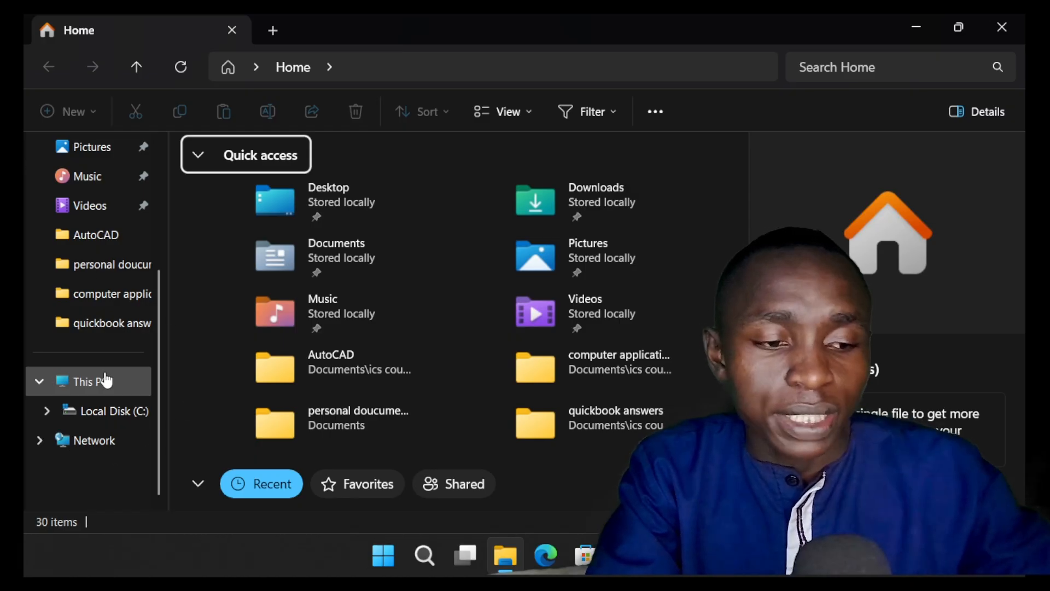
Step: Open the properties of This PC and review the processor, installed RAM, graphics card and storage overview
{"action": "right_click", "coordinate": [106, 380]}
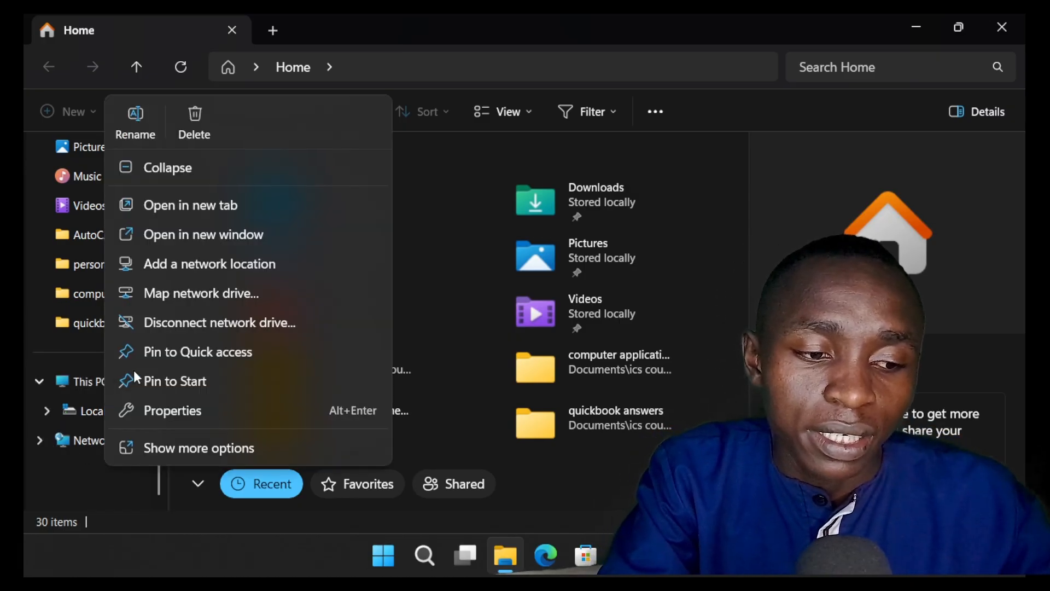
{"action": "left_click", "coordinate": [229, 414]}
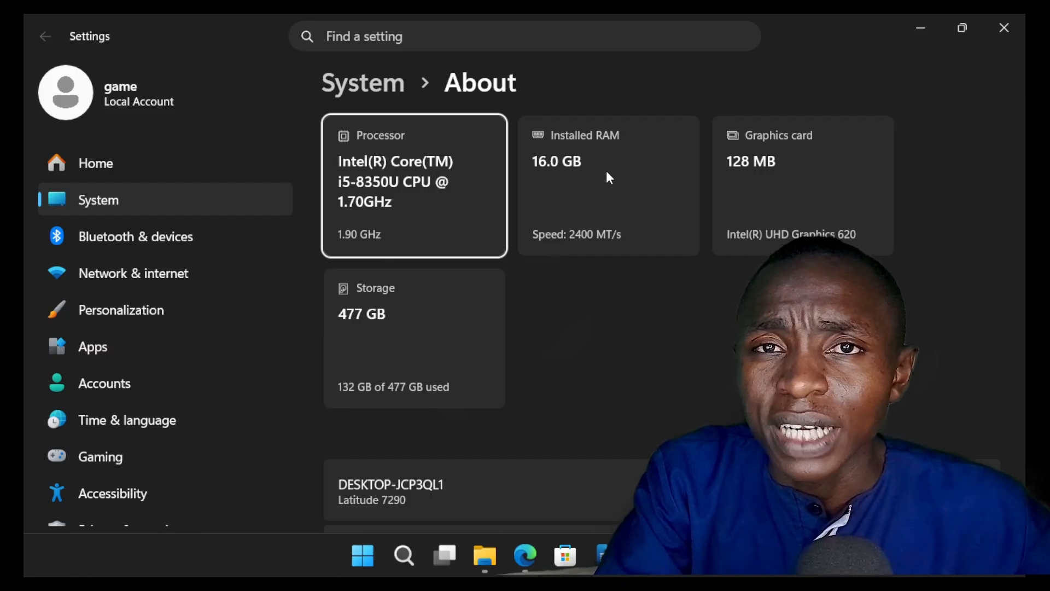
{"action": "scroll", "coordinate": [633, 209], "scroll_direction": "down", "scroll_amount": 3}
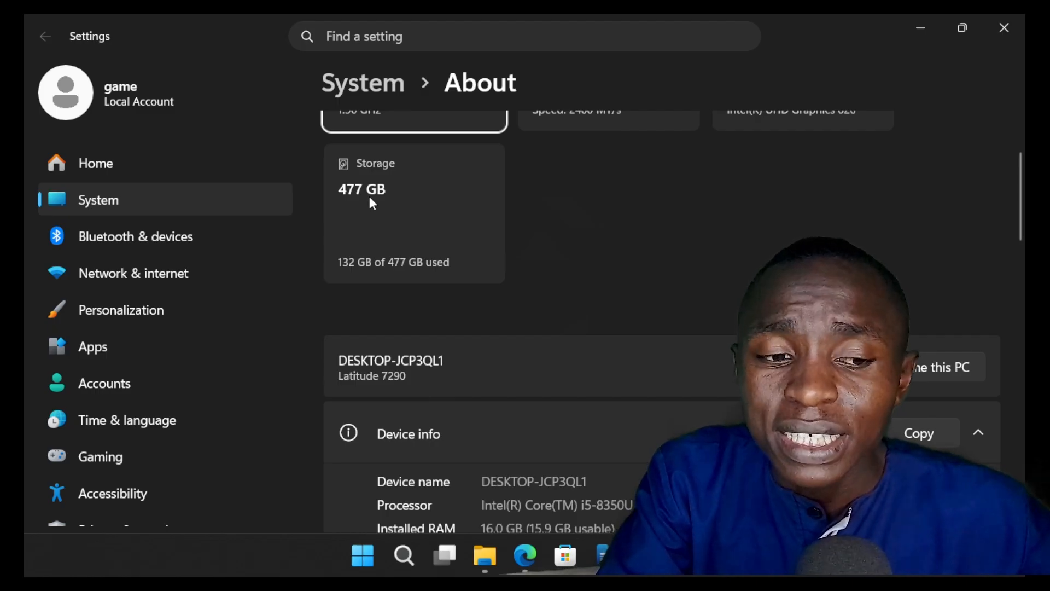
{"action": "scroll", "coordinate": [372, 204], "scroll_direction": "up", "scroll_amount": 3}
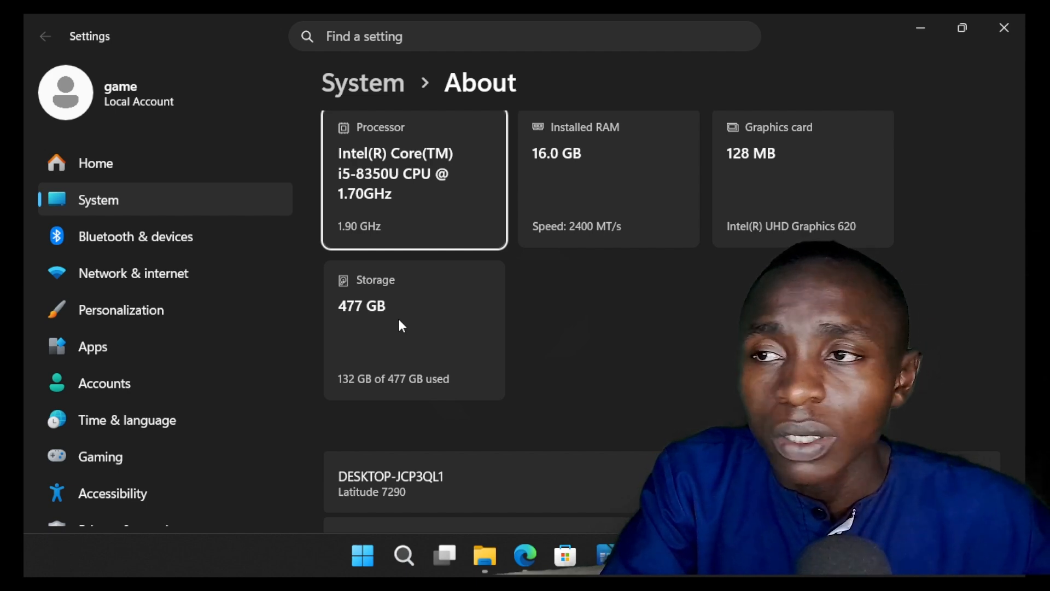
{"action": "scroll", "coordinate": [522, 347], "scroll_direction": "down", "scroll_amount": 4}
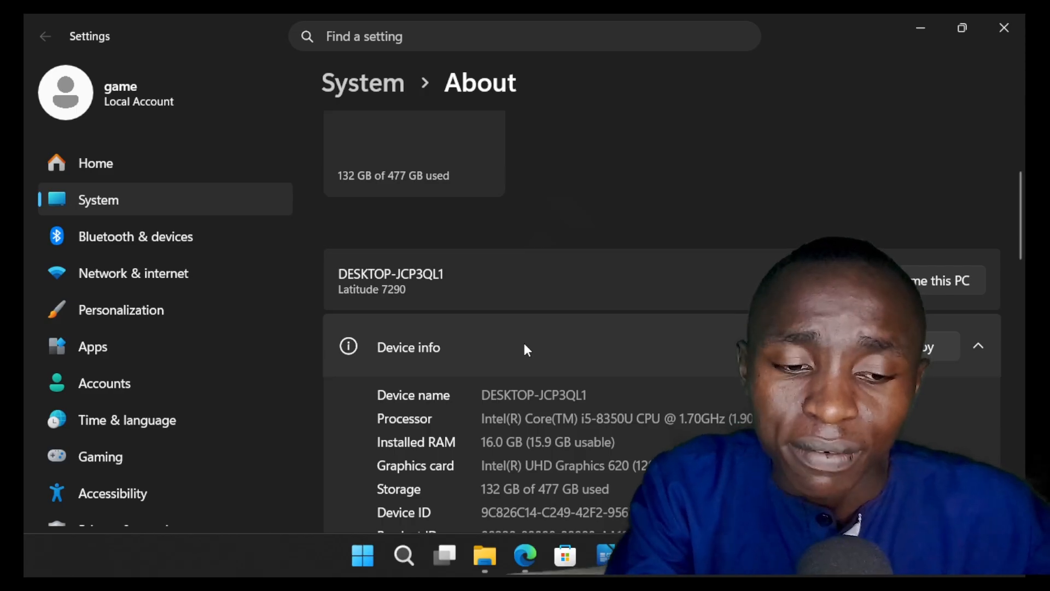
Step: Examine the device info details, highlighting the installed RAM and used storage figures
{"action": "scroll", "coordinate": [525, 344], "scroll_direction": "down", "scroll_amount": 1}
{"action": "scroll", "coordinate": [525, 344], "scroll_direction": "down", "scroll_amount": 1}
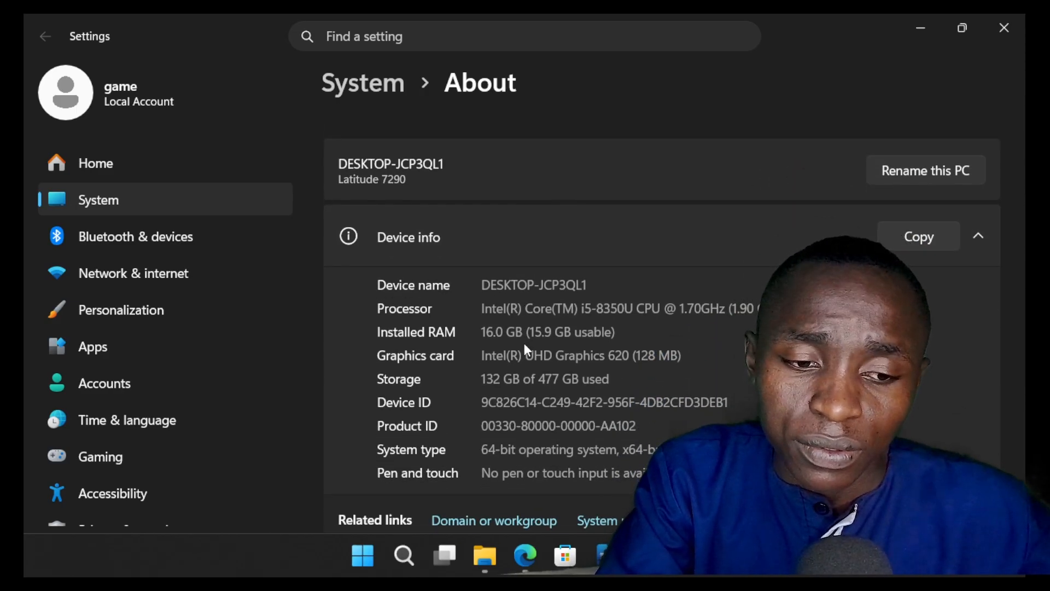
{"action": "scroll", "coordinate": [525, 346], "scroll_direction": "down", "scroll_amount": 1}
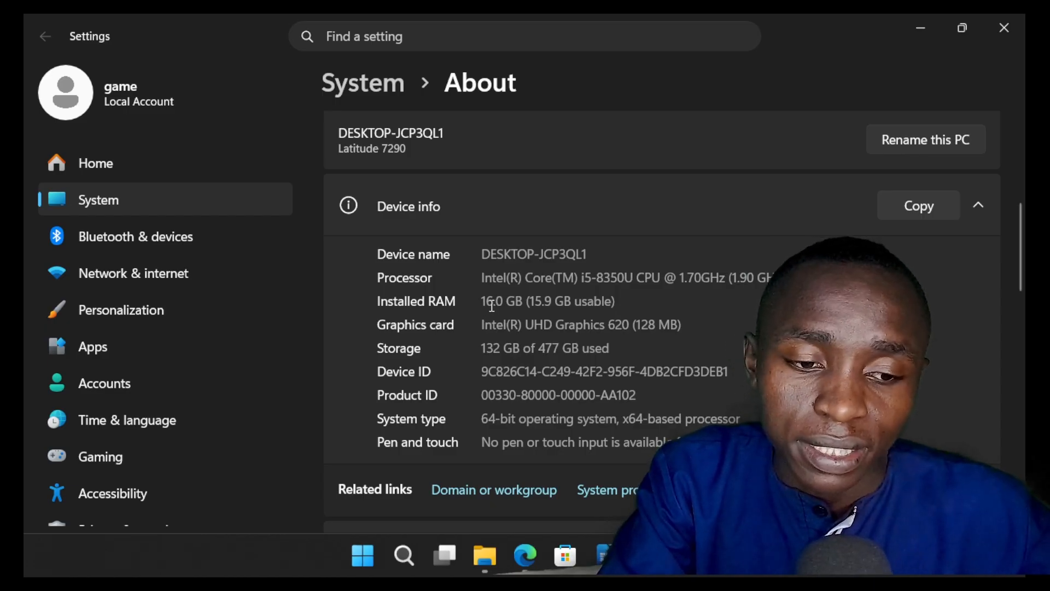
{"action": "left_click_drag", "start_coordinate": [494, 302], "coordinate": [468, 303]}
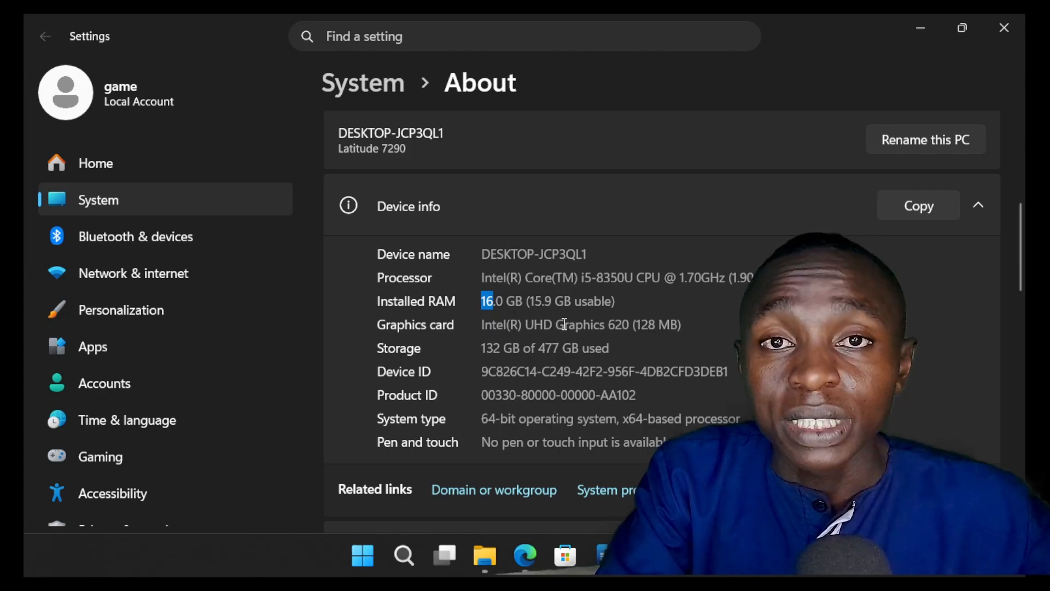
{"action": "left_click", "coordinate": [500, 351]}
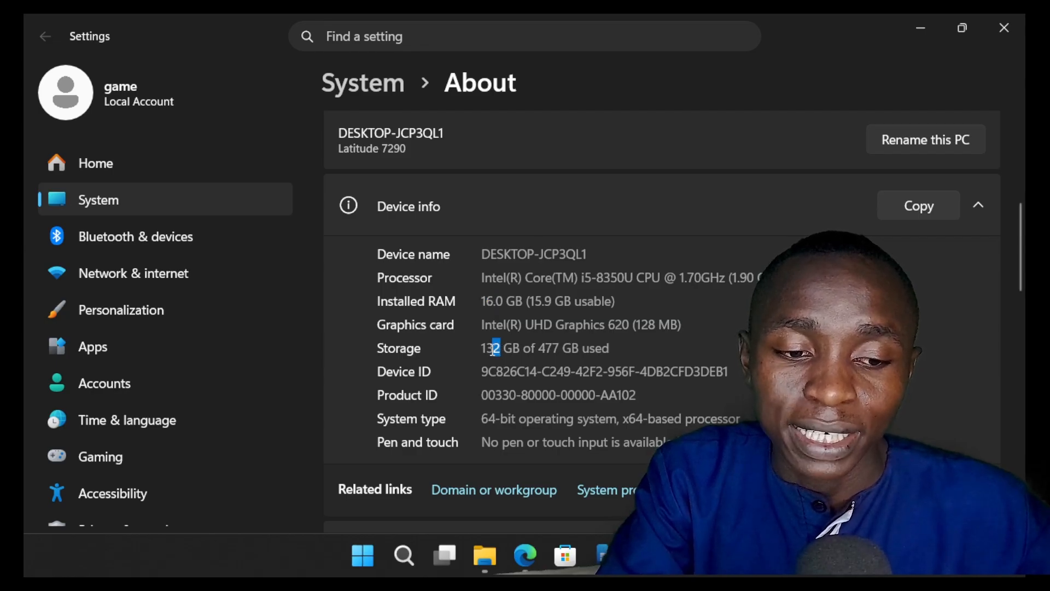
{"action": "left_click_drag", "start_coordinate": [494, 349], "coordinate": [483, 350]}
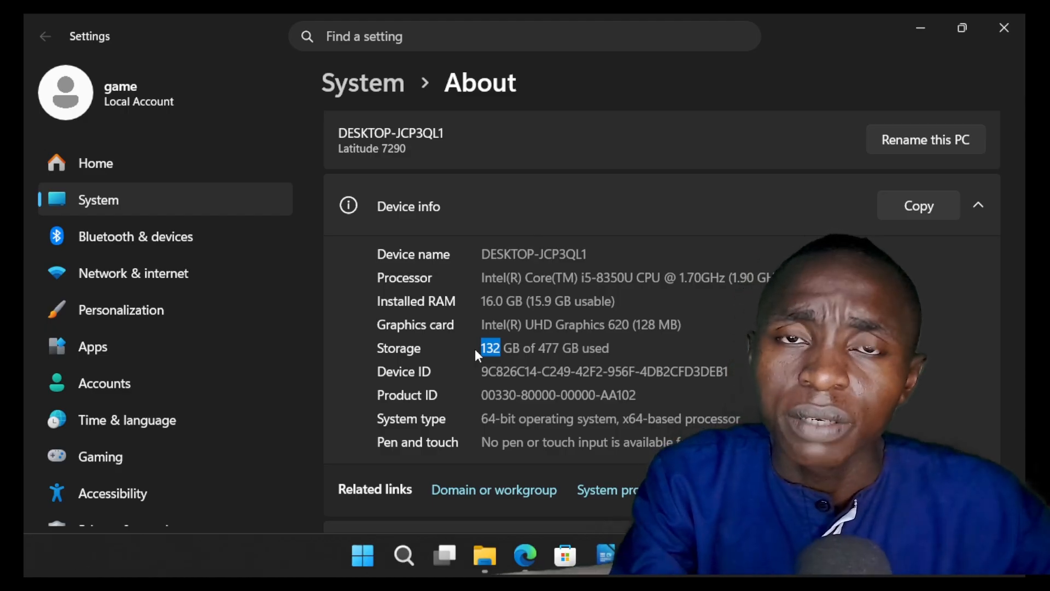
{"action": "scroll", "coordinate": [609, 372], "scroll_direction": "down", "scroll_amount": 1}
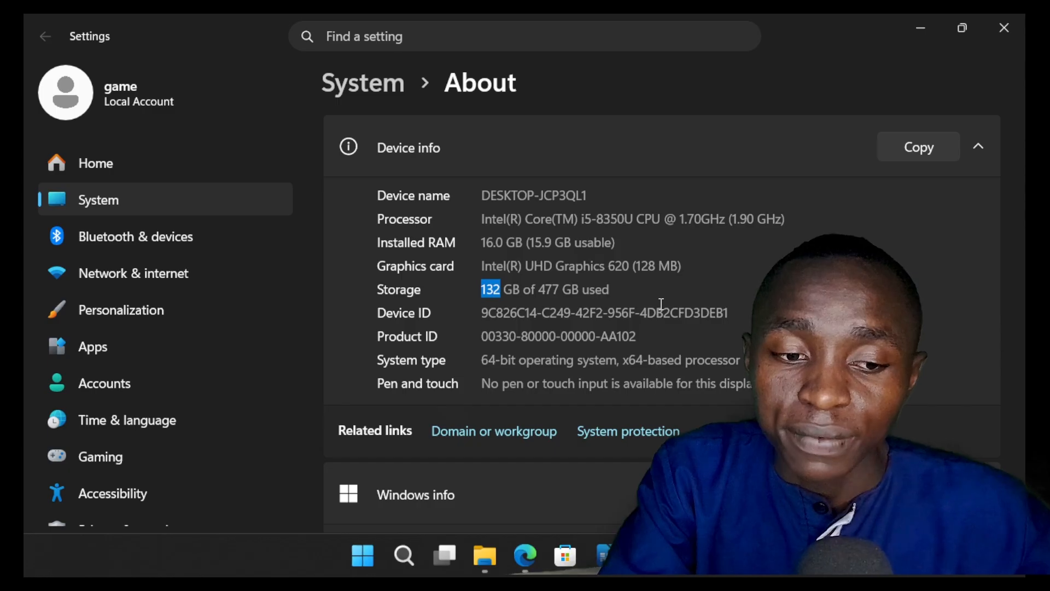
Step: Search Windows for Brave and launch the Brave browser
{"action": "left_click", "coordinate": [405, 553]}
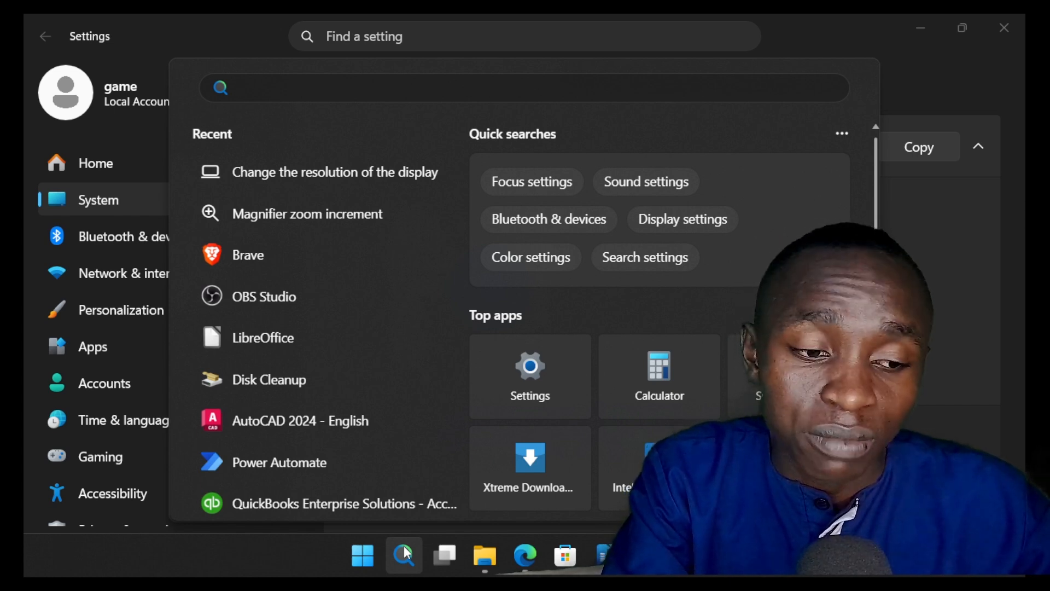
{"action": "type", "text": "BRA"}
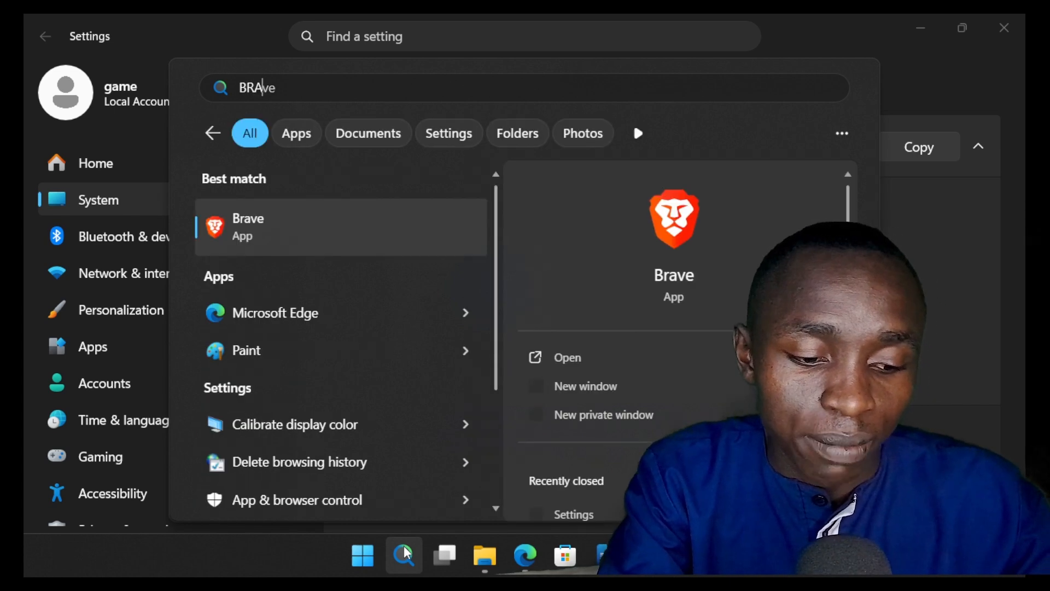
{"action": "type", "text": "VE"}
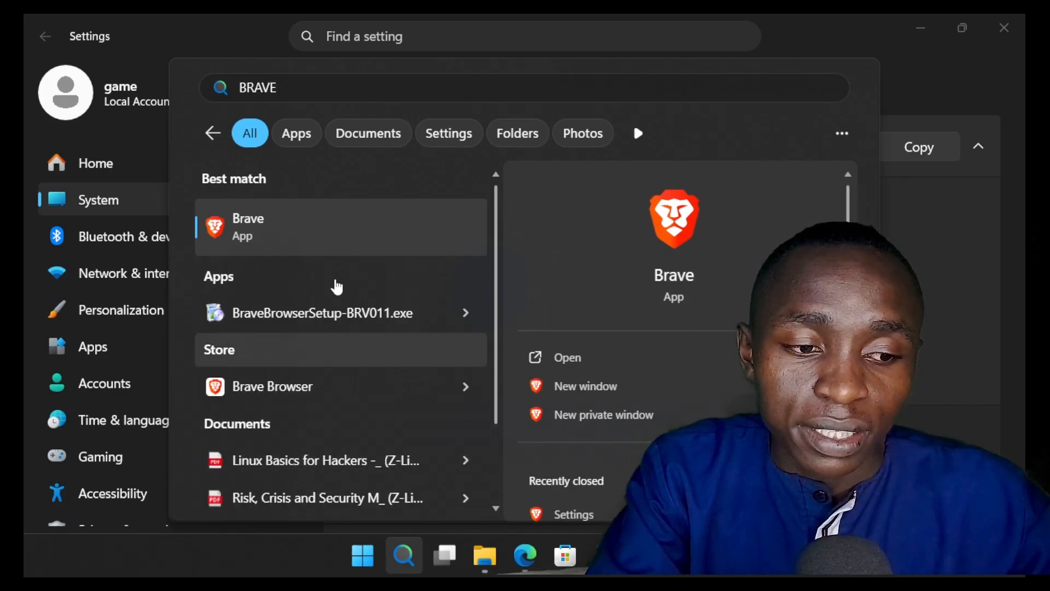
{"action": "left_click", "coordinate": [311, 230]}
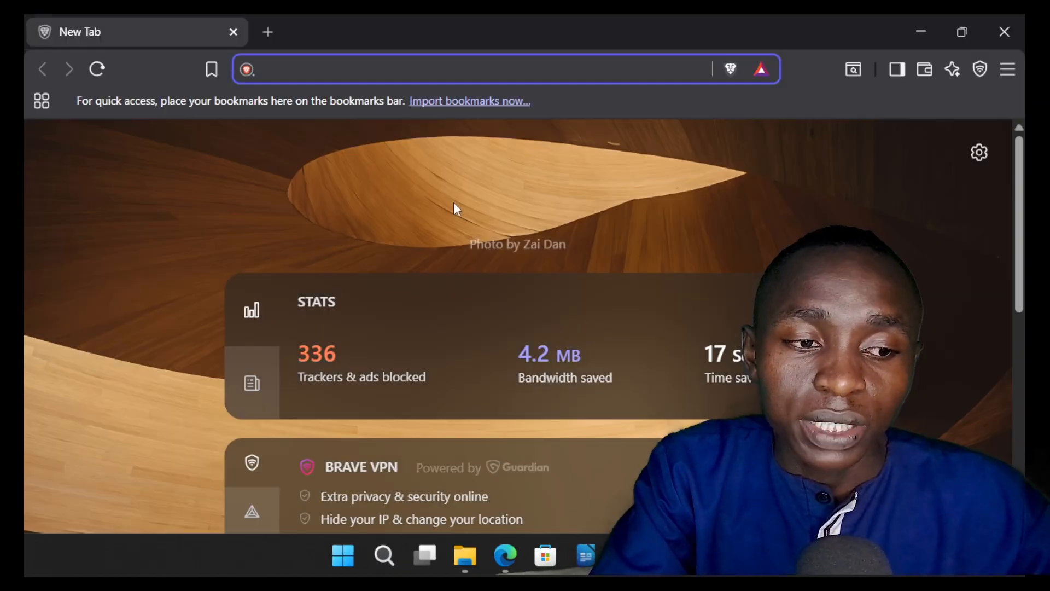
Step: Search the web for VIRTUALBOX from the new tab page
{"action": "scroll", "coordinate": [408, 233], "scroll_direction": "up", "scroll_amount": 2}
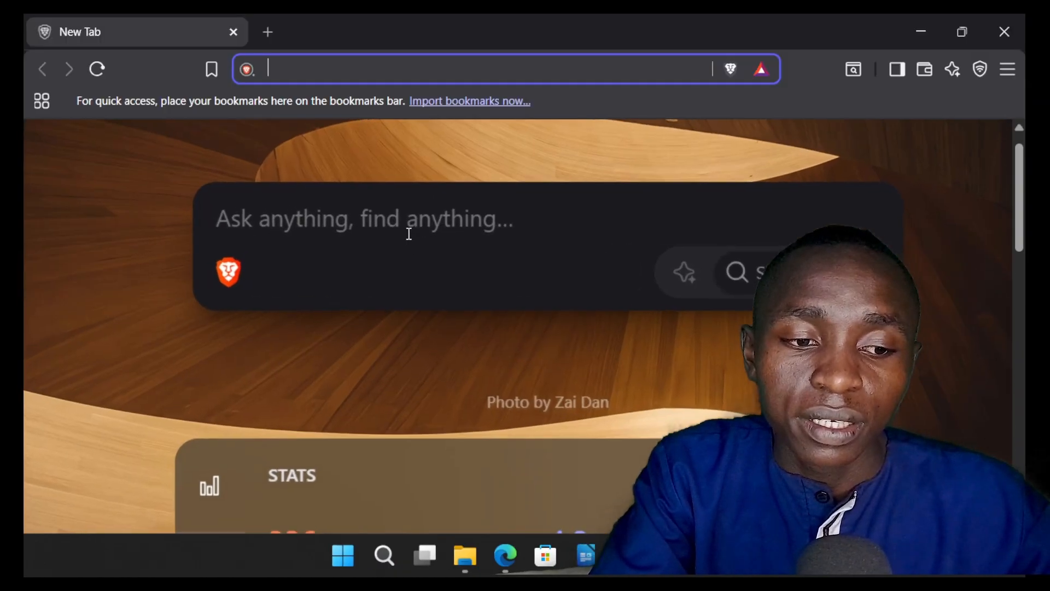
{"action": "scroll", "coordinate": [409, 233], "scroll_direction": "up", "scroll_amount": 1}
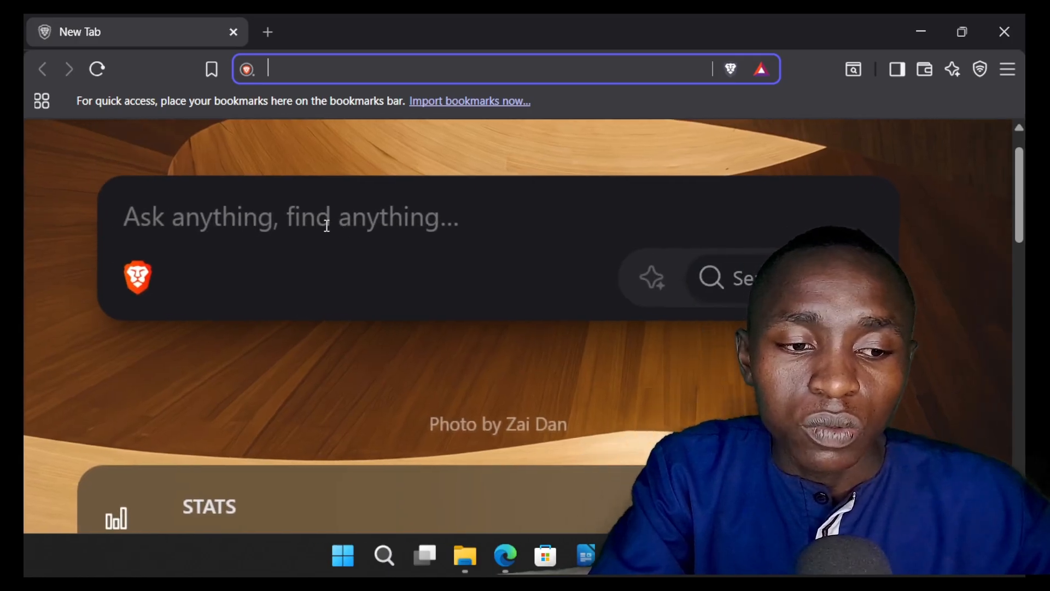
{"action": "left_click", "coordinate": [327, 225]}
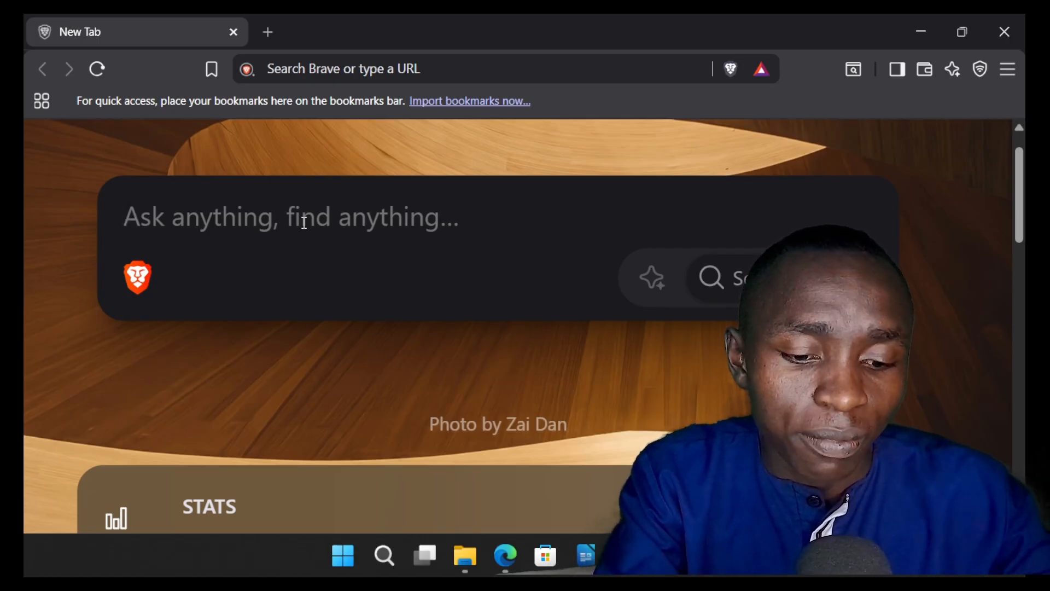
{"action": "type", "text": "VIRTUALBOX"}
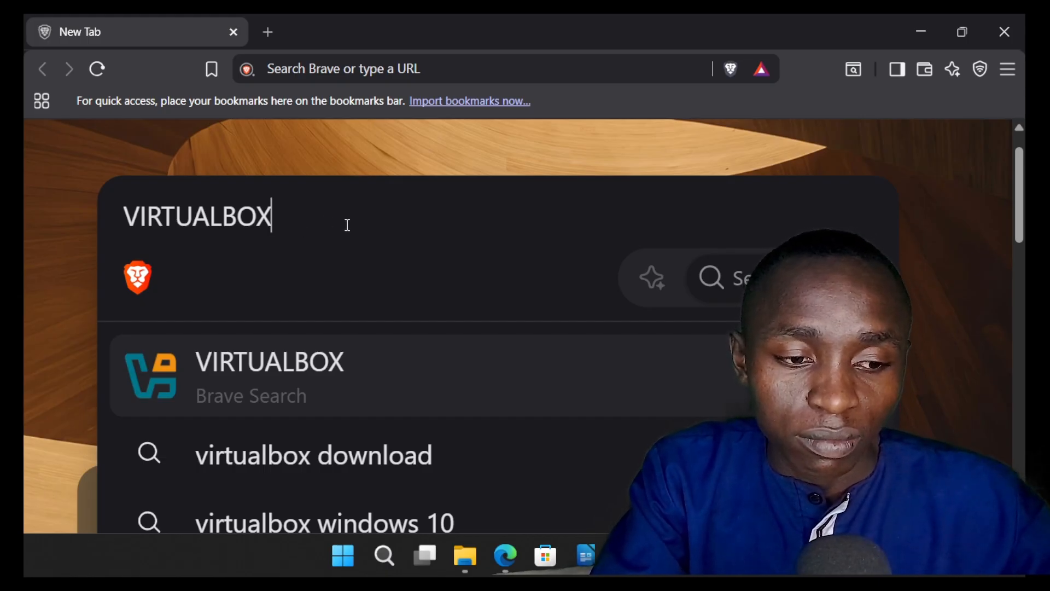
{"action": "left_click", "coordinate": [295, 381]}
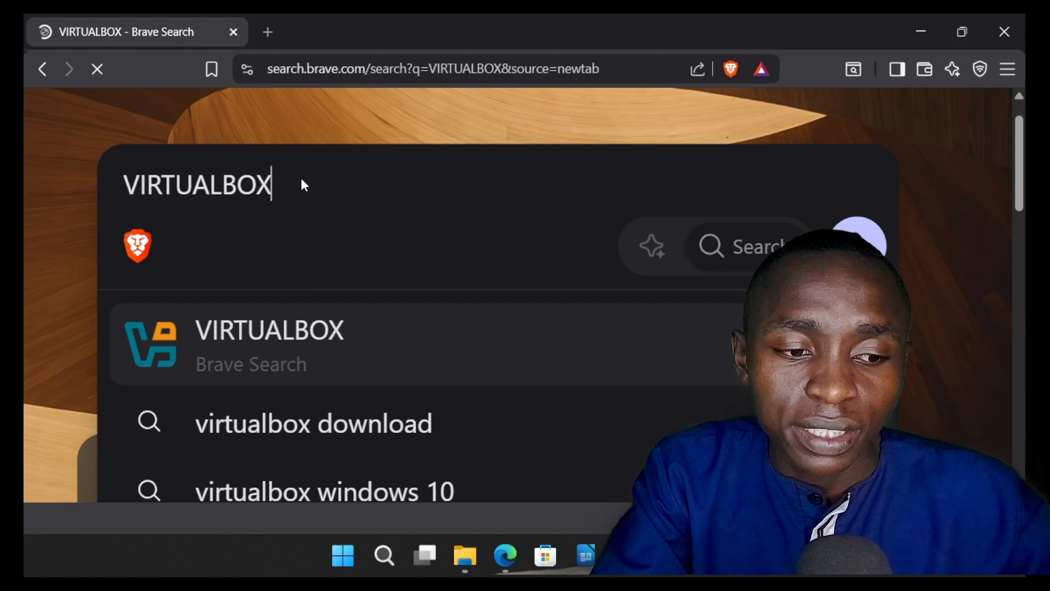
Step: Open the Oracle VirtualBox website, virtualbox.org, from the search results
{"action": "scroll", "coordinate": [258, 290], "scroll_direction": "up", "scroll_amount": 2}
{"action": "scroll", "coordinate": [258, 290], "scroll_direction": "left", "scroll_amount": 1}
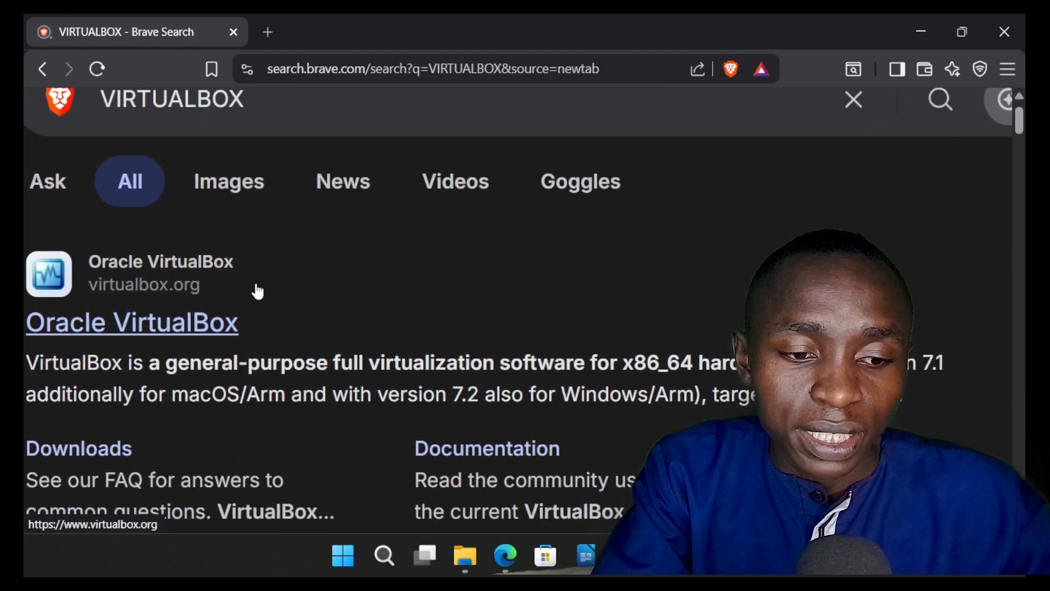
{"action": "scroll", "coordinate": [257, 290], "scroll_direction": "up", "scroll_amount": 3}
{"action": "scroll", "coordinate": [258, 290], "scroll_direction": "left", "scroll_amount": 2}
{"action": "scroll", "coordinate": [258, 290], "scroll_direction": "down", "scroll_amount": 1}
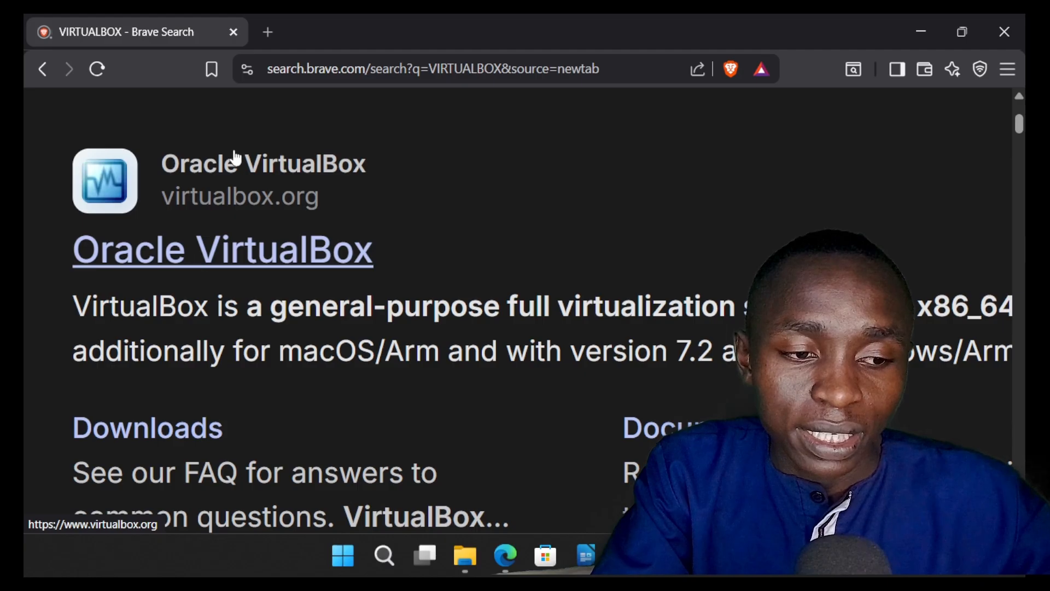
{"action": "left_click", "coordinate": [244, 170]}
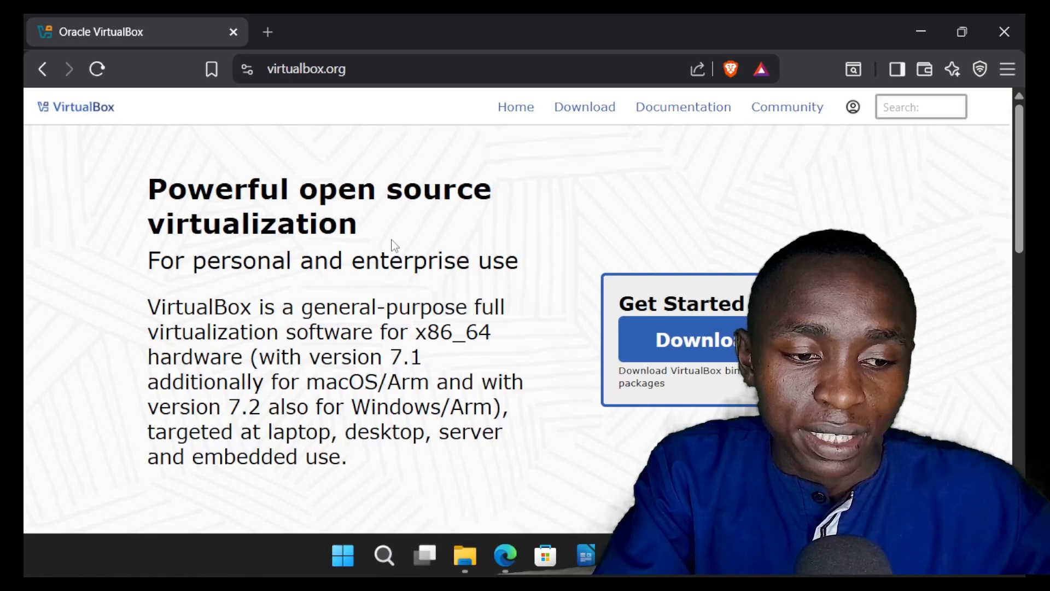
Step: Look over the VirtualBox home page and open its Downloads page
{"action": "scroll", "coordinate": [394, 245], "scroll_direction": "down", "scroll_amount": 1}
{"action": "scroll", "coordinate": [391, 251], "scroll_direction": "up", "scroll_amount": 1}
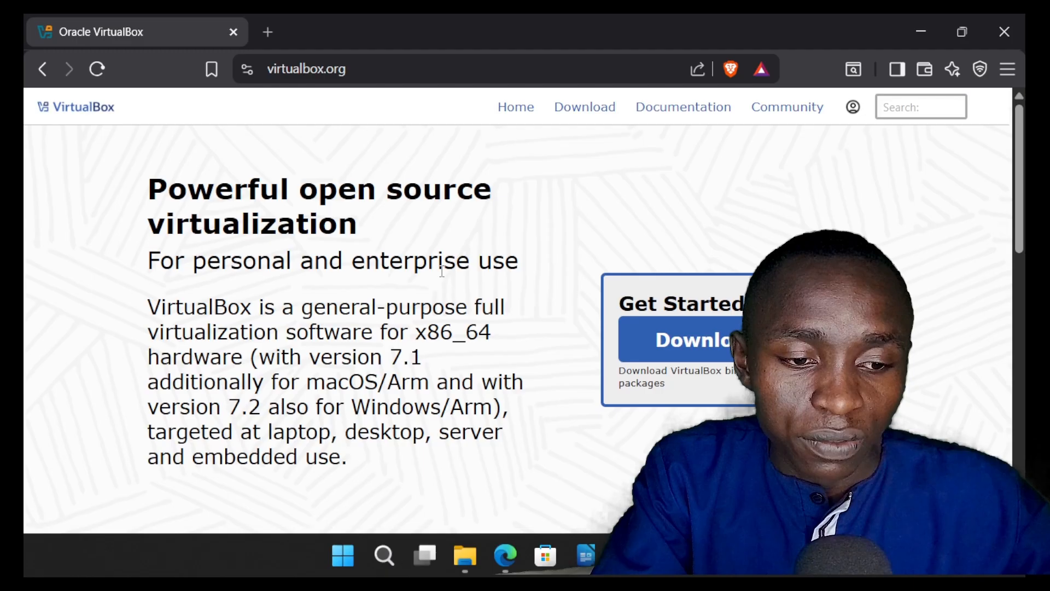
{"action": "scroll", "coordinate": [661, 331], "scroll_direction": "down", "scroll_amount": 10}
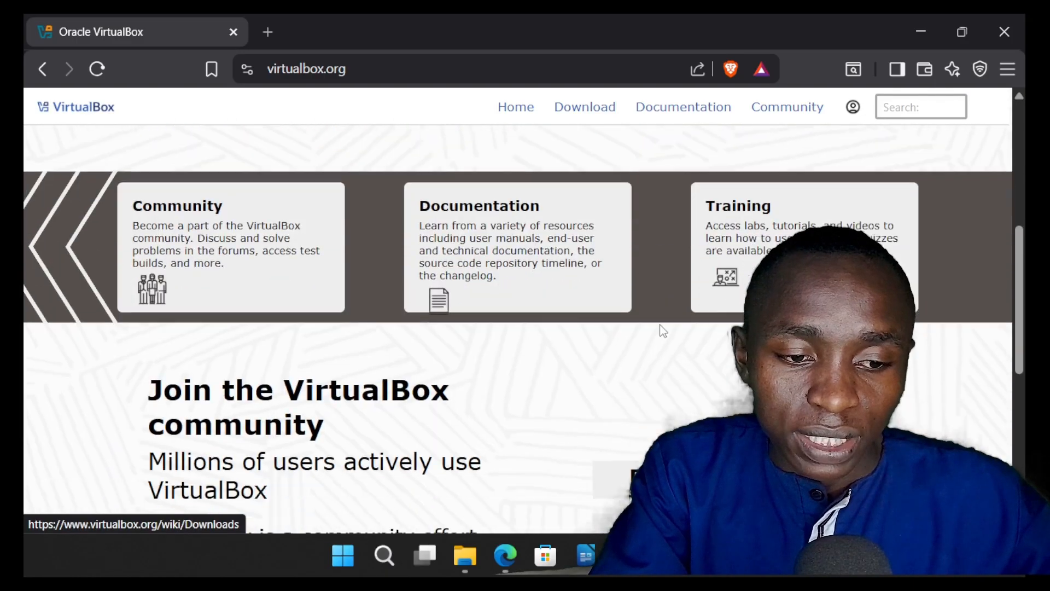
{"action": "scroll", "coordinate": [661, 331], "scroll_direction": "down", "scroll_amount": 2}
{"action": "scroll", "coordinate": [662, 331], "scroll_direction": "up", "scroll_amount": 8}
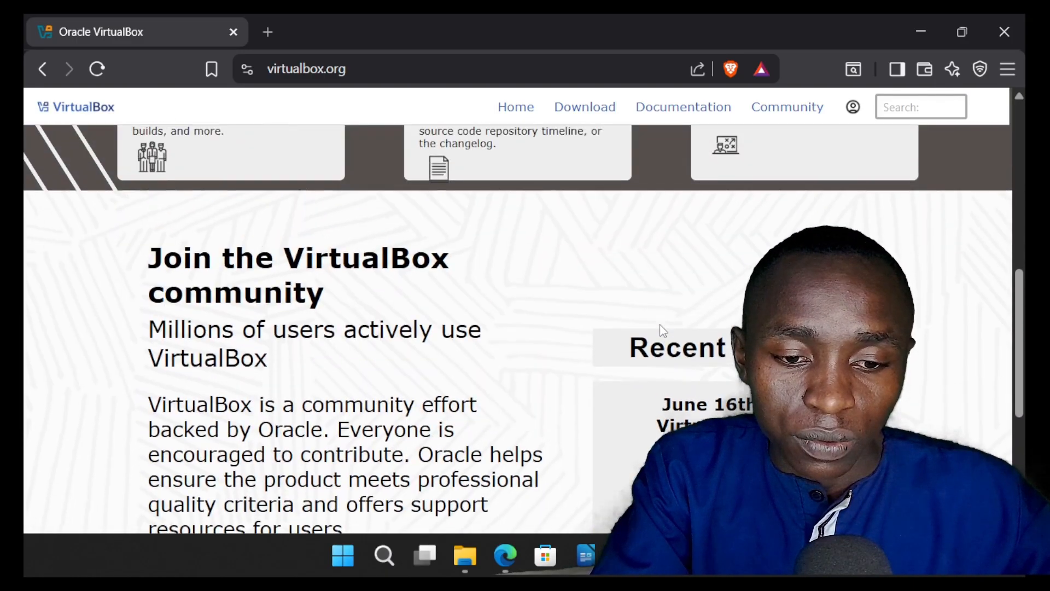
{"action": "scroll", "coordinate": [662, 331], "scroll_direction": "up", "scroll_amount": 2}
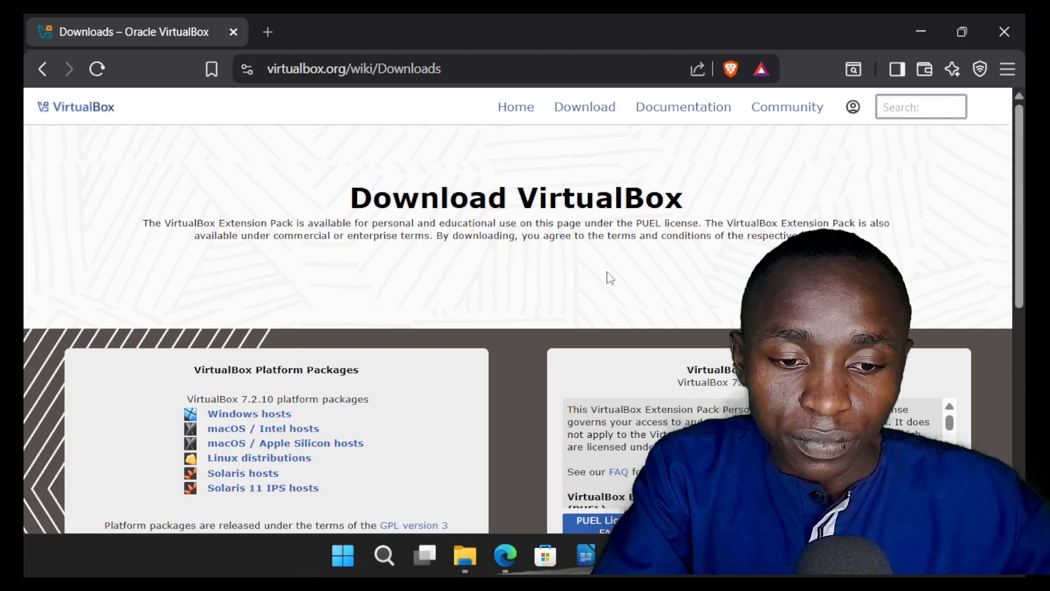
Step: Download the VirtualBox 7.2.10 platform package for Windows hosts into the Downloads folder and show its download progress
{"action": "scroll", "coordinate": [607, 279], "scroll_direction": "down", "scroll_amount": 4}
{"action": "scroll", "coordinate": [602, 288], "scroll_direction": "up", "scroll_amount": 2}
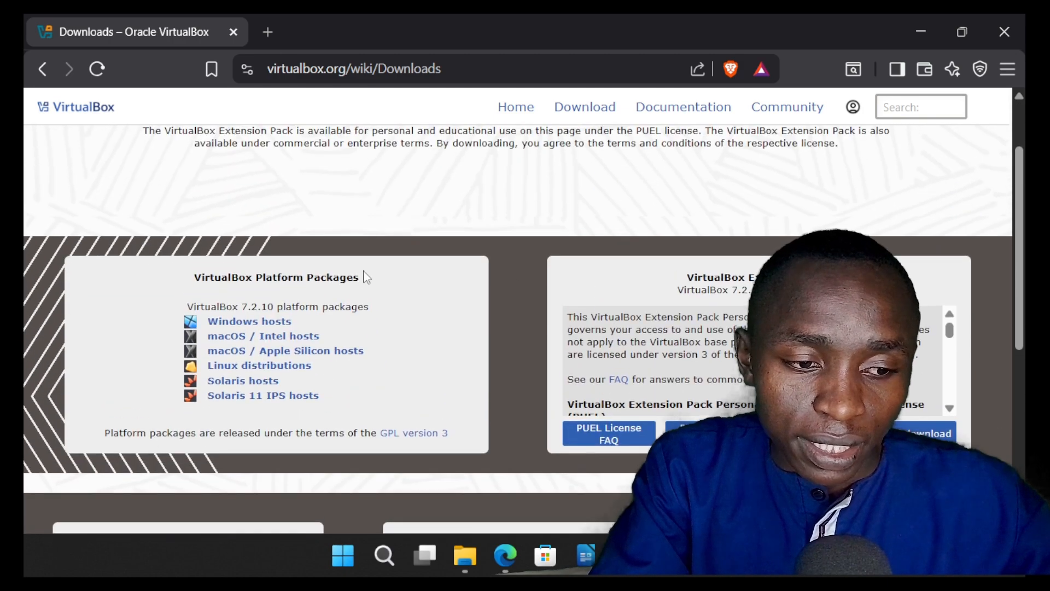
{"action": "scroll", "coordinate": [276, 325], "scroll_direction": "up", "scroll_amount": 4}
{"action": "scroll", "coordinate": [276, 326], "scroll_direction": "down", "scroll_amount": 4}
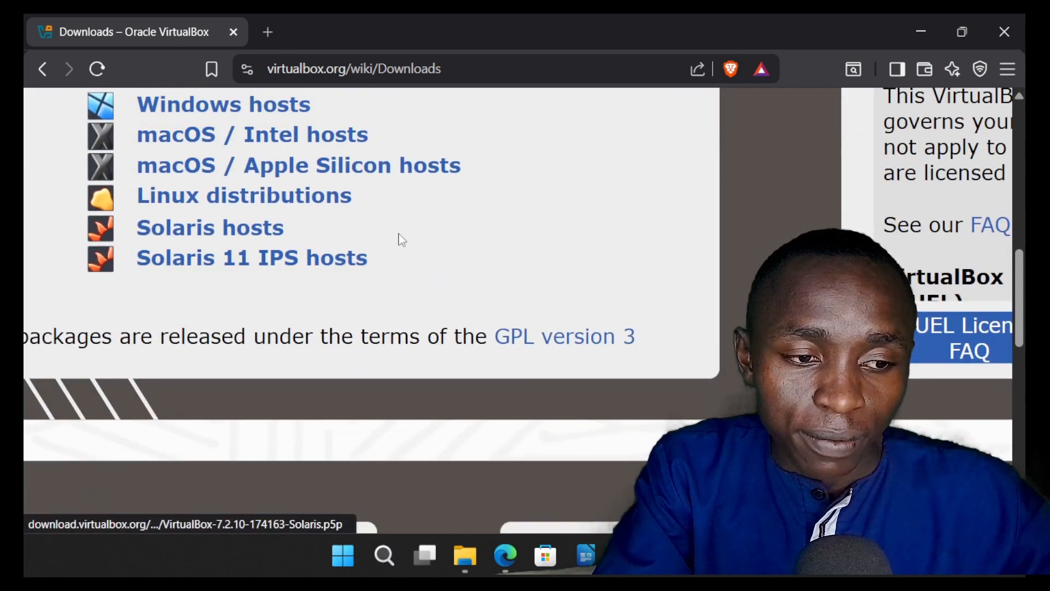
{"action": "scroll", "coordinate": [398, 237], "scroll_direction": "up", "scroll_amount": 1}
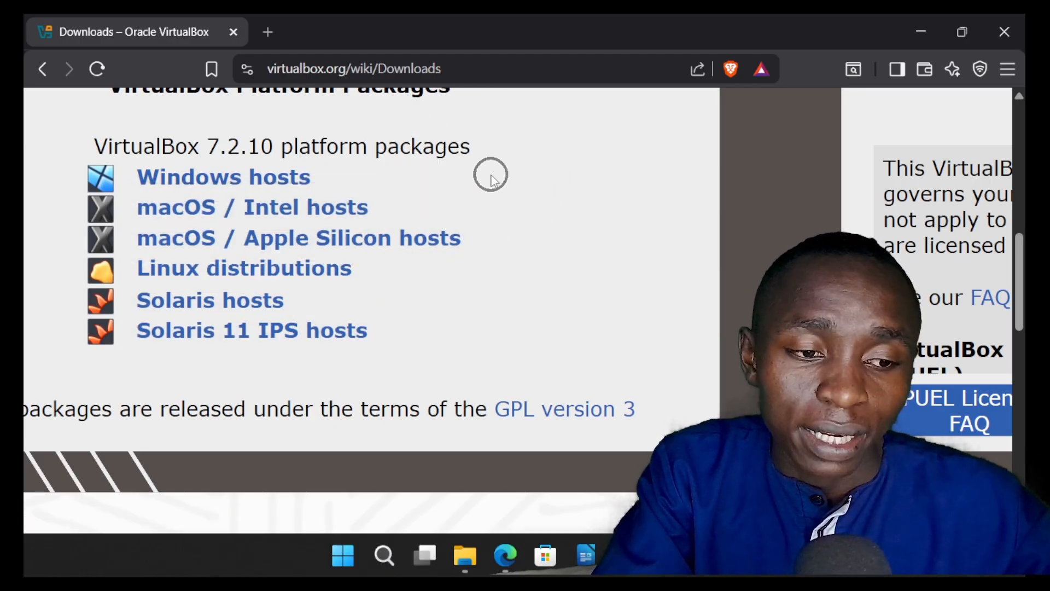
{"action": "left_click", "coordinate": [251, 182]}
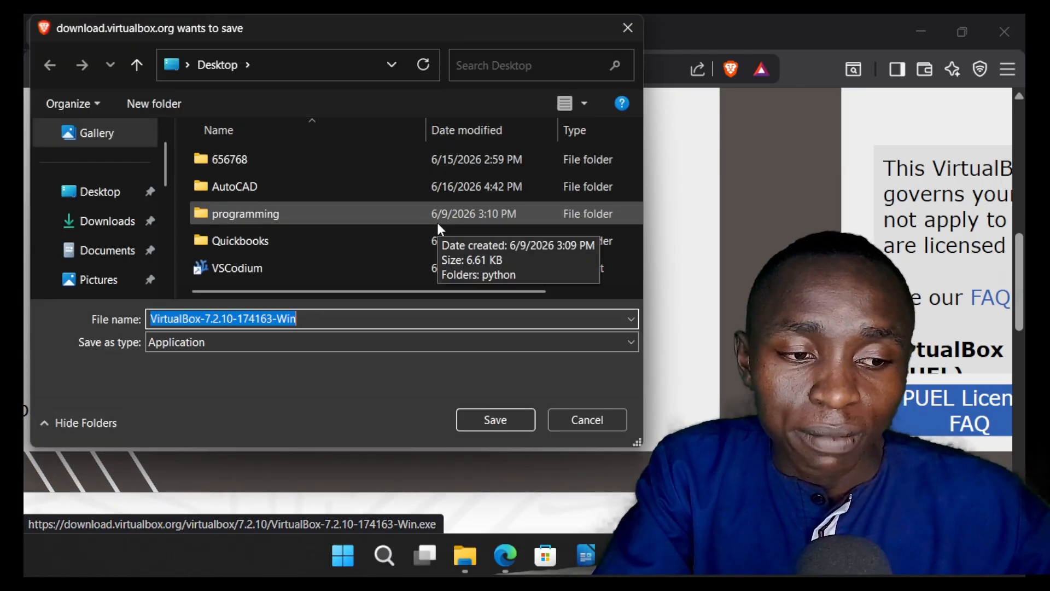
{"action": "left_click", "coordinate": [109, 224]}
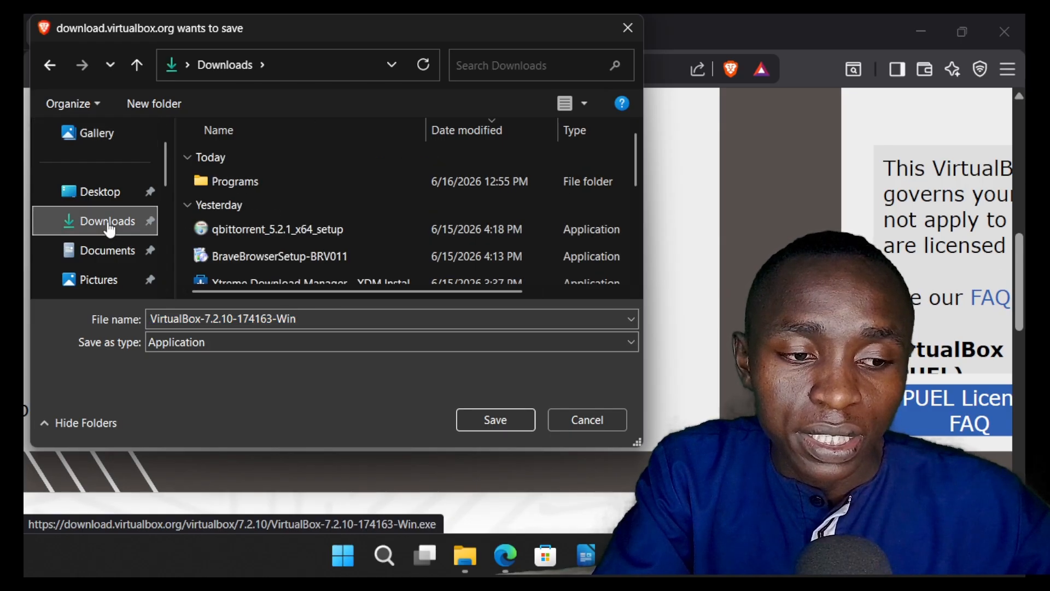
{"action": "left_click", "coordinate": [508, 415]}
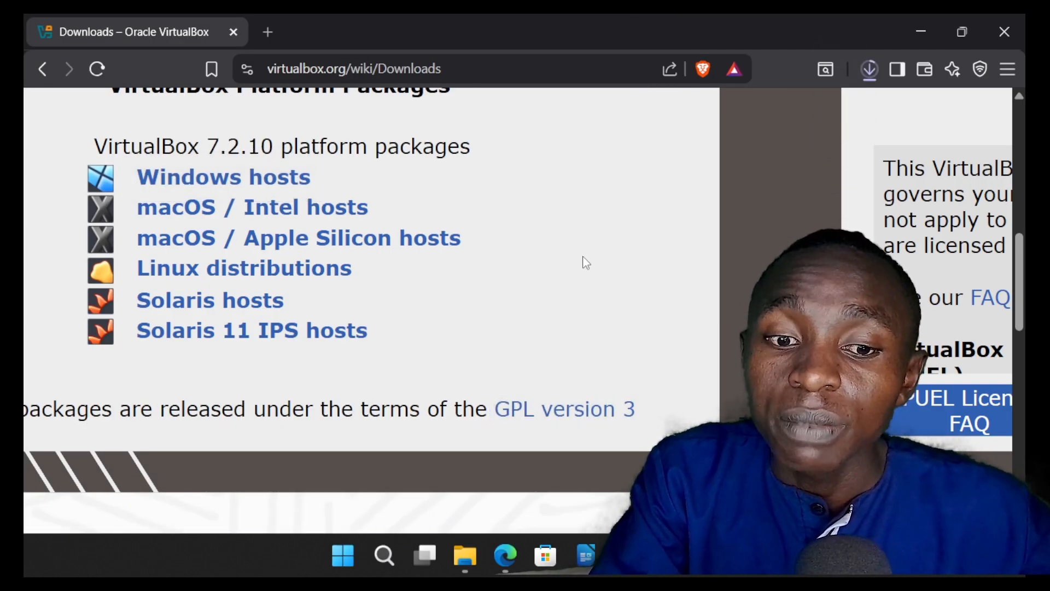
{"action": "left_click", "coordinate": [874, 70]}
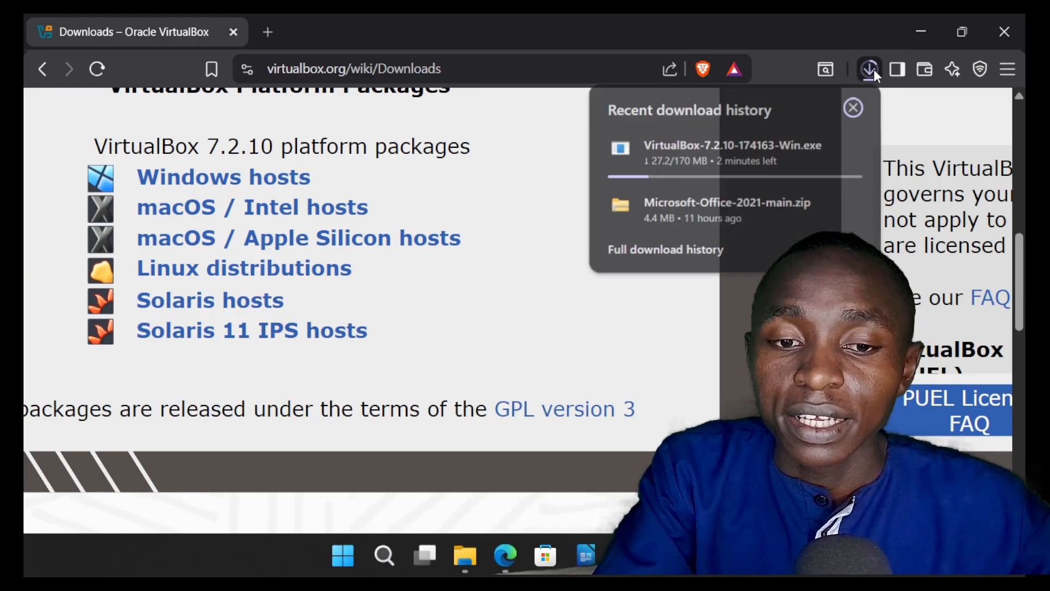
{"action": "mouse_move", "coordinate": [703, 169]}
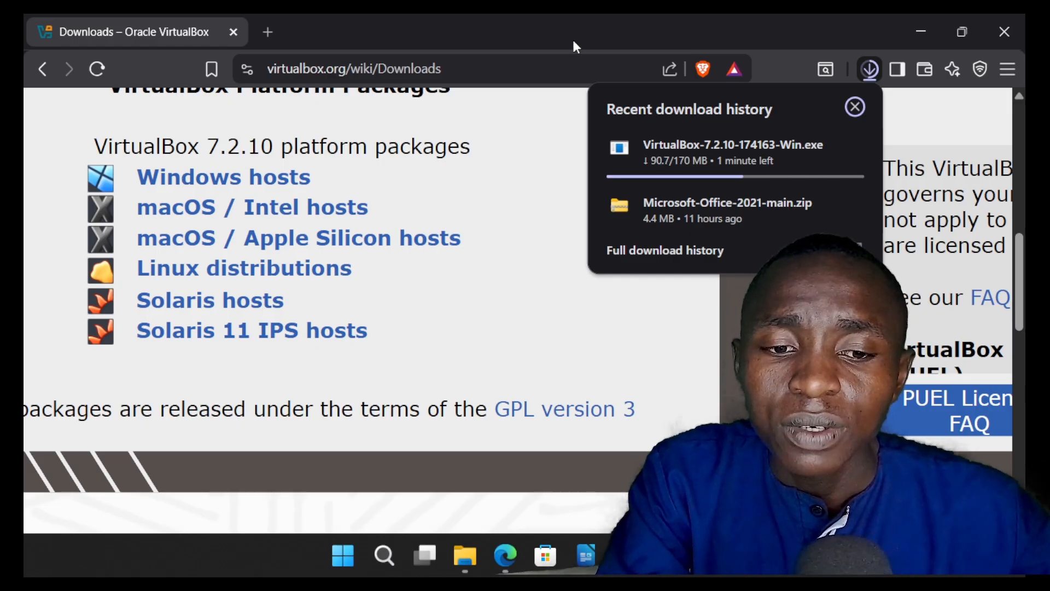
Step: Delete the downloaded Microsoft-Office-2021-main.zip file and remove its entry from the recent download history
{"action": "mouse_move", "coordinate": [745, 200]}
{"action": "left_click", "coordinate": [857, 208]}
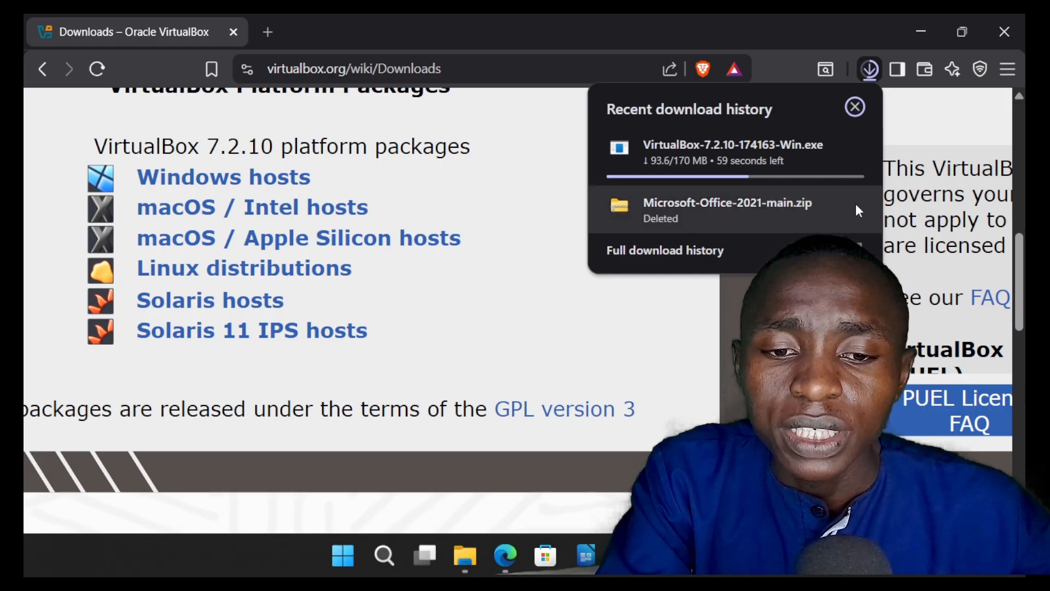
{"action": "right_click", "coordinate": [823, 214]}
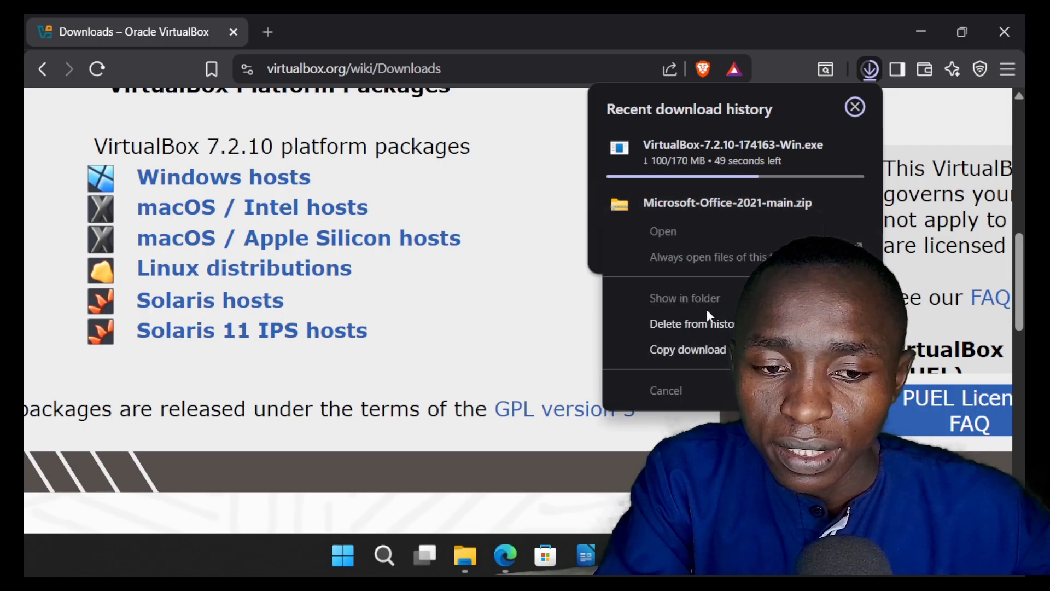
{"action": "left_click", "coordinate": [693, 324]}
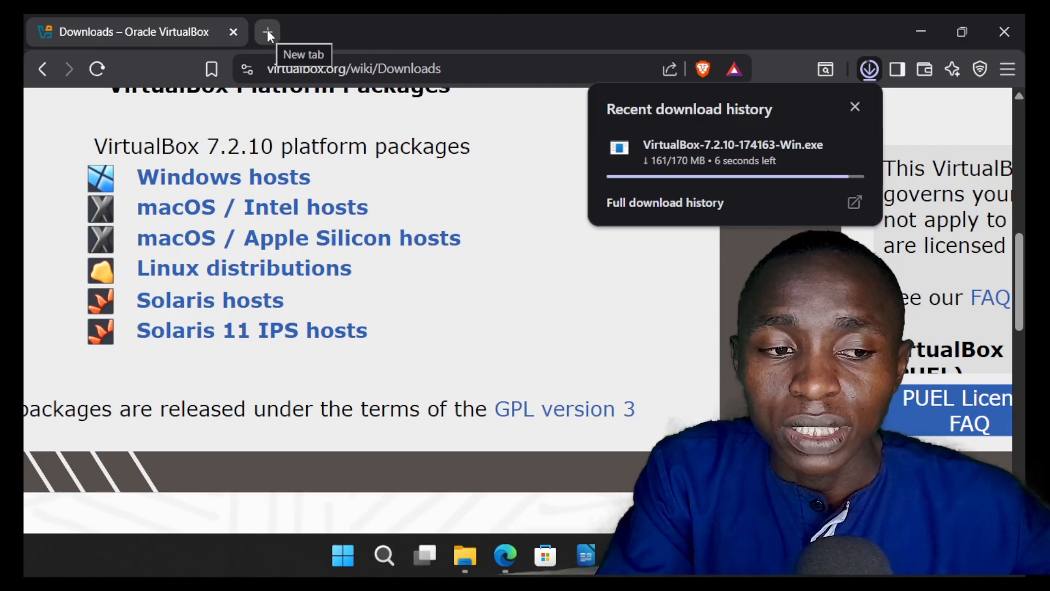
Step: Search the web for LINUXMINT from a new browser tab
{"action": "mouse_move", "coordinate": [730, 165]}
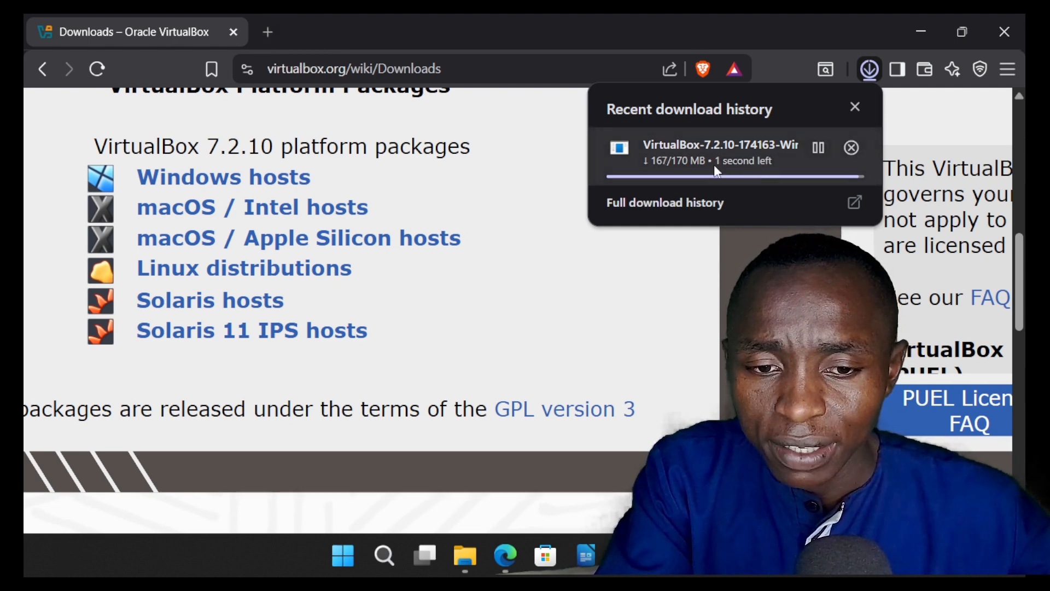
{"action": "left_click", "coordinate": [269, 33]}
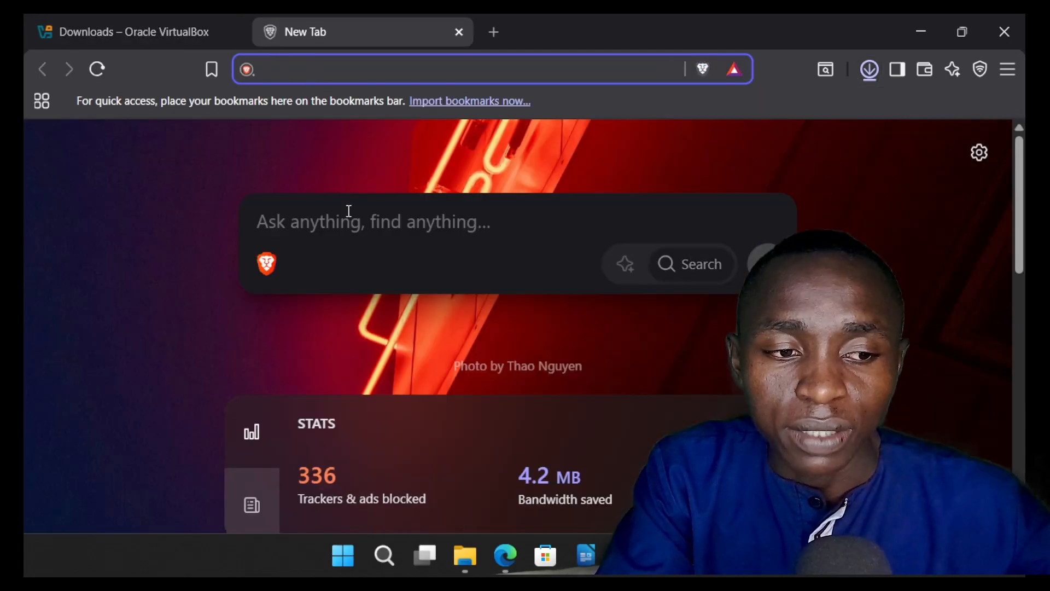
{"action": "left_click", "coordinate": [379, 221]}
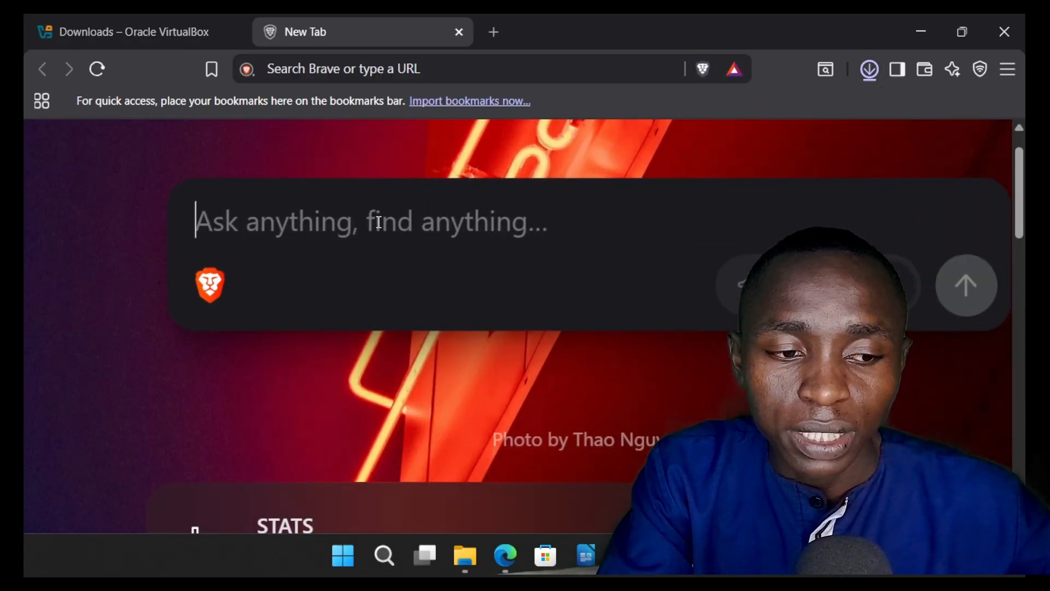
{"action": "type", "text": "LINUXM"}
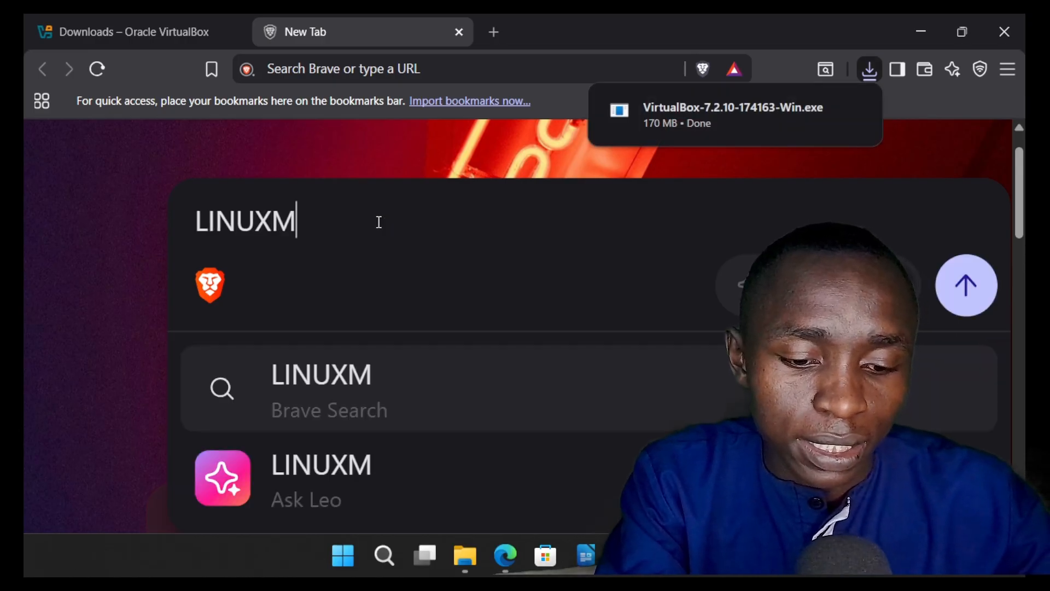
{"action": "type", "text": "INT"}
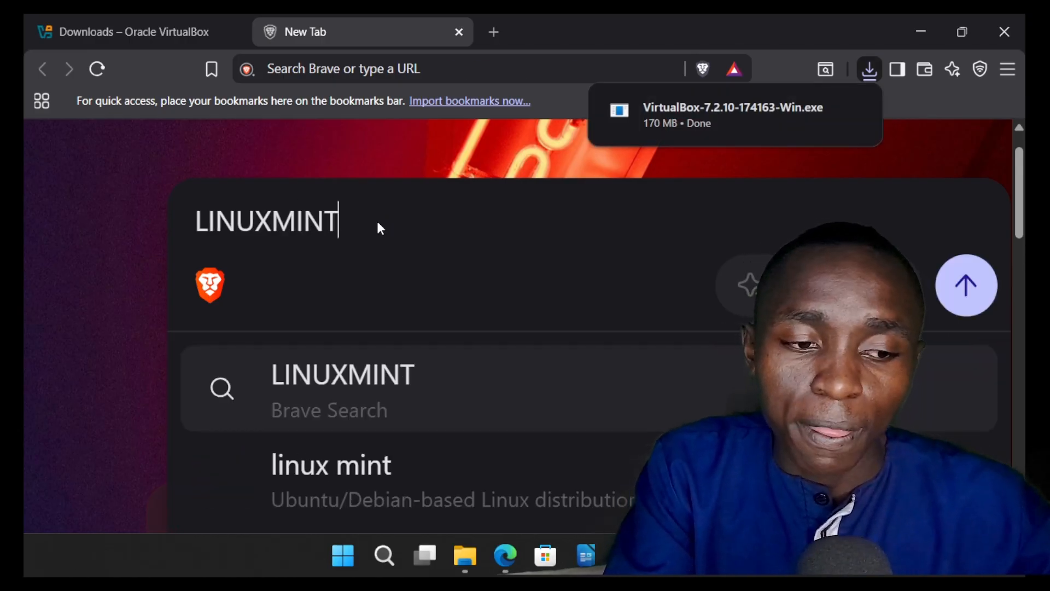
{"action": "key", "text": "Return"}
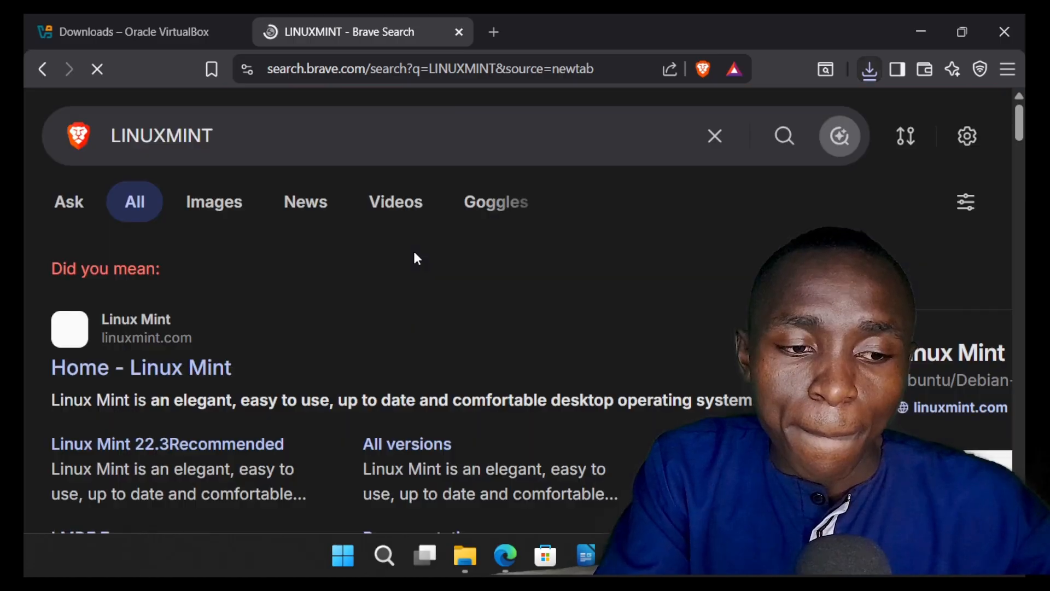
Step: Open the Linux Mint home page, linuxmint.com, from the search results
{"action": "scroll", "coordinate": [274, 343], "scroll_direction": "up", "scroll_amount": 3}
{"action": "scroll", "coordinate": [272, 342], "scroll_direction": "down", "scroll_amount": 3}
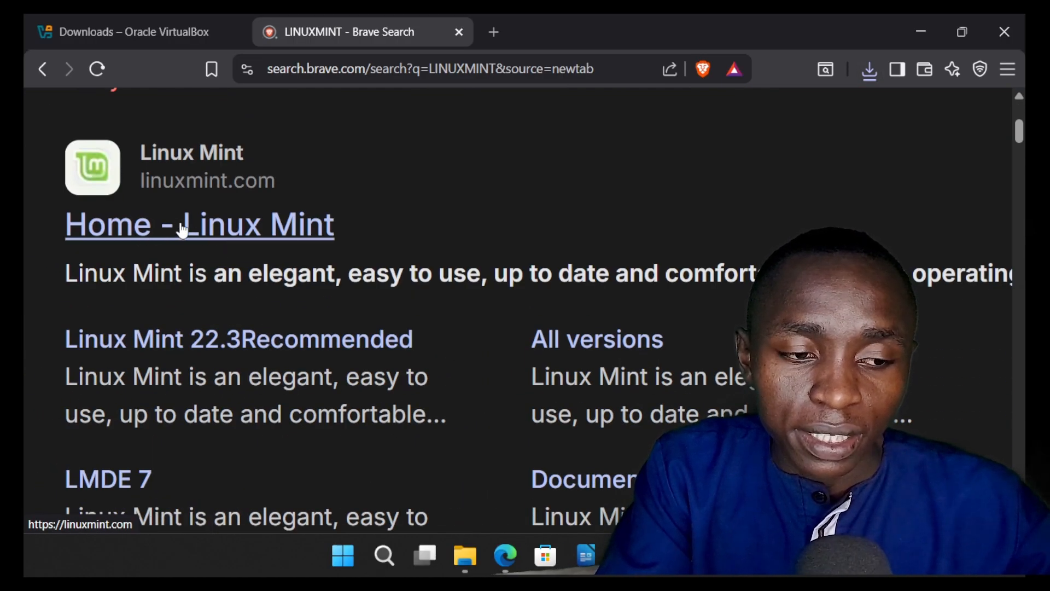
{"action": "left_click", "coordinate": [182, 231]}
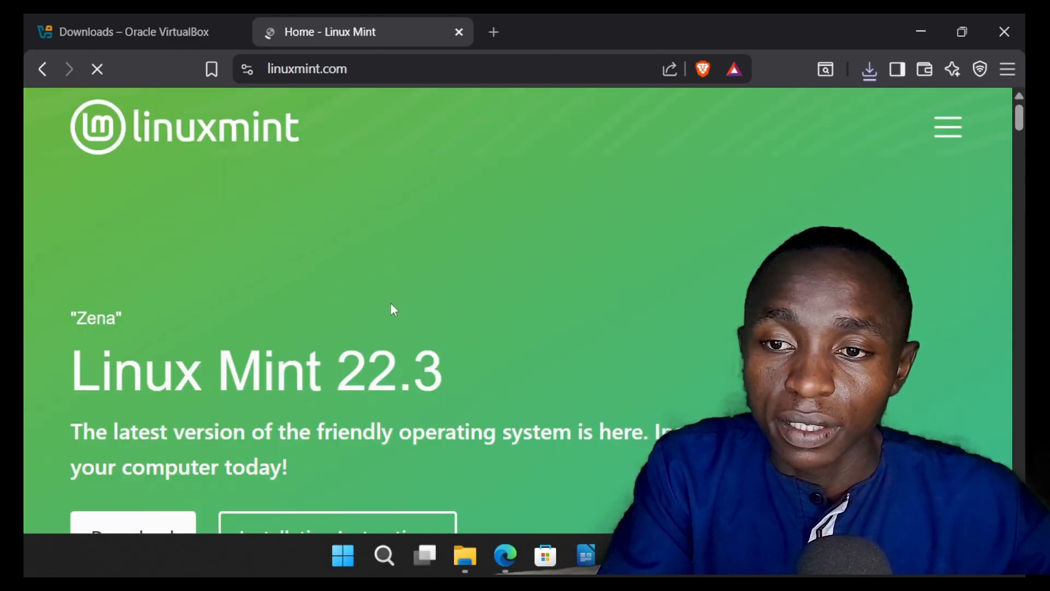
Step: Look over the Linux Mint home page and open the download page for Linux Mint 22.3
{"action": "scroll", "coordinate": [390, 304], "scroll_direction": "down", "scroll_amount": 5}
{"action": "scroll", "coordinate": [390, 303], "scroll_direction": "down", "scroll_amount": 5}
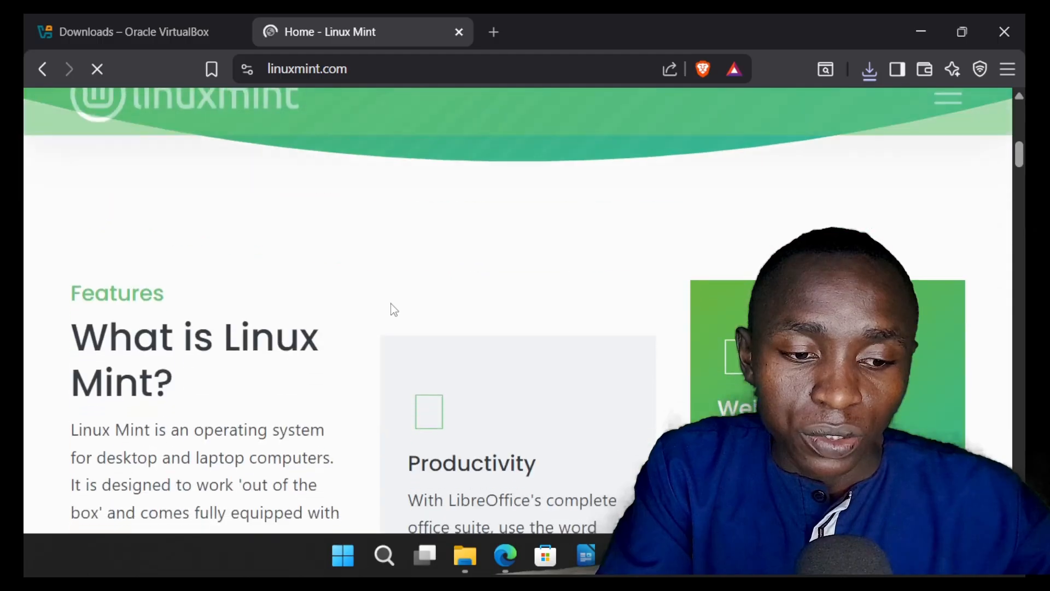
{"action": "scroll", "coordinate": [390, 303], "scroll_direction": "up", "scroll_amount": 7}
{"action": "scroll", "coordinate": [390, 304], "scroll_direction": "up", "scroll_amount": 2}
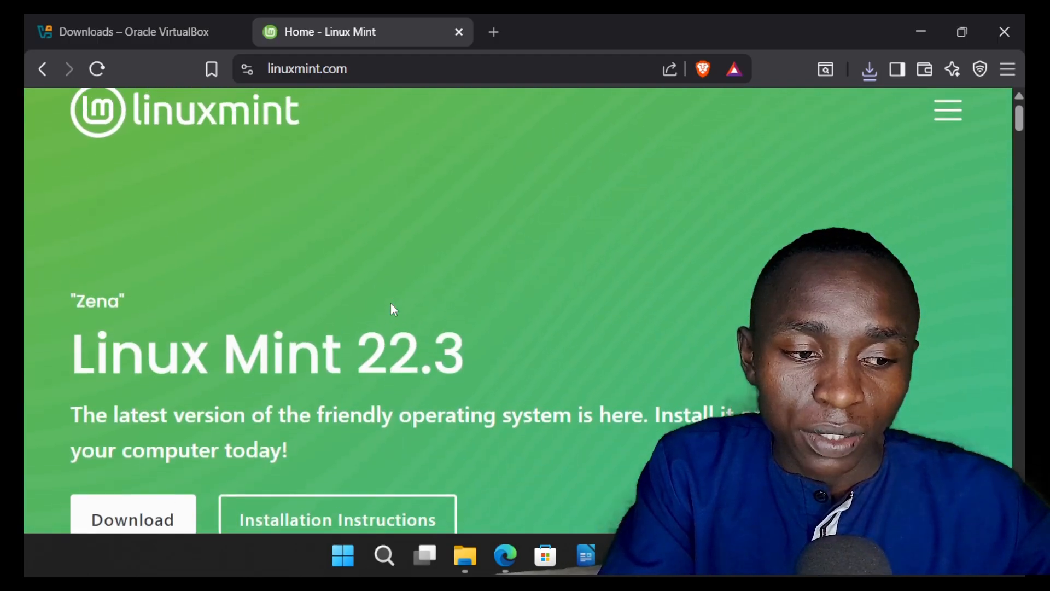
{"action": "scroll", "coordinate": [390, 304], "scroll_direction": "down", "scroll_amount": 3}
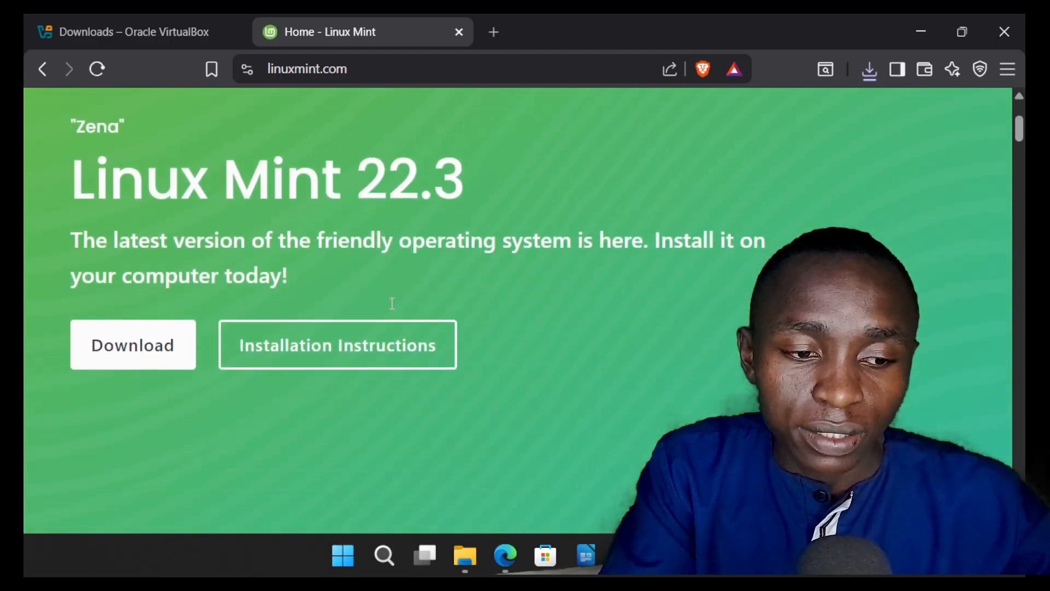
{"action": "left_click", "coordinate": [148, 354]}
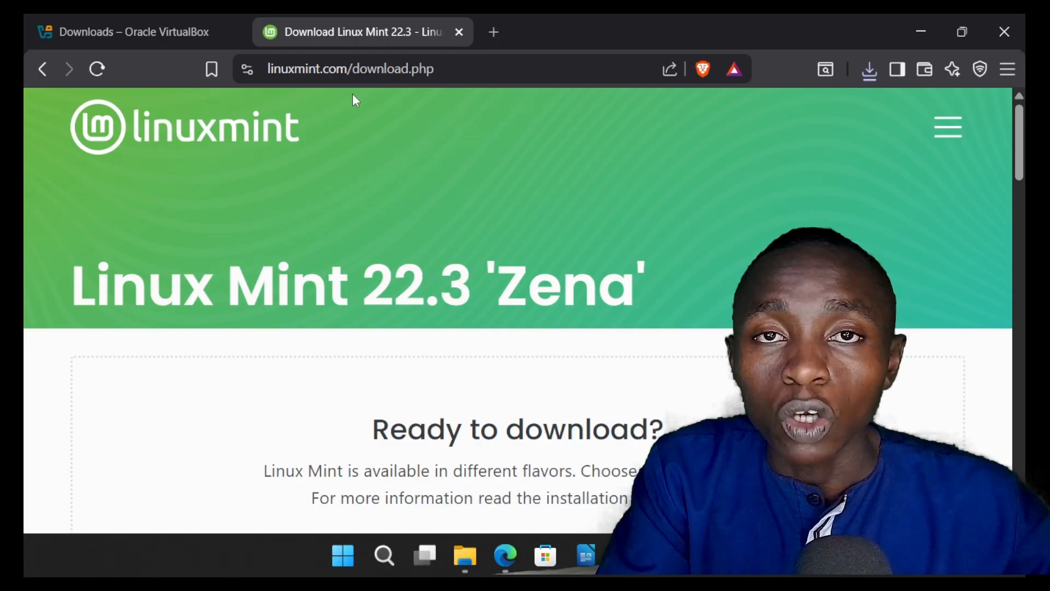
Step: Compare the descriptions of the Cinnamon and Xfce editions on the Linux Mint 22.3 download page
{"action": "scroll", "coordinate": [432, 354], "scroll_direction": "down", "scroll_amount": 7}
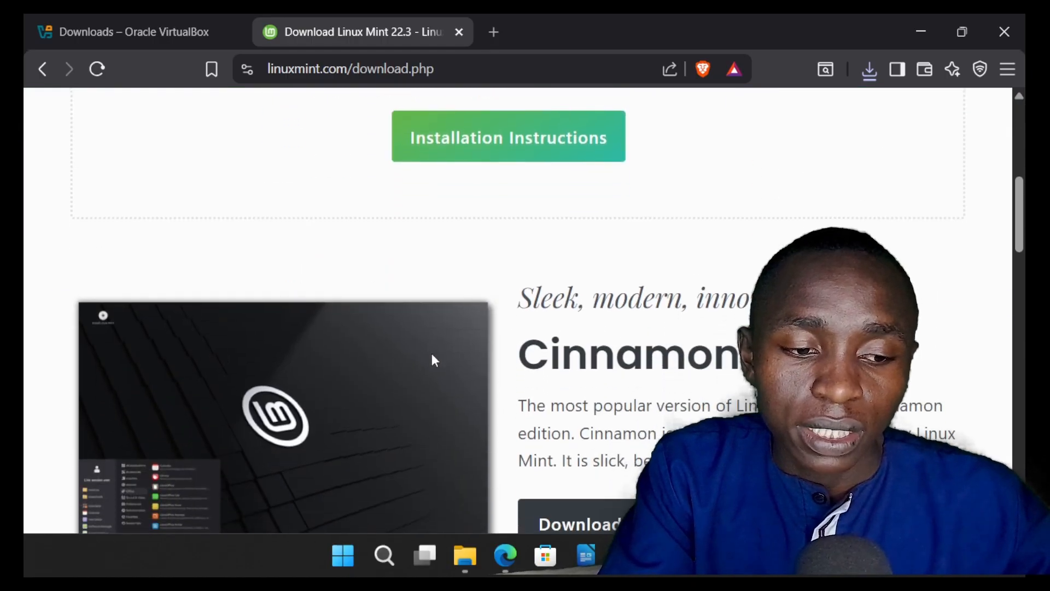
{"action": "scroll", "coordinate": [433, 361], "scroll_direction": "down", "scroll_amount": 6}
{"action": "scroll", "coordinate": [433, 361], "scroll_direction": "up", "scroll_amount": 6}
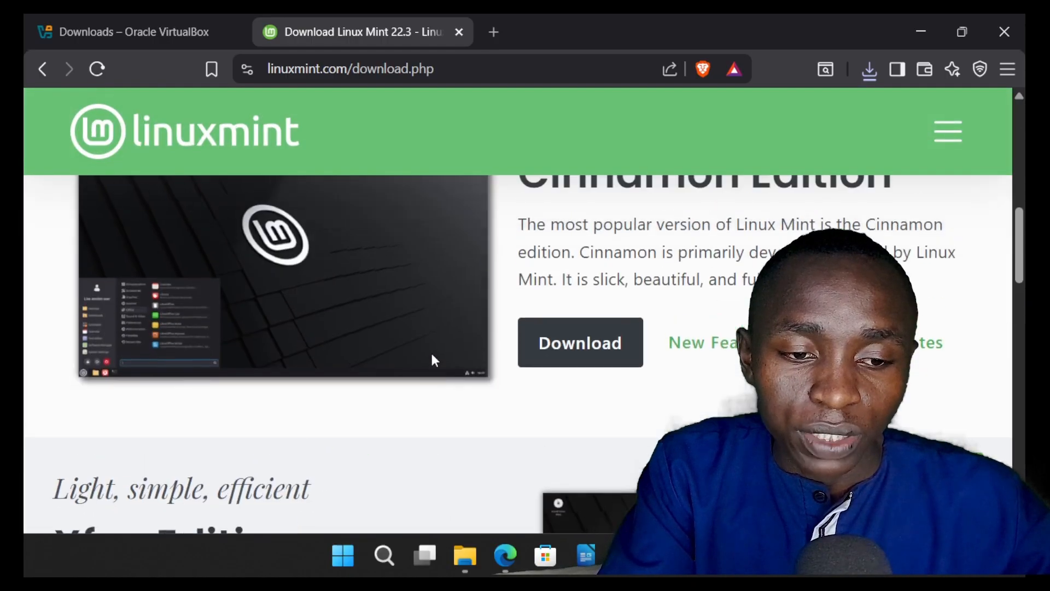
{"action": "scroll", "coordinate": [634, 355], "scroll_direction": "down", "scroll_amount": 2}
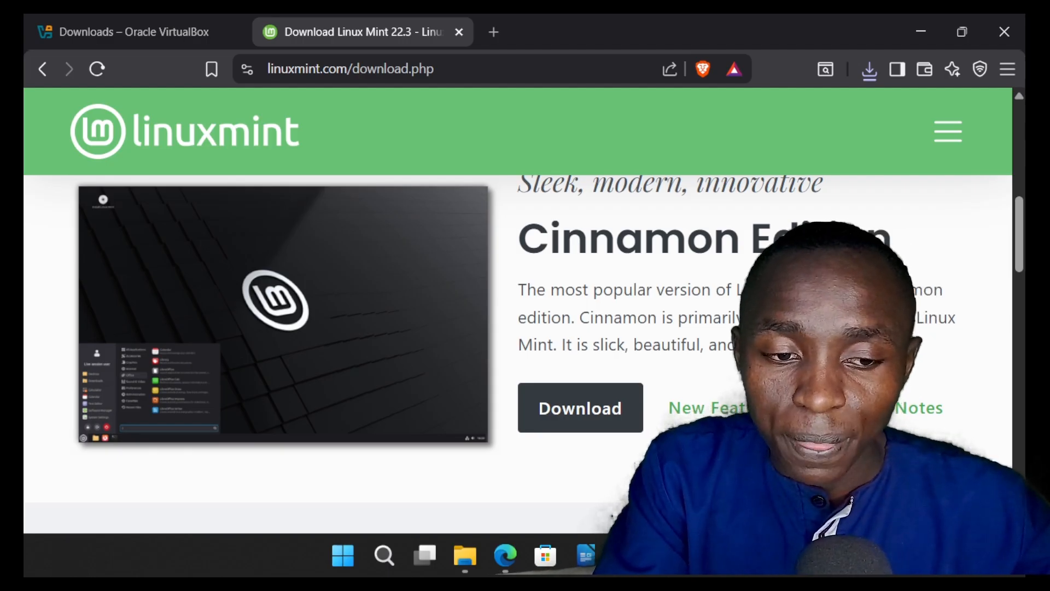
{"action": "scroll", "coordinate": [705, 312], "scroll_direction": "down", "scroll_amount": 2}
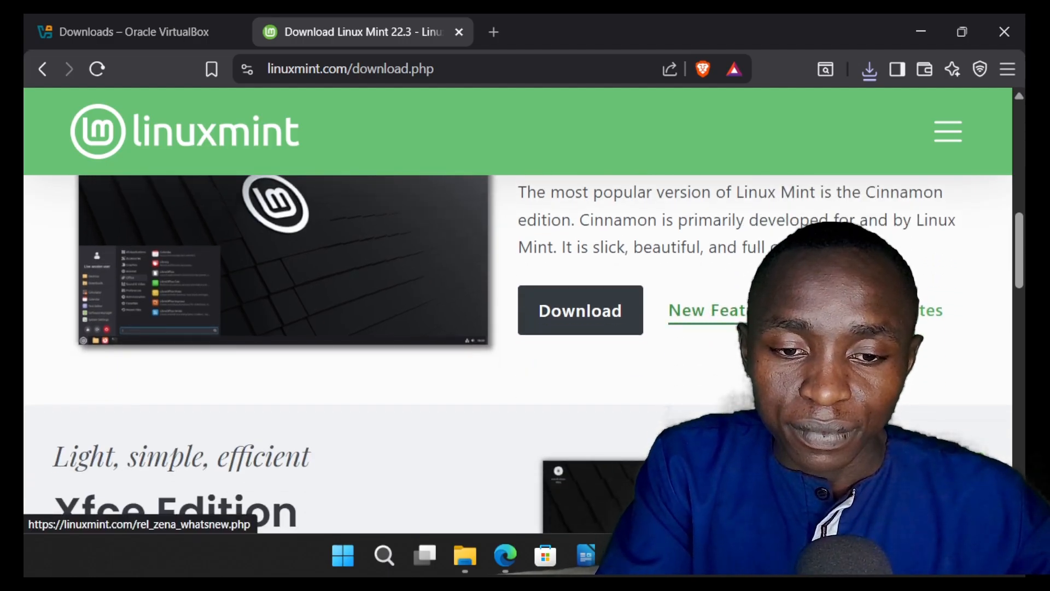
{"action": "scroll", "coordinate": [476, 298], "scroll_direction": "down", "scroll_amount": 4}
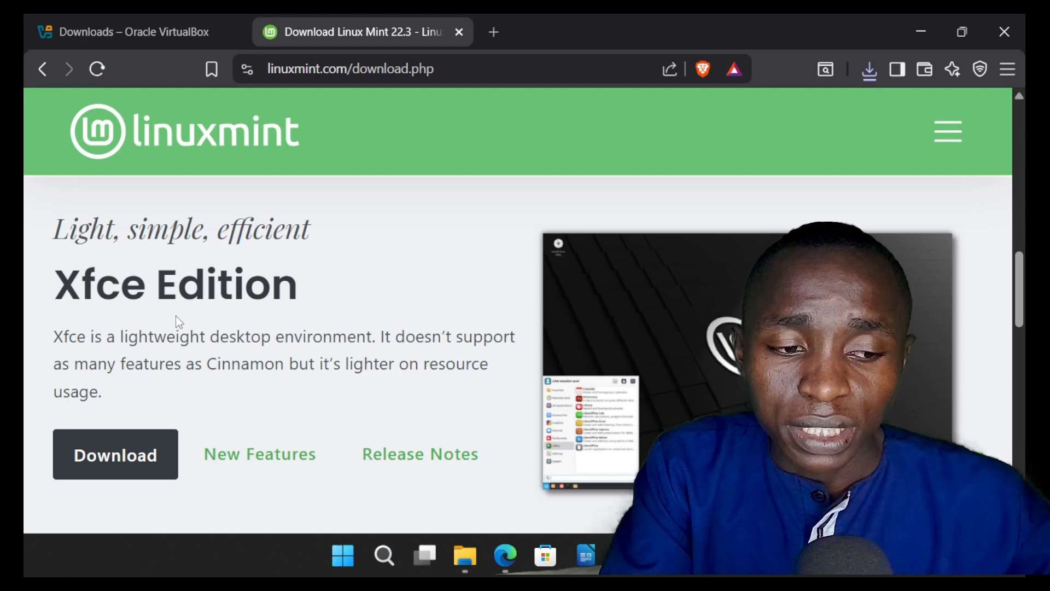
{"action": "scroll", "coordinate": [175, 316], "scroll_direction": "up", "scroll_amount": 3}
{"action": "scroll", "coordinate": [176, 316], "scroll_direction": "down", "scroll_amount": 3}
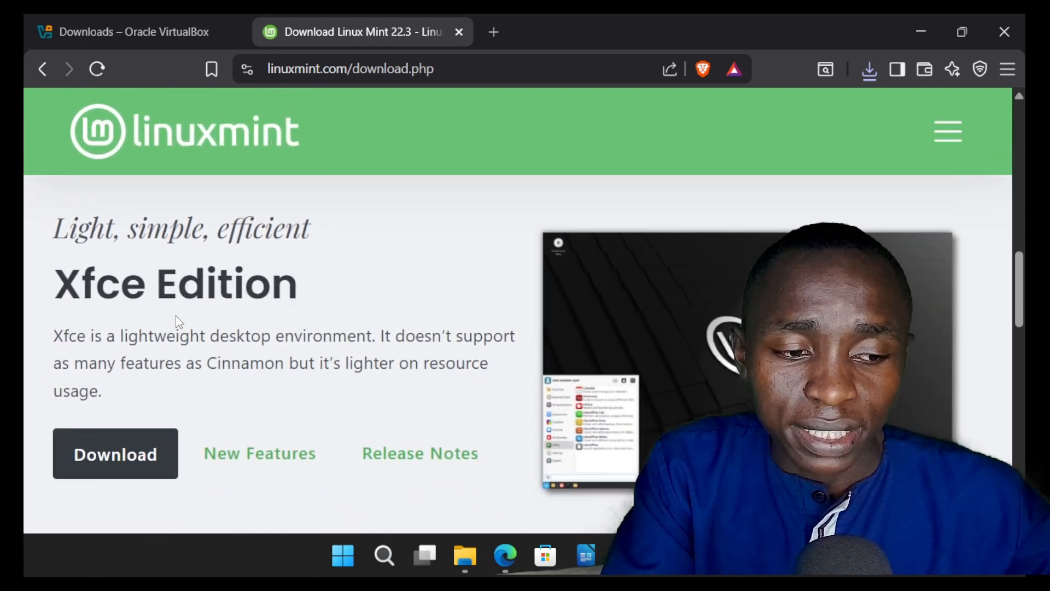
{"action": "scroll", "coordinate": [176, 316], "scroll_direction": "down", "scroll_amount": 3}
{"action": "scroll", "coordinate": [193, 246], "scroll_direction": "up", "scroll_amount": 1}
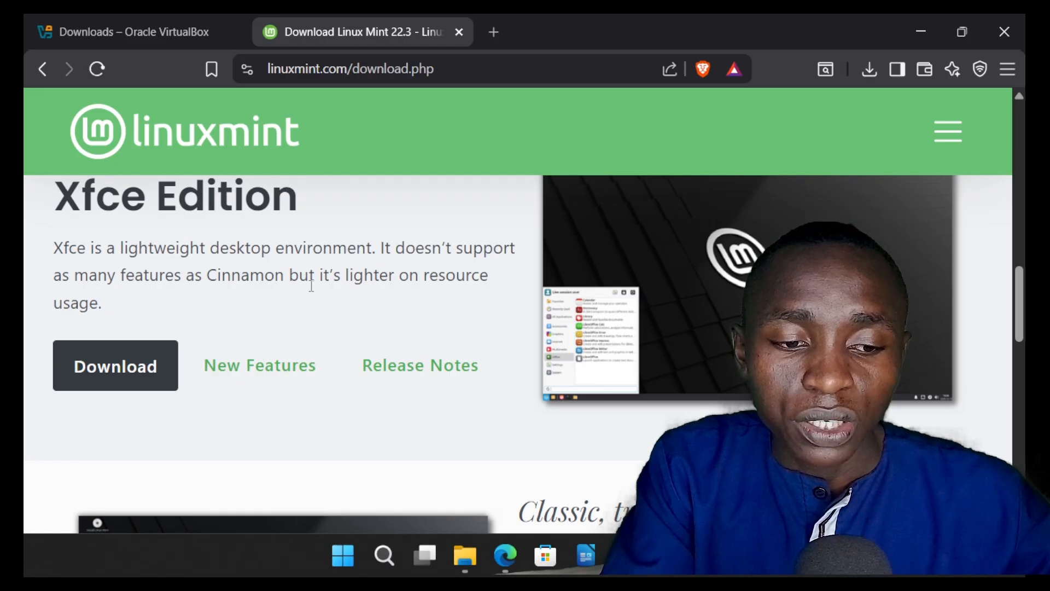
{"action": "scroll", "coordinate": [311, 284], "scroll_direction": "up", "scroll_amount": 2}
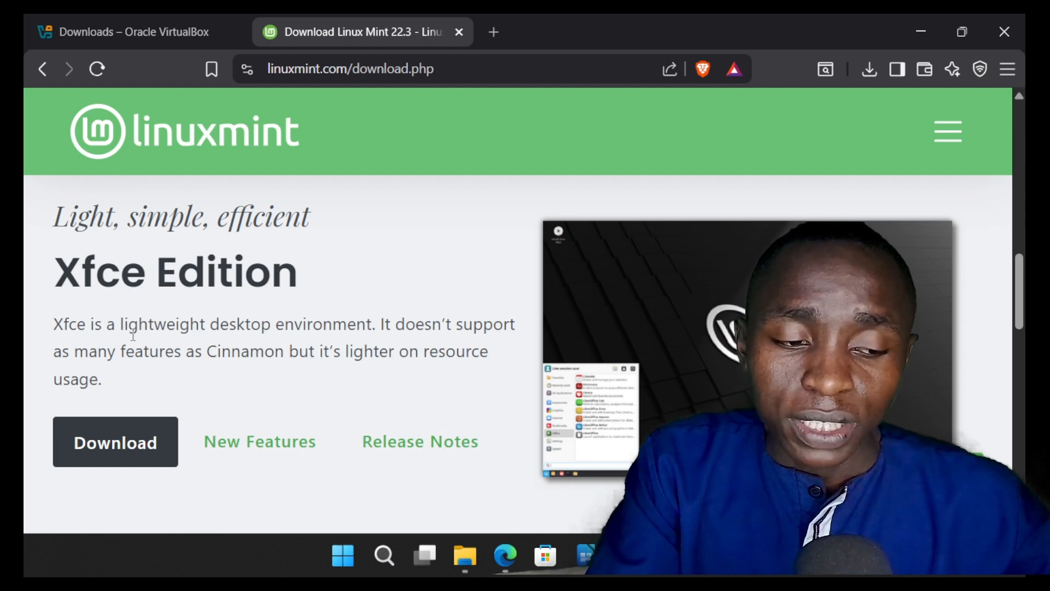
Step: Open the Xfce Edition's download page and highlight the image size in its Information section
{"action": "left_click", "coordinate": [132, 445]}
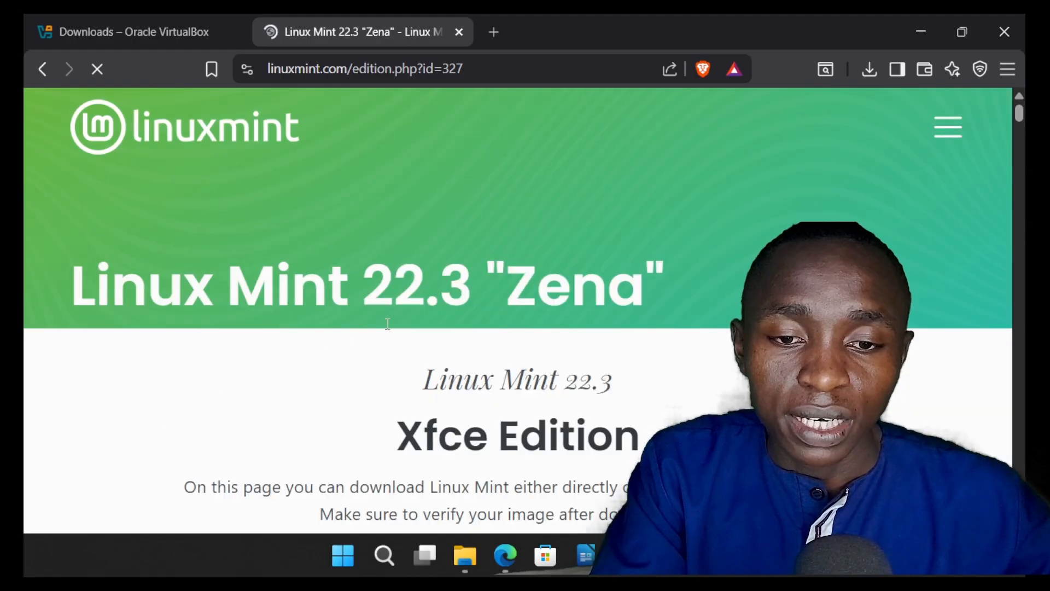
{"action": "scroll", "coordinate": [418, 389], "scroll_direction": "down", "scroll_amount": 8}
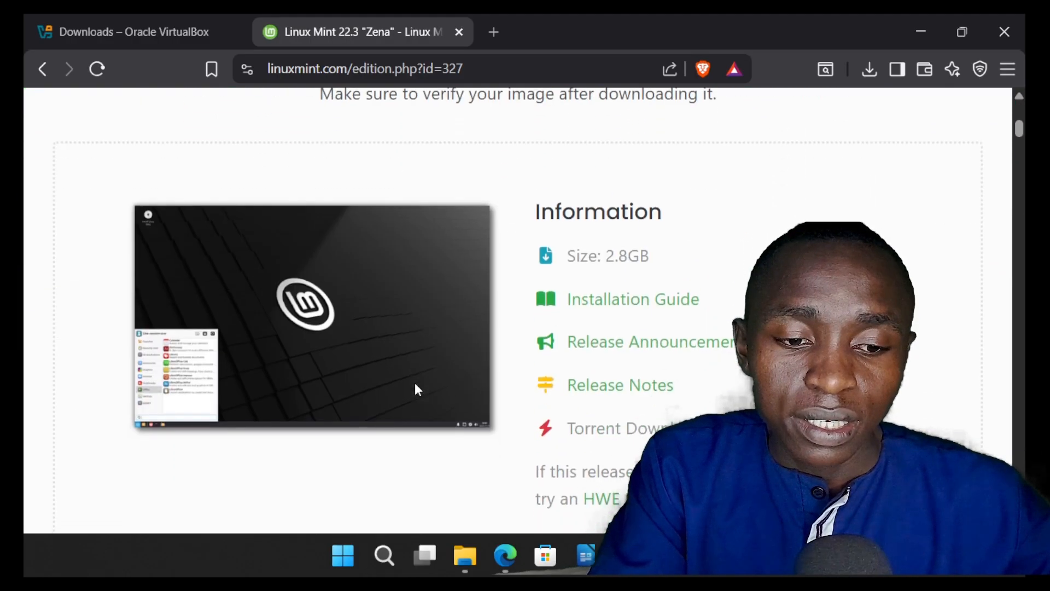
{"action": "scroll", "coordinate": [618, 238], "scroll_direction": "up", "scroll_amount": 2}
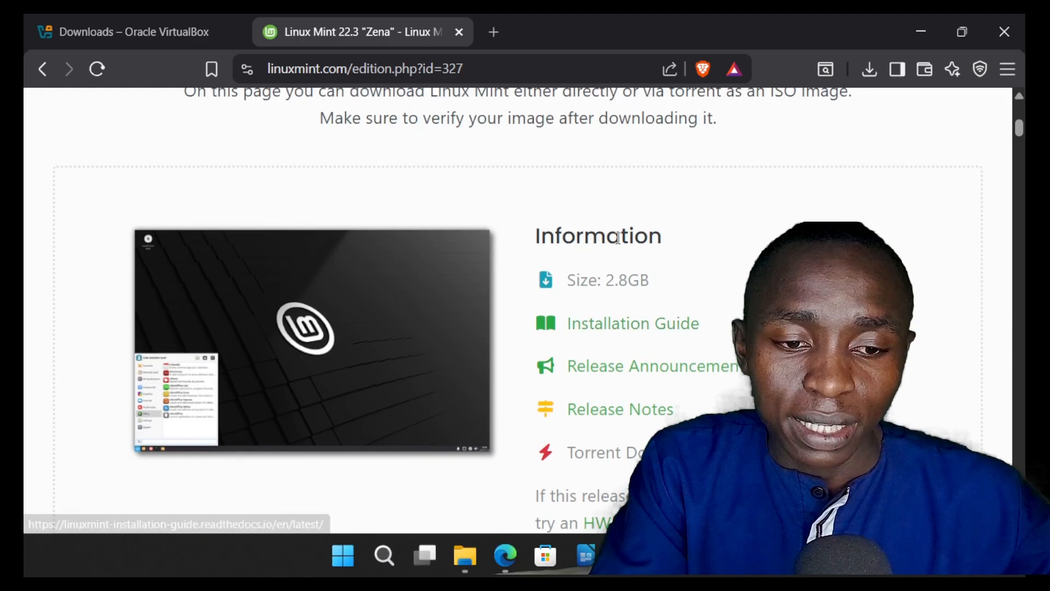
{"action": "scroll", "coordinate": [618, 238], "scroll_direction": "up", "scroll_amount": 3}
{"action": "scroll", "coordinate": [617, 238], "scroll_direction": "right", "scroll_amount": 3}
{"action": "scroll", "coordinate": [618, 238], "scroll_direction": "right", "scroll_amount": 2}
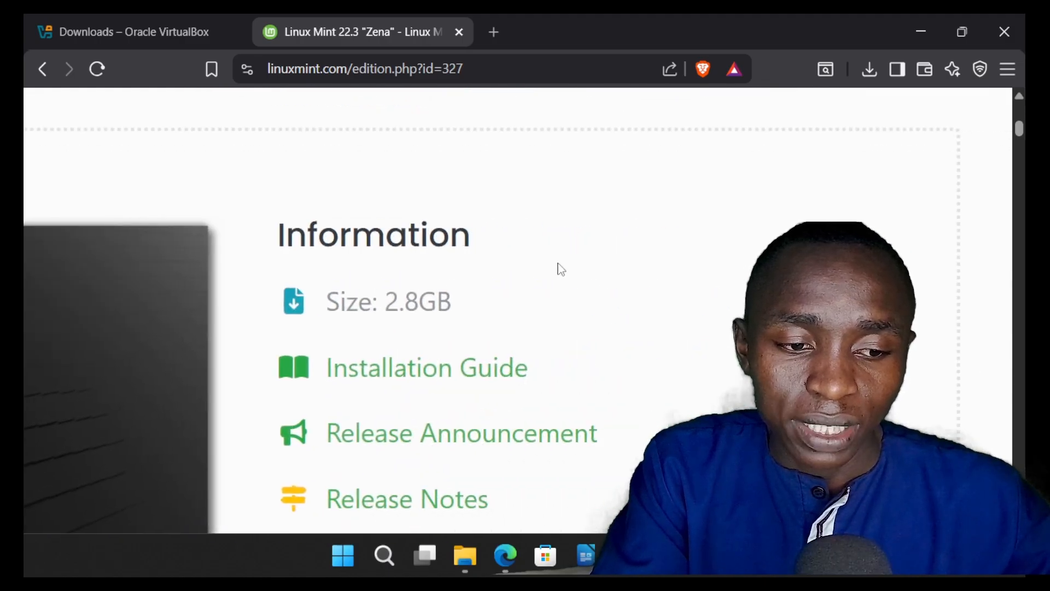
{"action": "left_click_drag", "start_coordinate": [458, 312], "coordinate": [334, 306]}
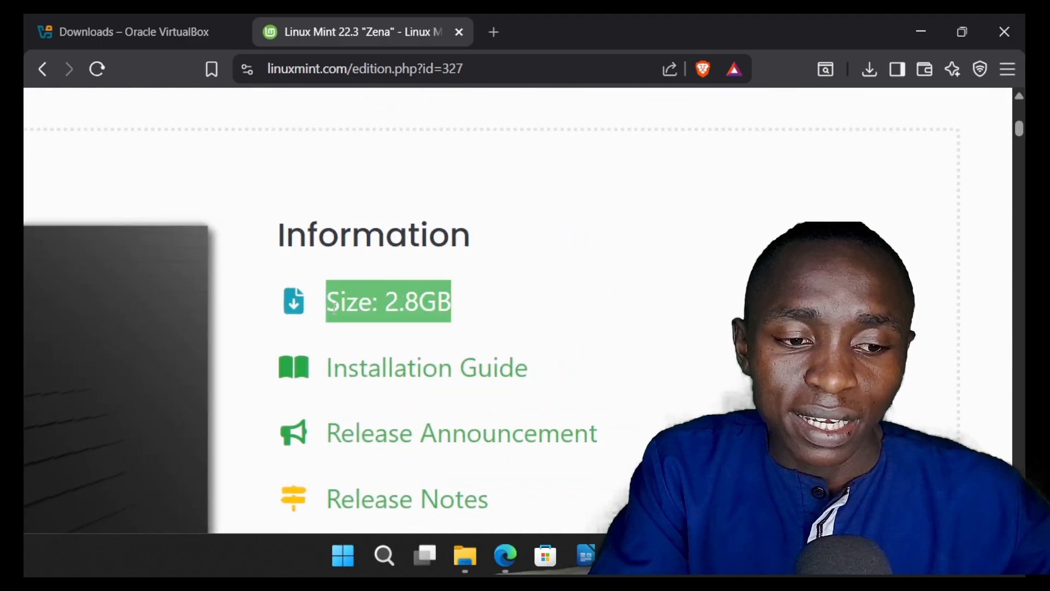
Step: Download the 64-bit Xfce ISO from the Cicku World mirror, completing the human verification and saving it as linuxmint-22.3-xfce-64bit in Downloads
{"action": "scroll", "coordinate": [515, 281], "scroll_direction": "down", "scroll_amount": 5}
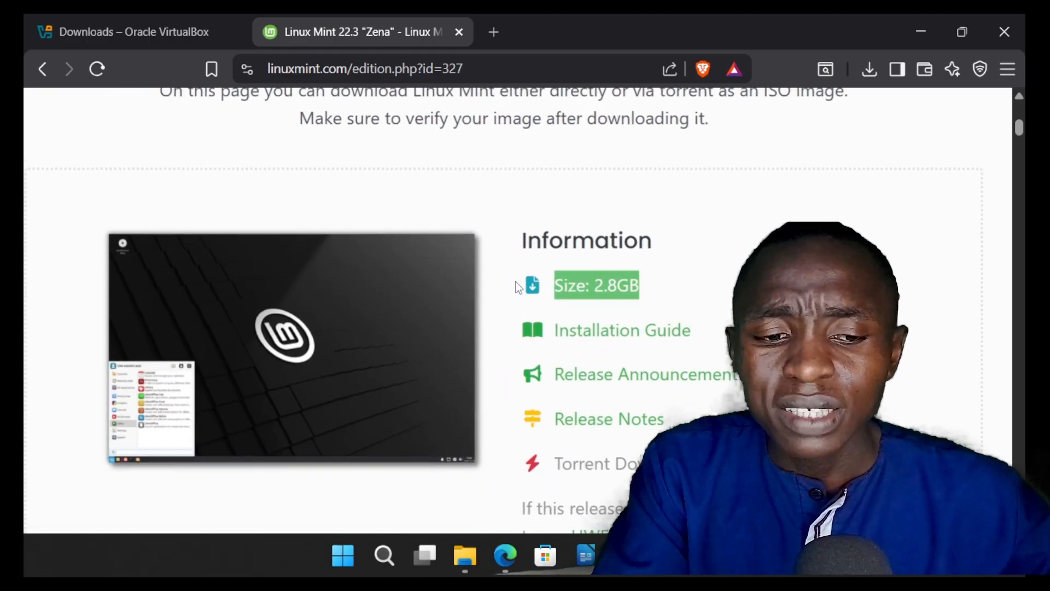
{"action": "scroll", "coordinate": [516, 281], "scroll_direction": "down", "scroll_amount": 2}
{"action": "scroll", "coordinate": [515, 281], "scroll_direction": "down", "scroll_amount": 10}
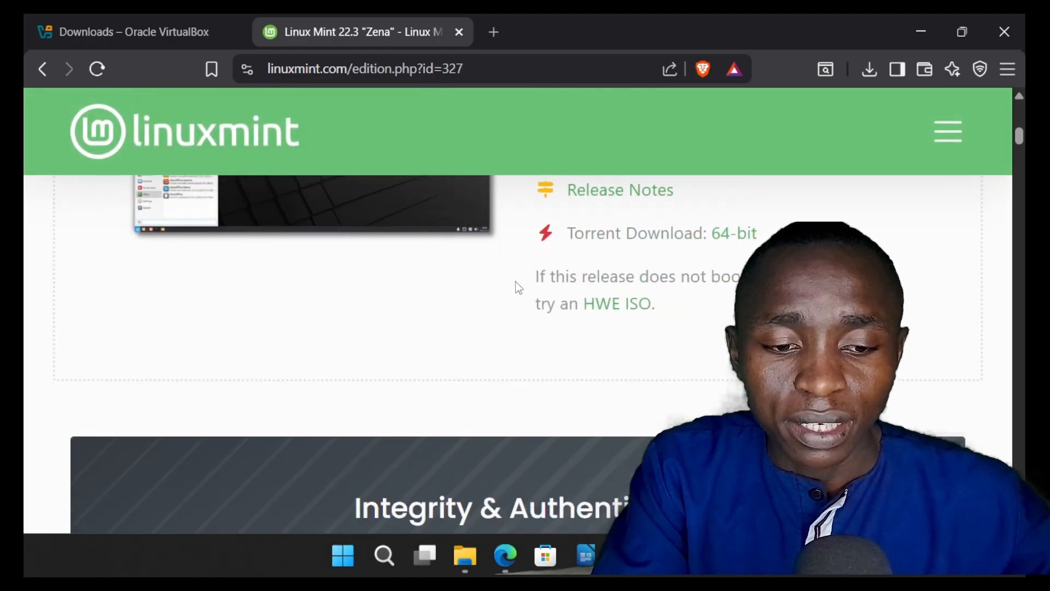
{"action": "scroll", "coordinate": [515, 281], "scroll_direction": "down", "scroll_amount": 4}
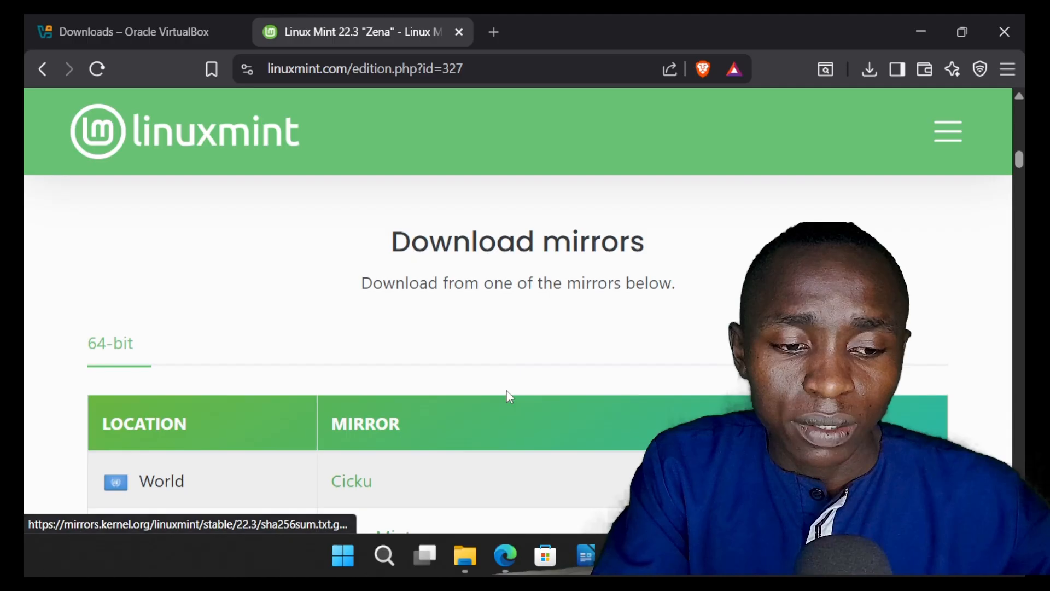
{"action": "scroll", "coordinate": [509, 393], "scroll_direction": "down", "scroll_amount": 2}
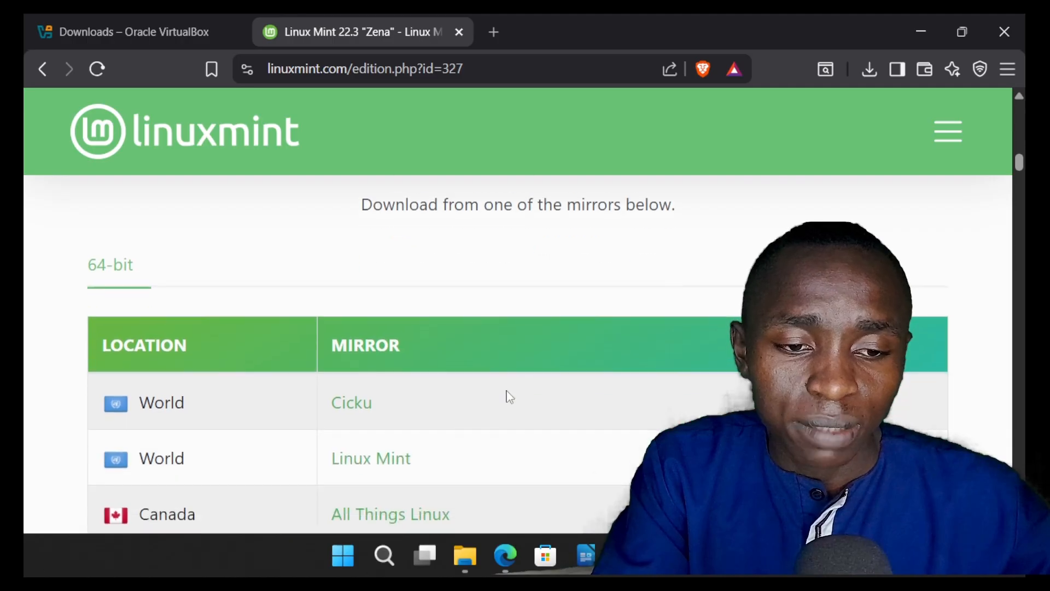
{"action": "left_click", "coordinate": [348, 411]}
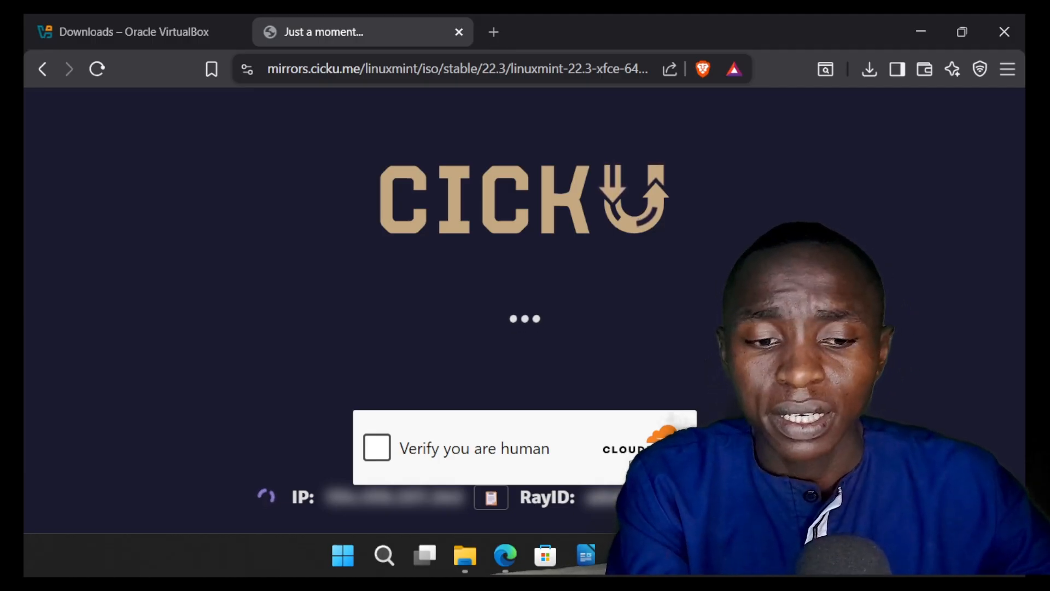
{"action": "left_click", "coordinate": [378, 452]}
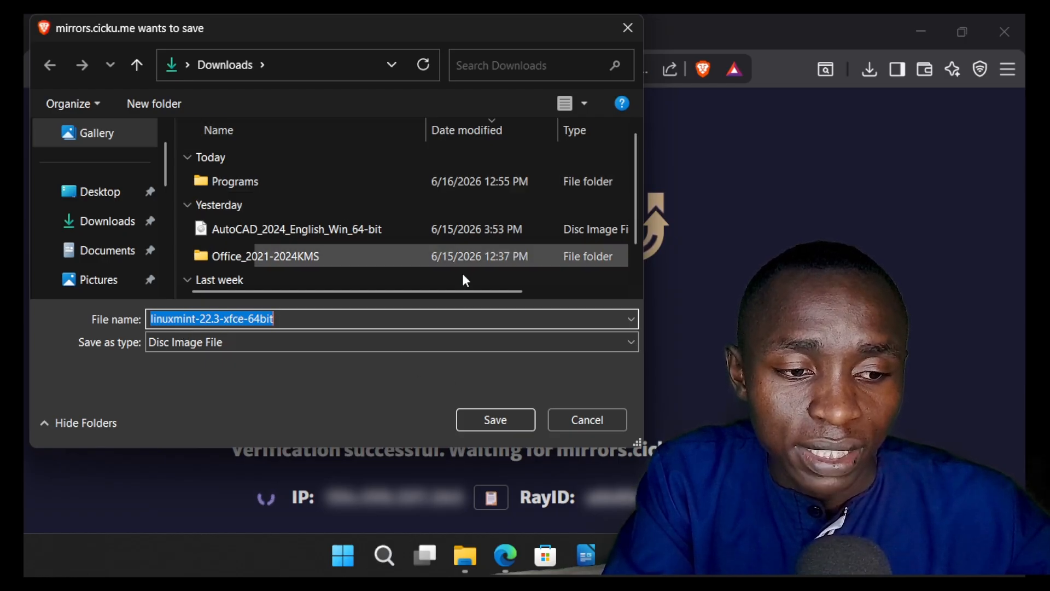
{"action": "left_click", "coordinate": [502, 420]}
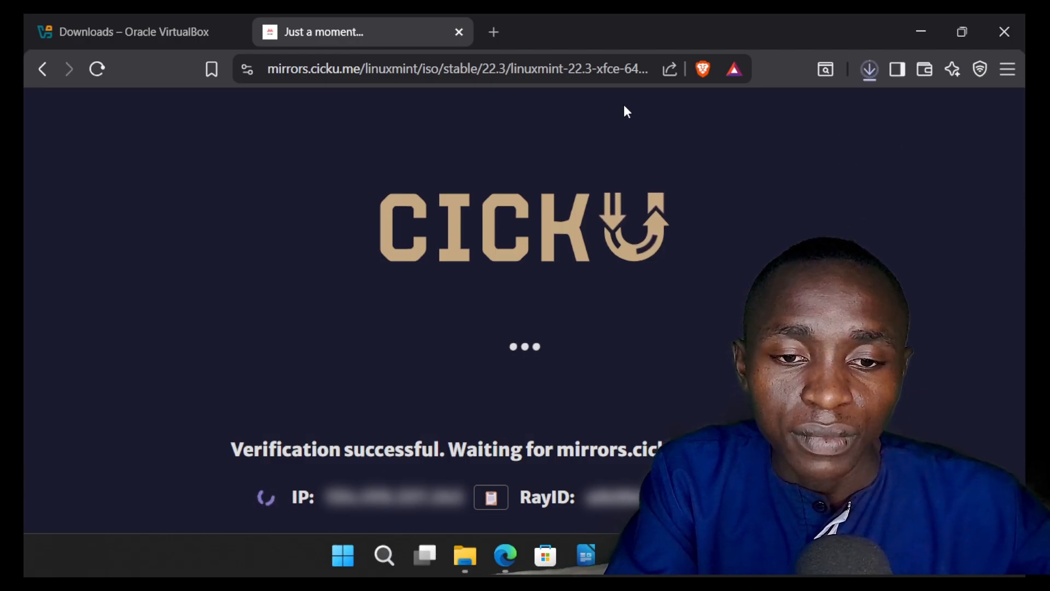
Step: Check the browser's recent downloads and pause the linuxmint-22.3-xfce-64bit.iso download
{"action": "left_click", "coordinate": [870, 68]}
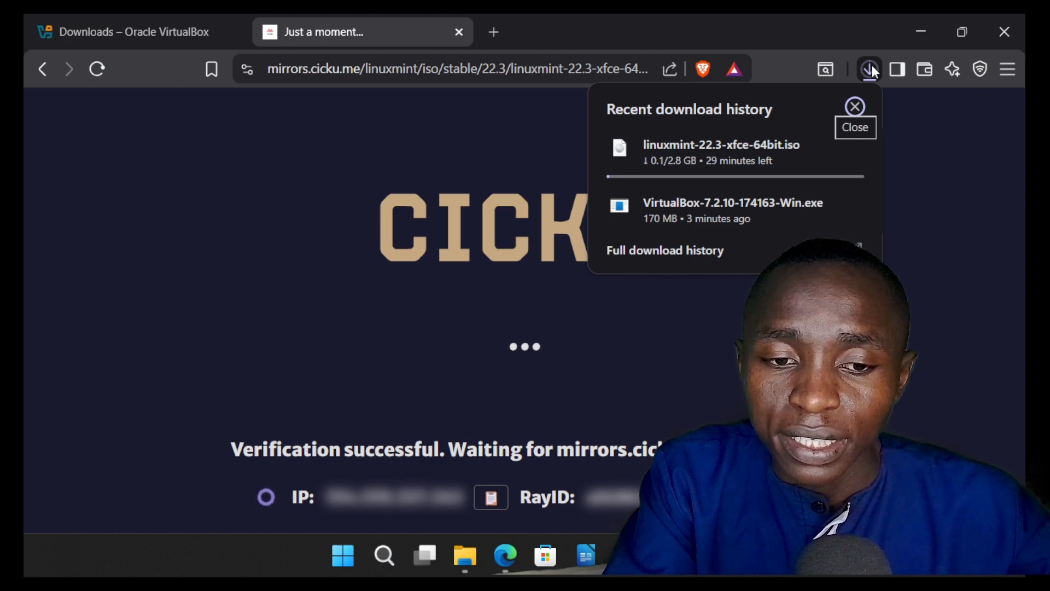
{"action": "mouse_move", "coordinate": [740, 145]}
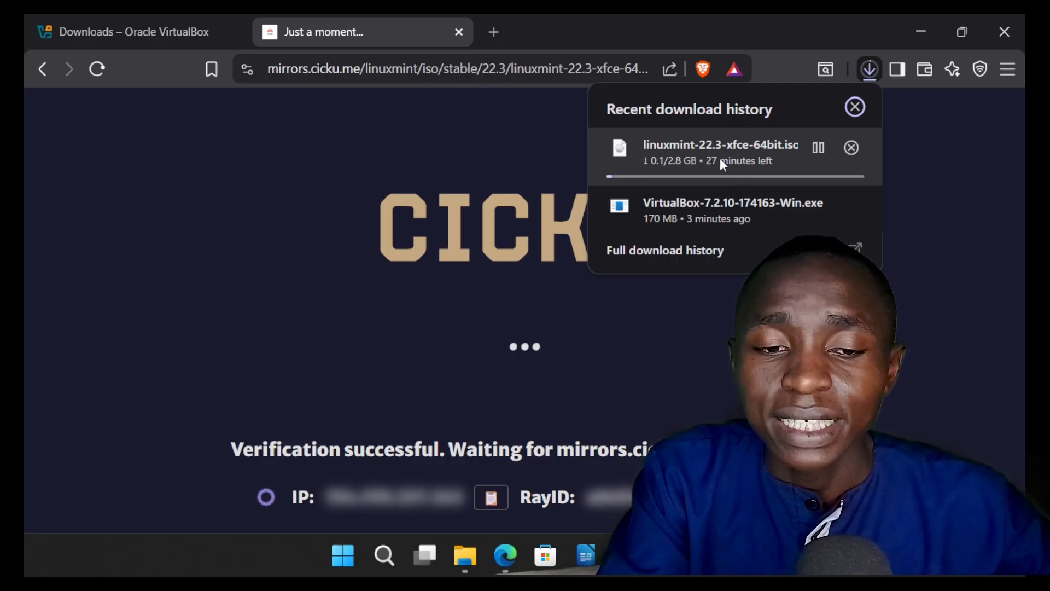
{"action": "left_click", "coordinate": [818, 149]}
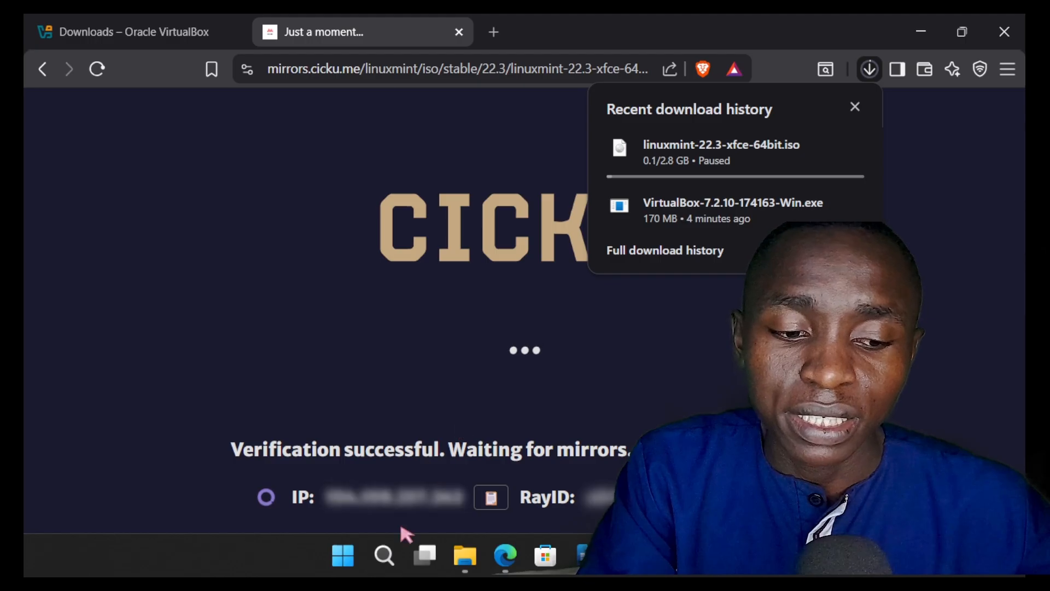
Step: Switch to Oracle VirtualBox by searching for it in Windows and begin a new virtual machine named MINT
{"action": "left_click", "coordinate": [385, 554]}
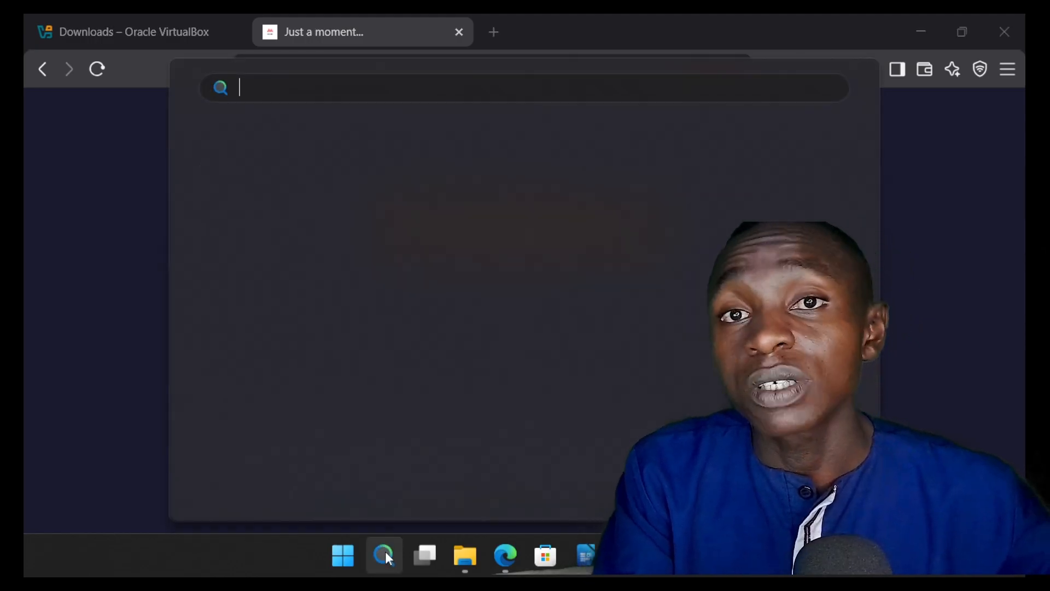
{"action": "type", "text": "VIRTUALBOX-7.2.10-174163-Win.exe"}
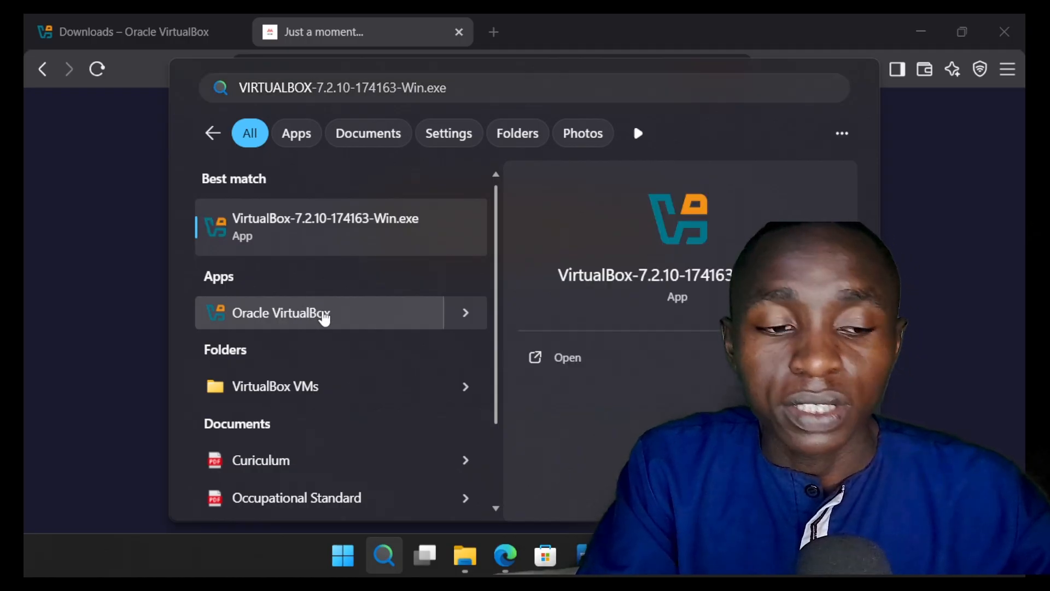
{"action": "left_click", "coordinate": [324, 315]}
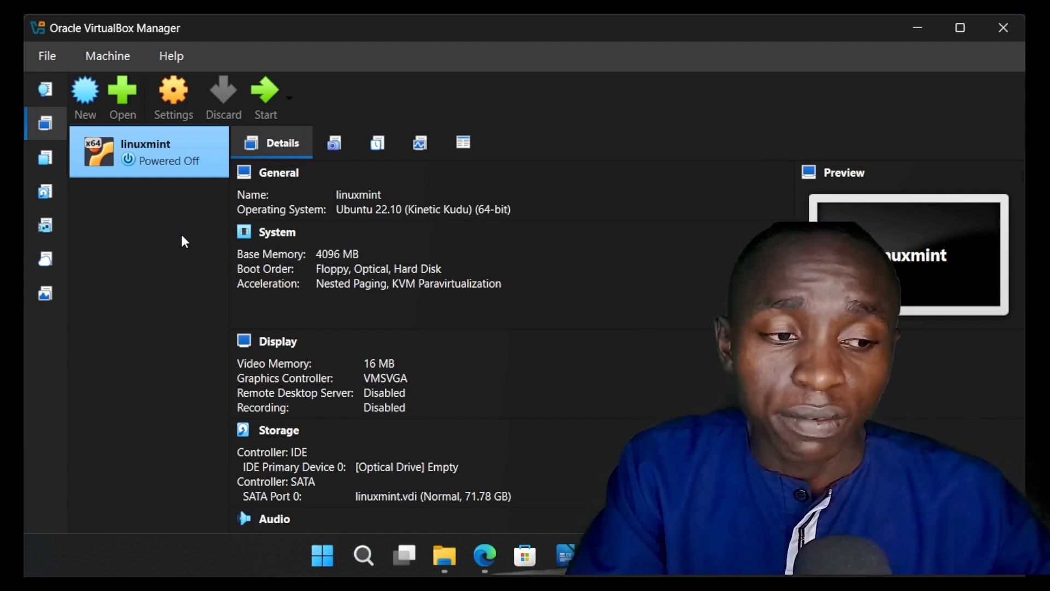
{"action": "left_click", "coordinate": [86, 100]}
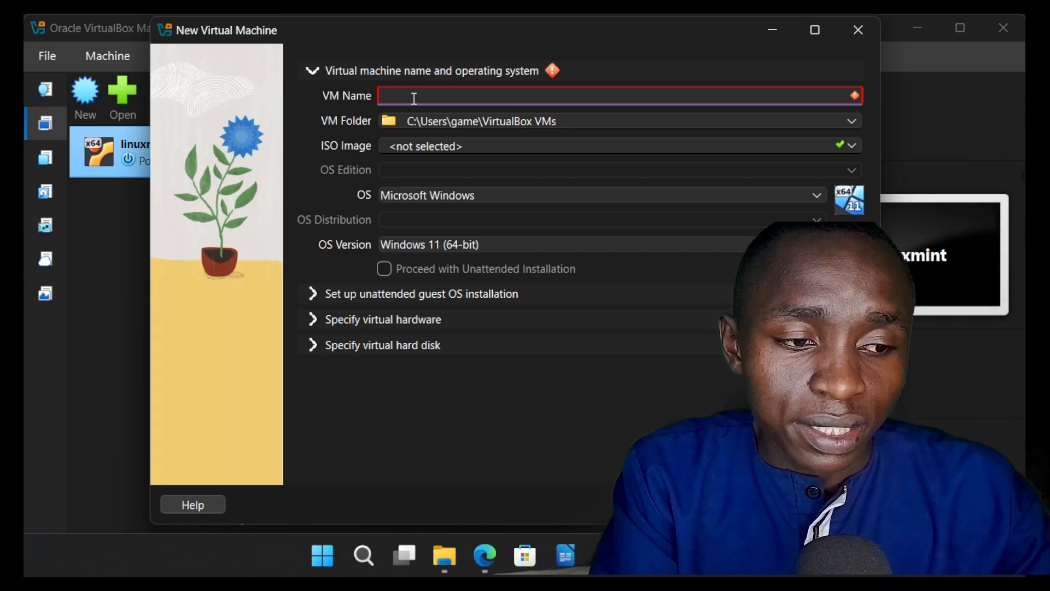
{"action": "type", "text": "MINT"}
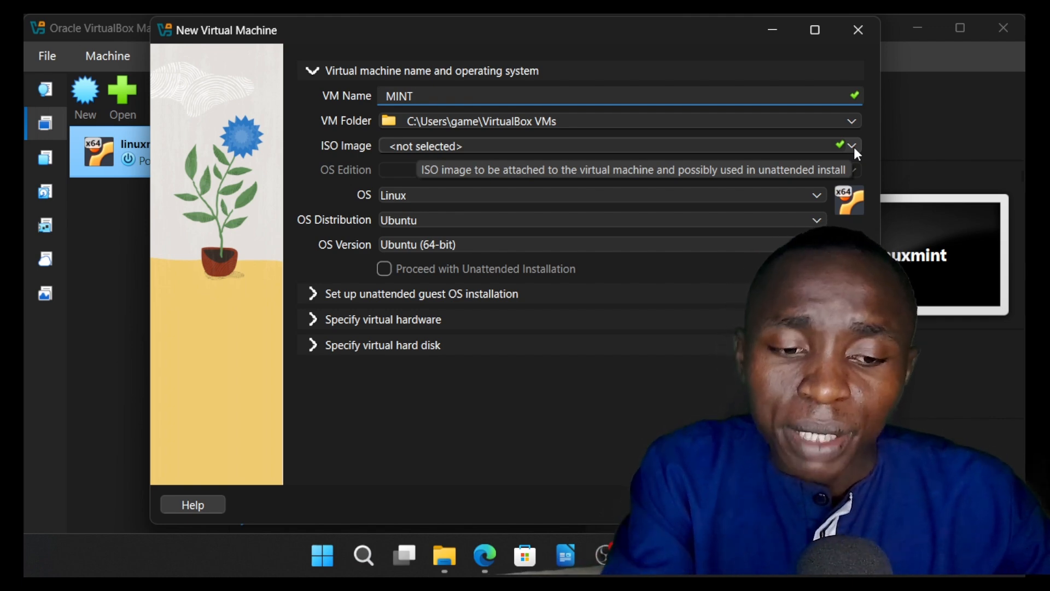
Step: Switch to File Explorer and search the Downloads folder for LINUX to find the existing Linux Mint image
{"action": "left_click", "coordinate": [444, 555]}
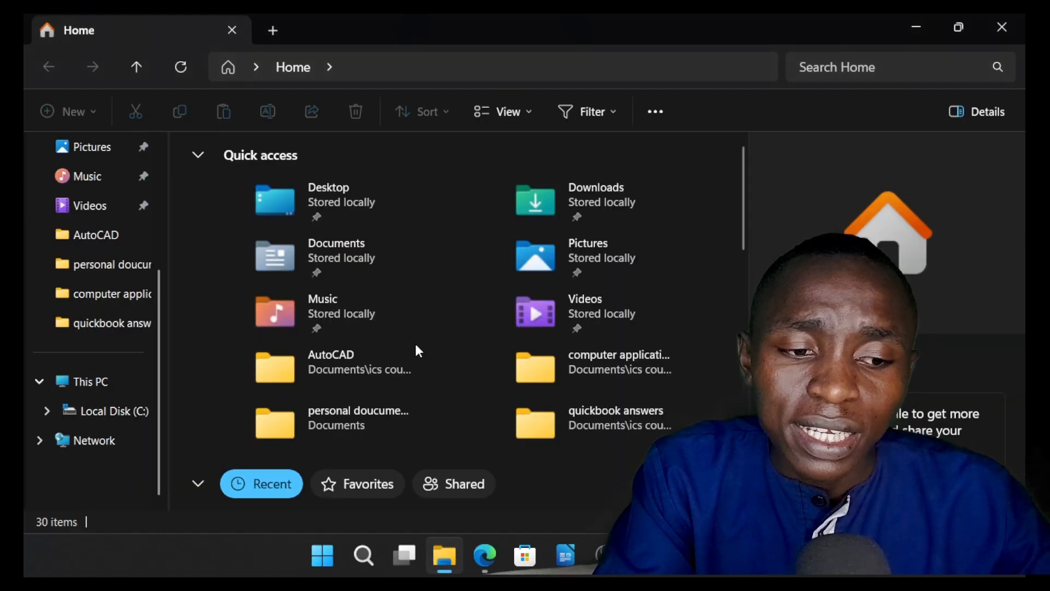
{"action": "scroll", "coordinate": [82, 207], "scroll_direction": "up", "scroll_amount": 3}
{"action": "left_click", "coordinate": [93, 206]}
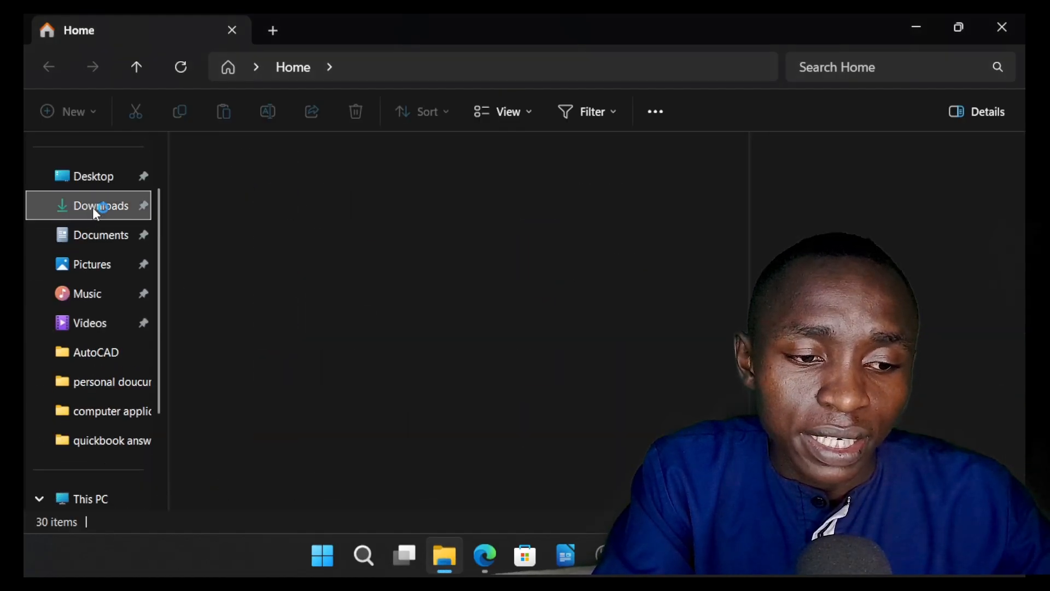
{"action": "scroll", "coordinate": [441, 319], "scroll_direction": "down", "scroll_amount": 3}
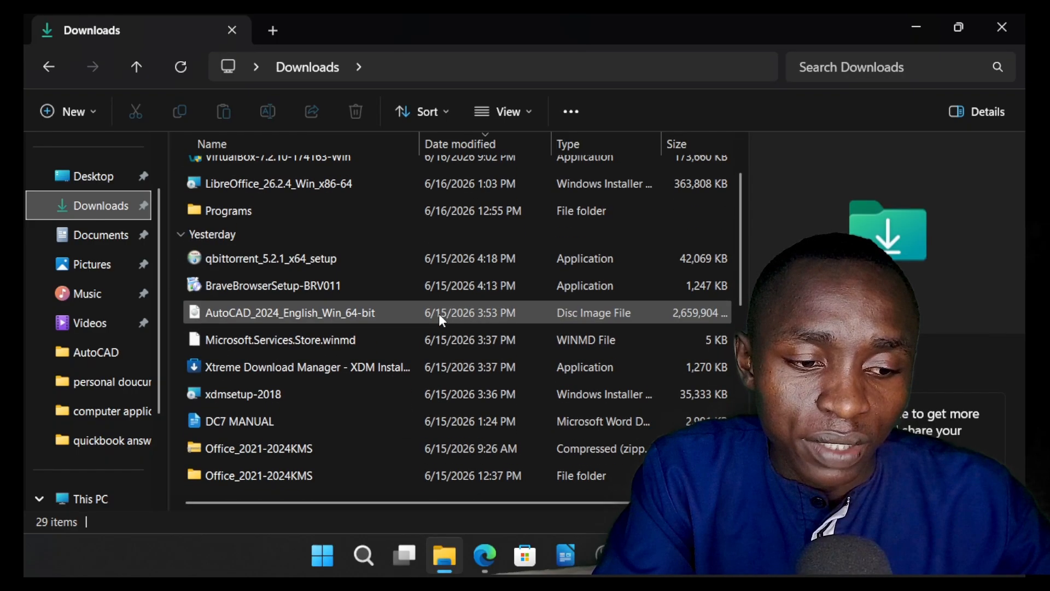
{"action": "scroll", "coordinate": [441, 318], "scroll_direction": "down", "scroll_amount": 3}
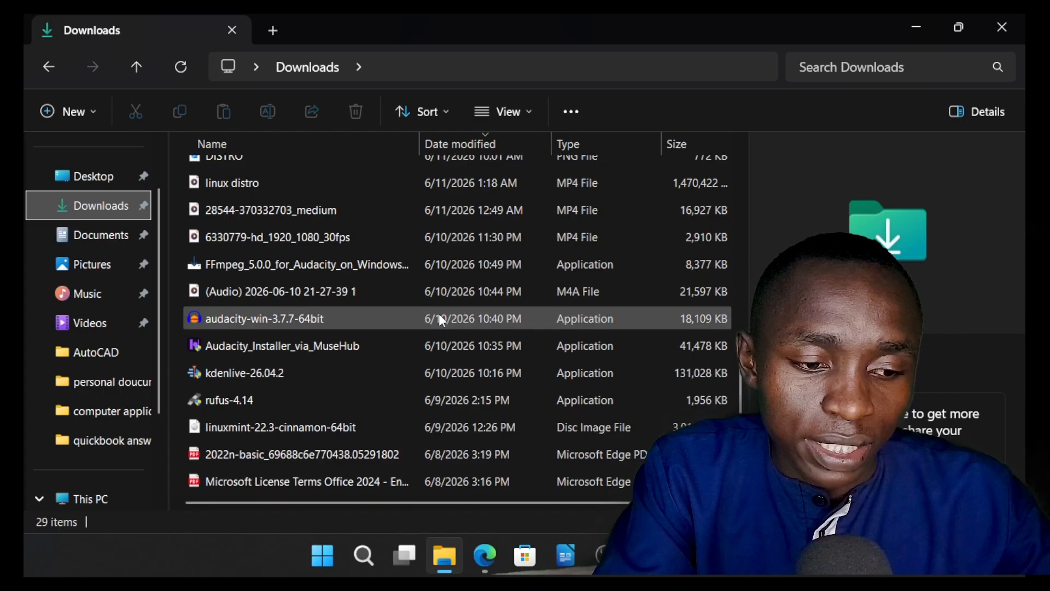
{"action": "left_click", "coordinate": [859, 65]}
{"action": "type", "text": "LINUX"}
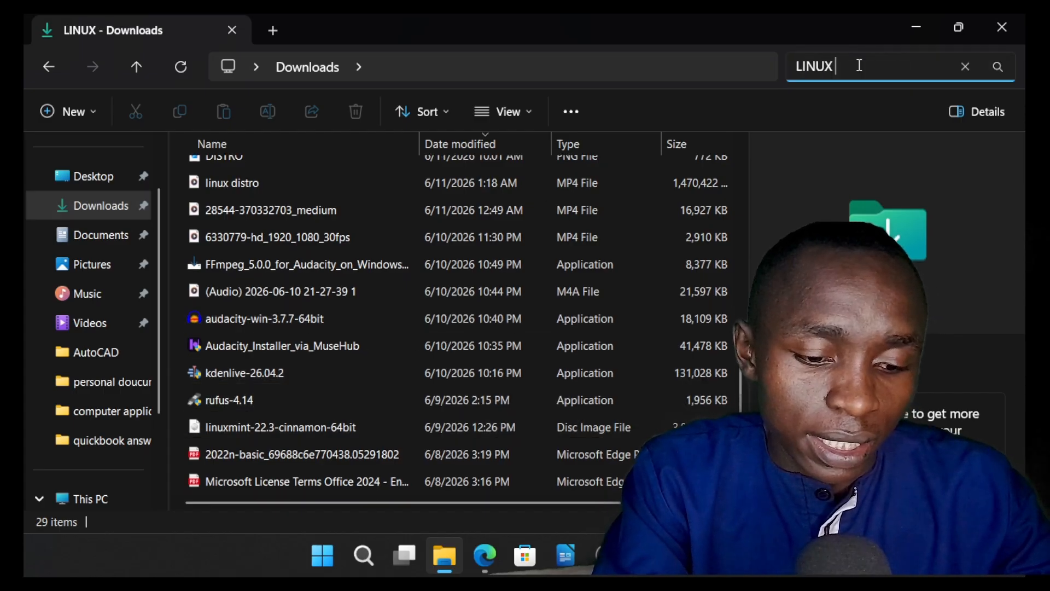
{"action": "type", "text": " MINT"}
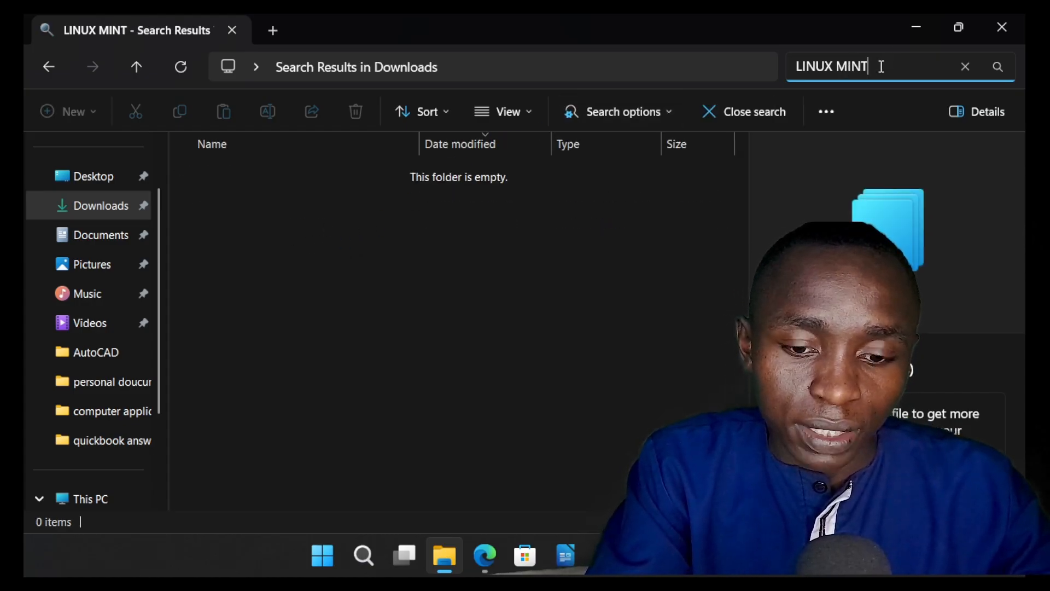
{"action": "key", "text": "BackSpace"}
{"action": "key", "text": "BackSpace"}
{"action": "key", "text": "BackSpace"}
{"action": "key", "text": "BackSpace"}
{"action": "key", "text": "BackSpace"}
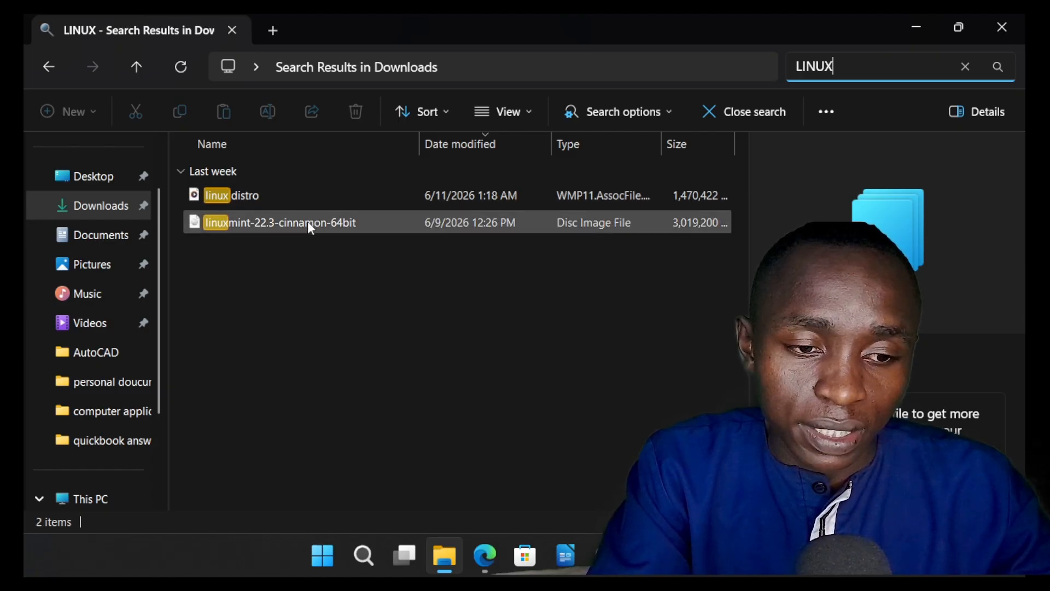
Step: Examine the file type, location and size of linuxmint-22.3-cinnamon-64bit in its properties, then close them
{"action": "mouse_move", "coordinate": [309, 224]}
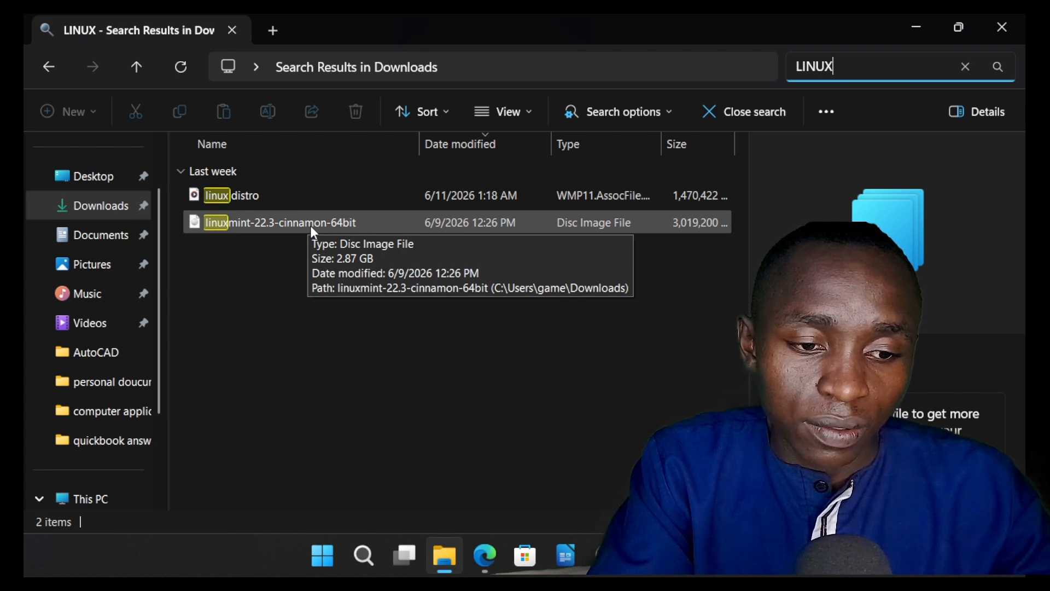
{"action": "left_click", "coordinate": [311, 226]}
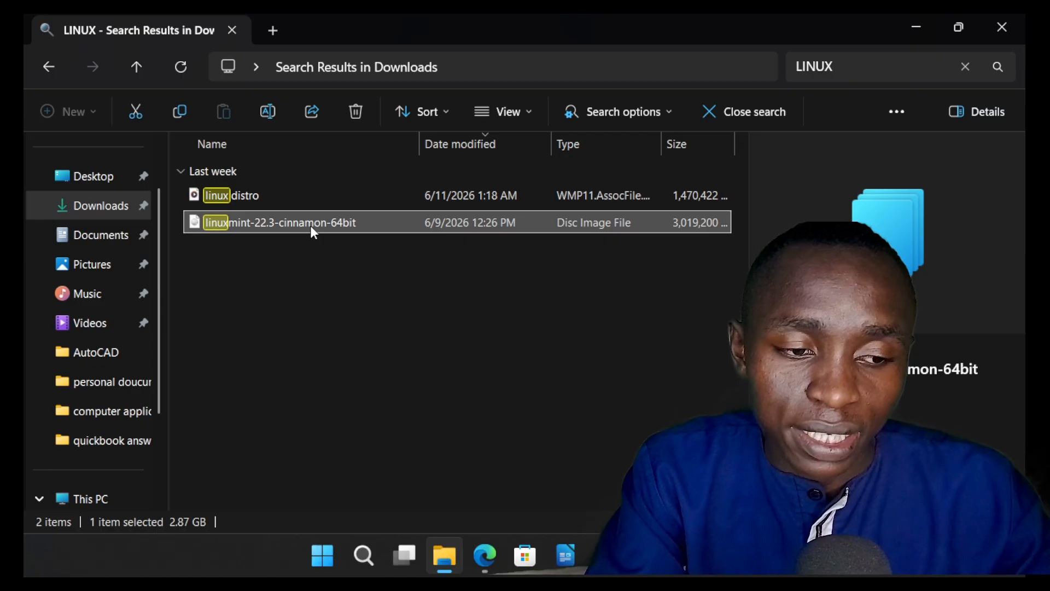
{"action": "right_click", "coordinate": [310, 226]}
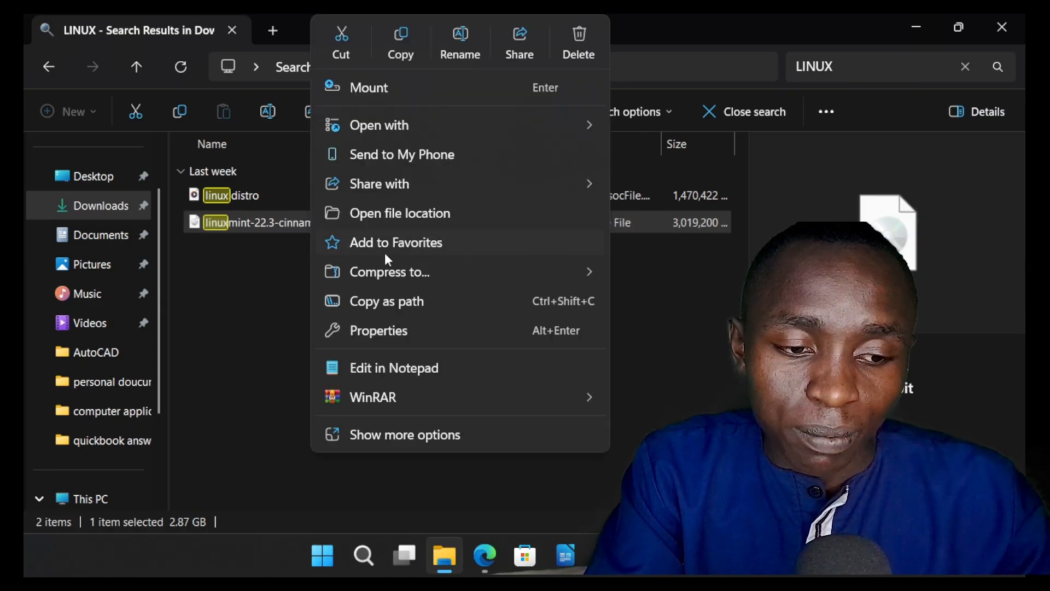
{"action": "left_click", "coordinate": [450, 331]}
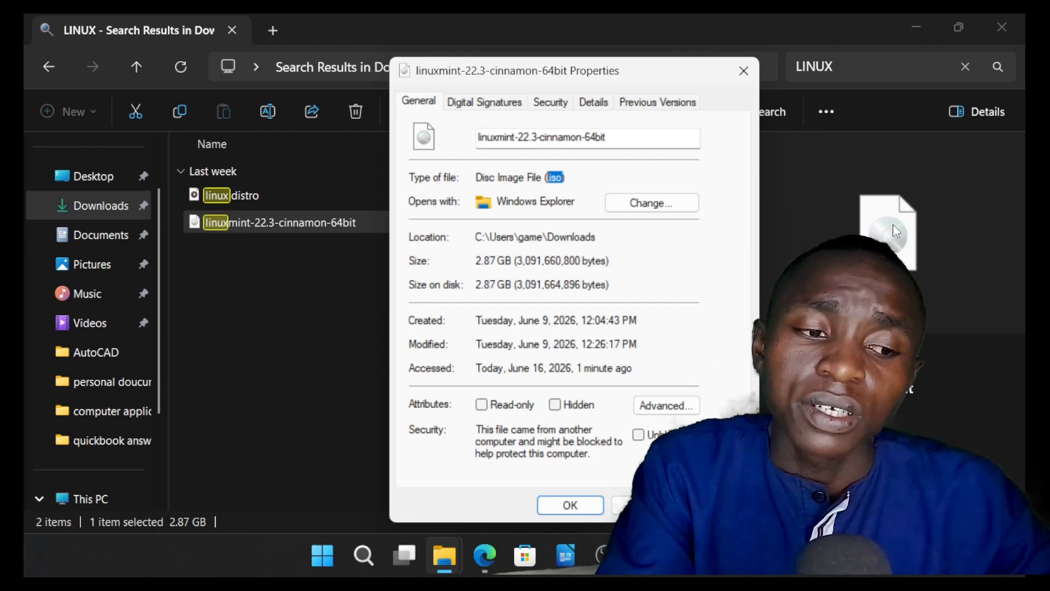
{"action": "left_click", "coordinate": [749, 81]}
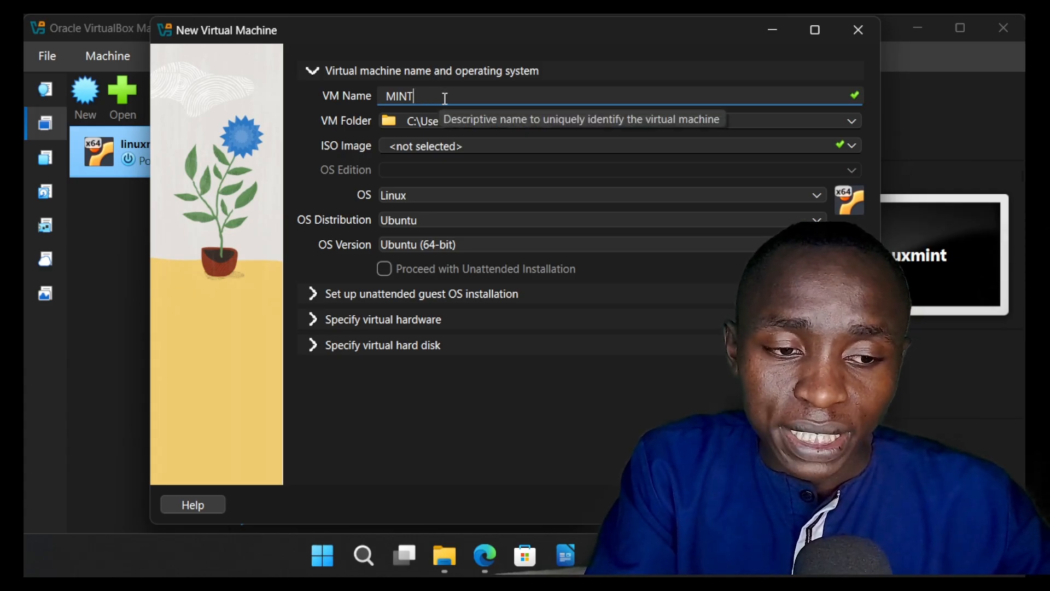
Step: Set linuxmint-22.3-cinnamon-64bit from Downloads as the new machine's ISO image and turn off unattended installation
{"action": "left_click", "coordinate": [854, 143]}
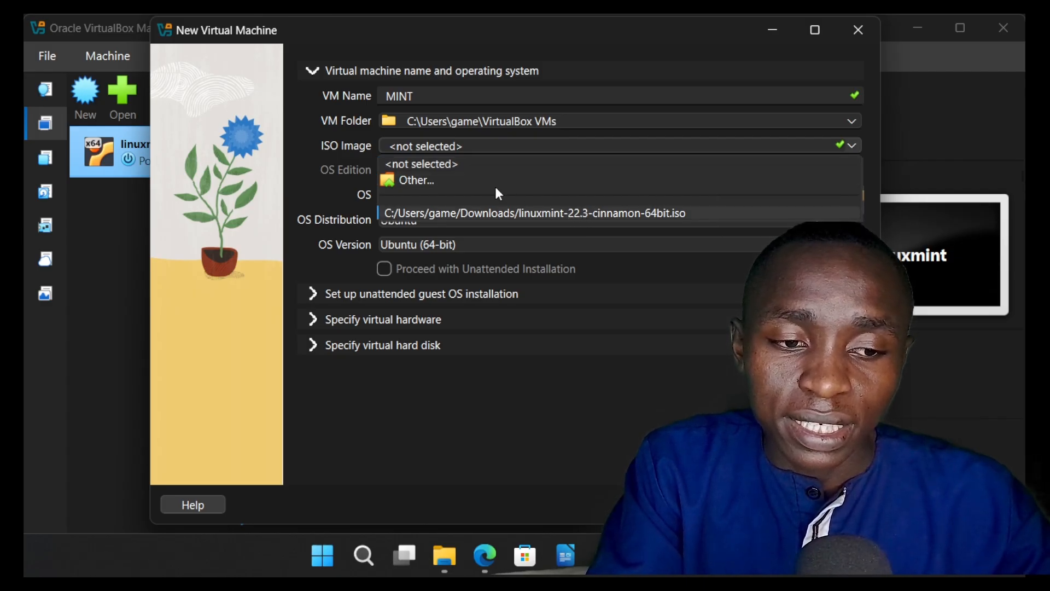
{"action": "left_click", "coordinate": [477, 181]}
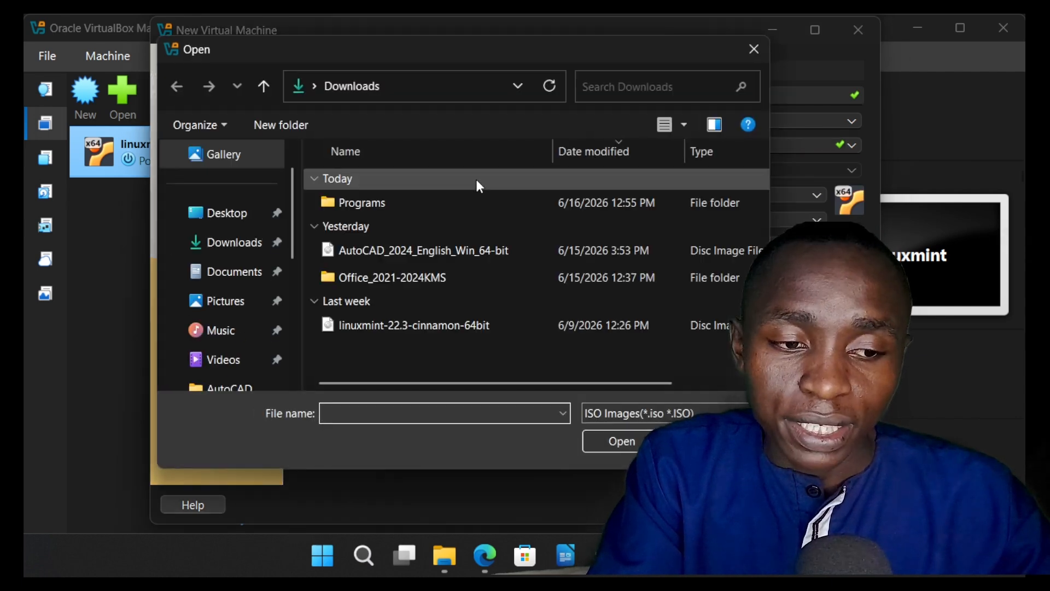
{"action": "left_click", "coordinate": [399, 331]}
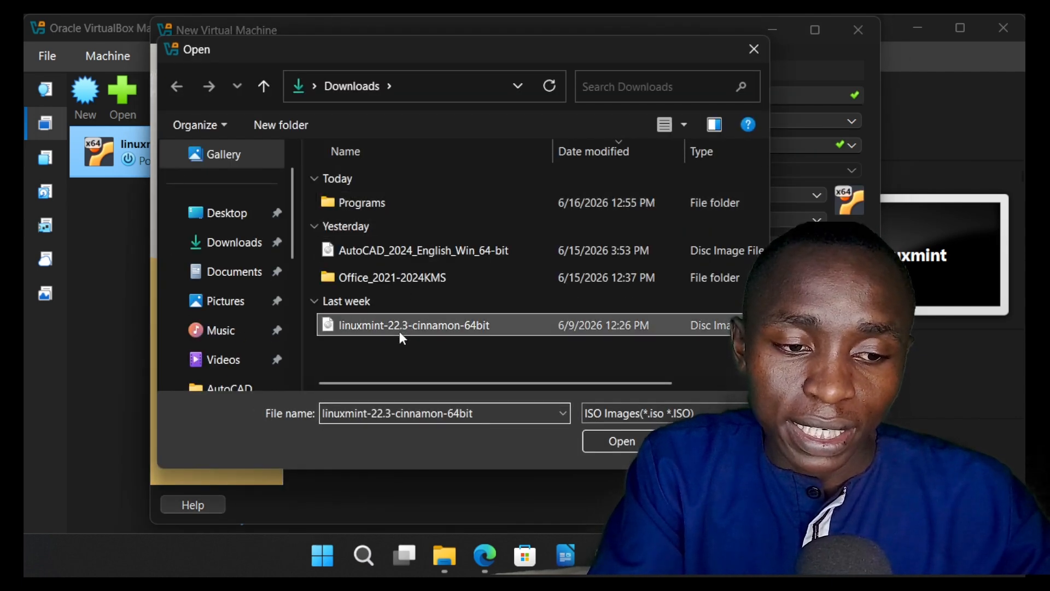
{"action": "left_click", "coordinate": [619, 442]}
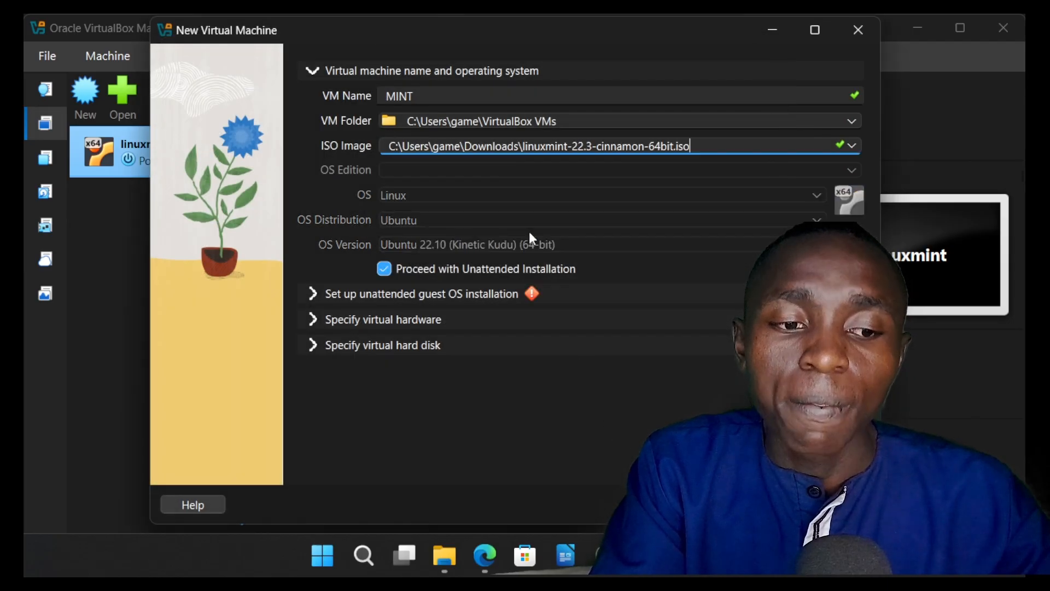
{"action": "left_click", "coordinate": [385, 268]}
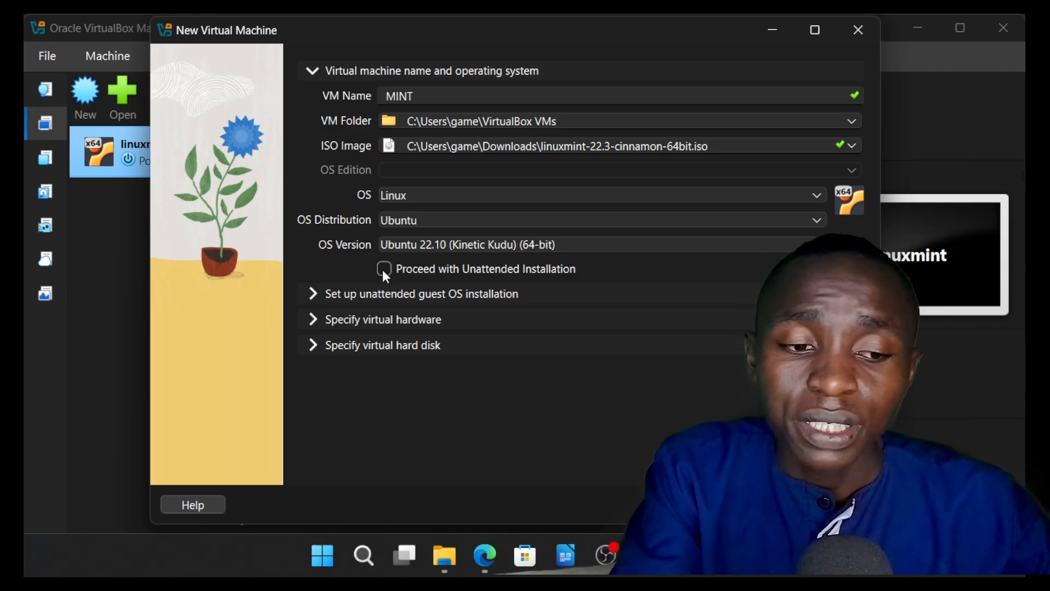
Step: Review the virtual hardware and hard disk settings and create the MINT machine with the default values and a new VDI disk
{"action": "left_click", "coordinate": [316, 320]}
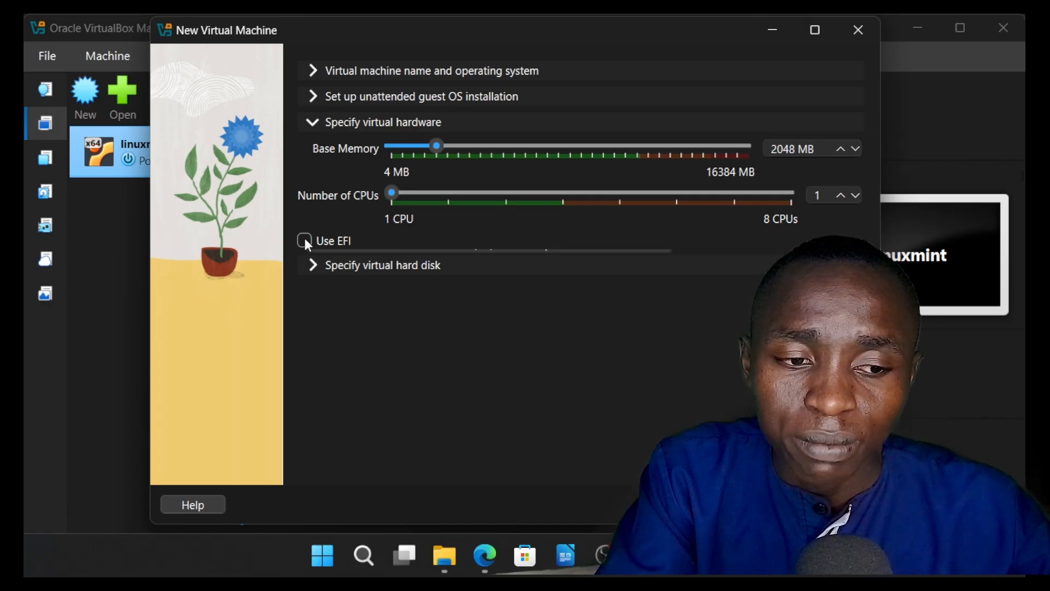
{"action": "left_click", "coordinate": [312, 264]}
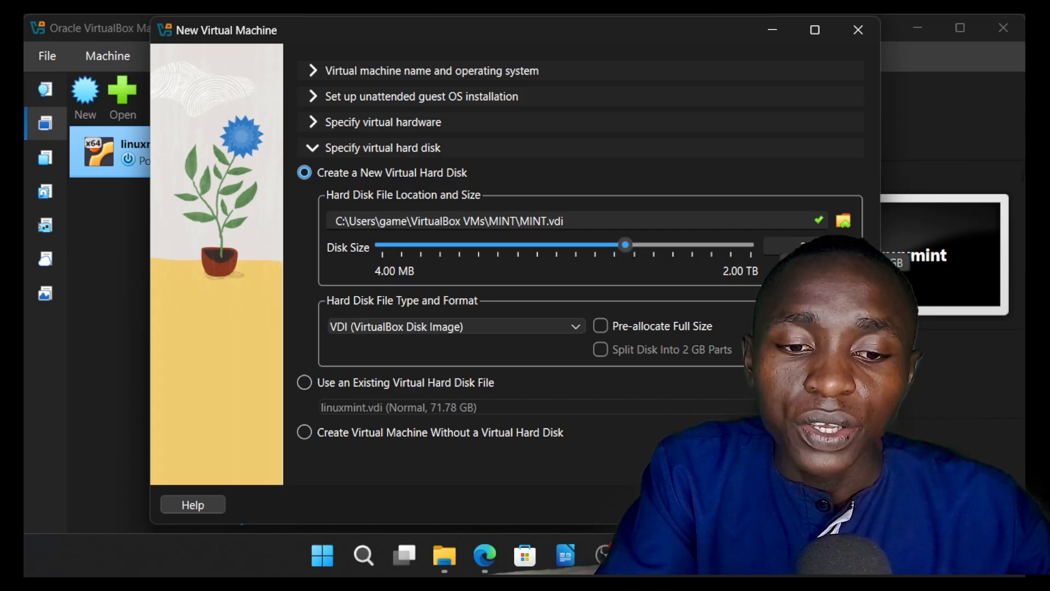
{"action": "left_click", "coordinate": [768, 504]}
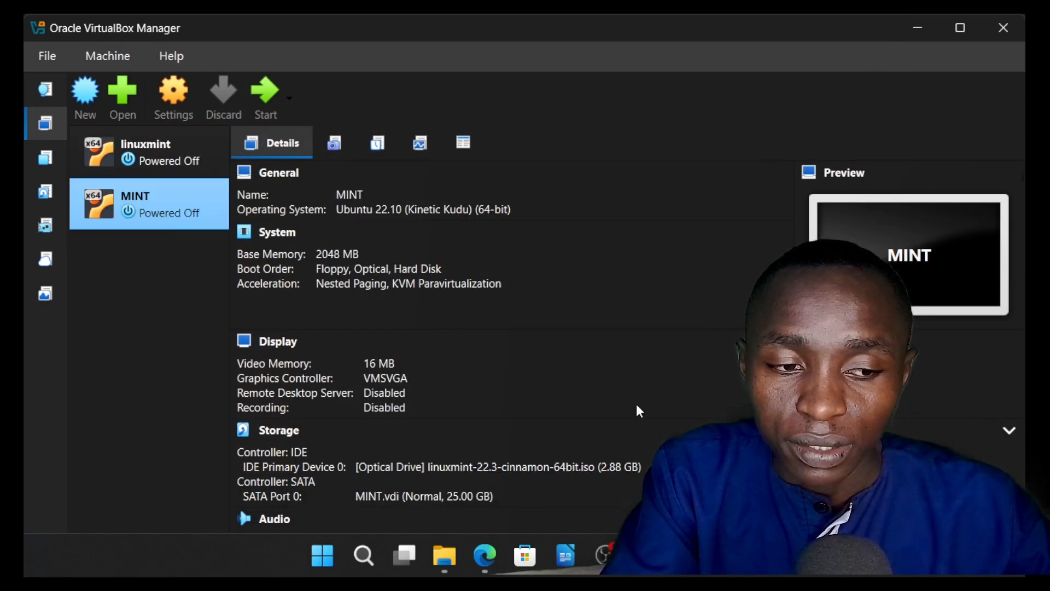
Step: Start the MINT virtual machine, maximize its window and dismiss all its notifications while Linux Mint boots
{"action": "left_click", "coordinate": [262, 99]}
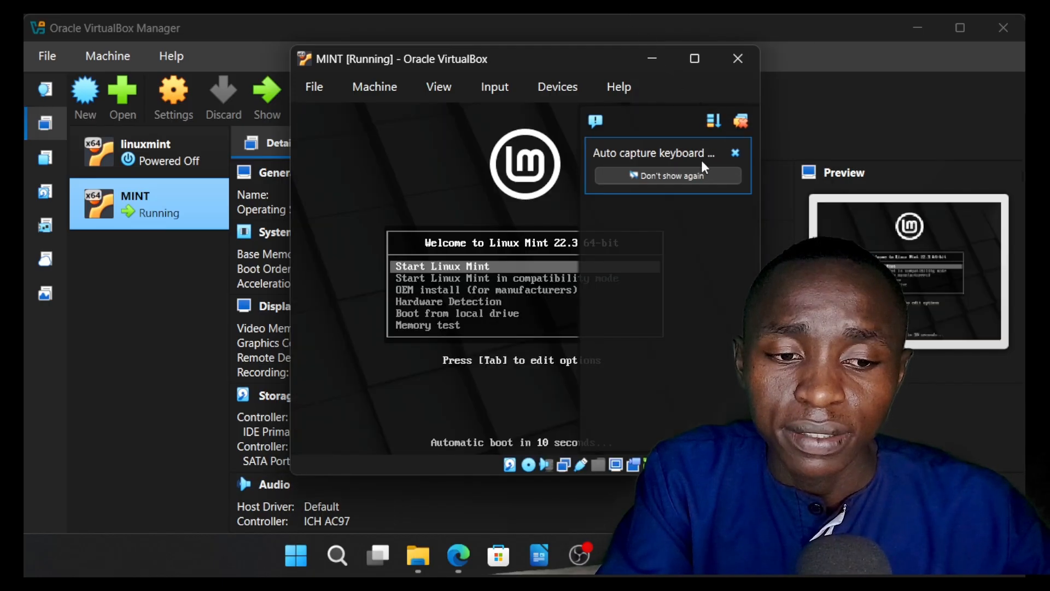
{"action": "left_click", "coordinate": [742, 121]}
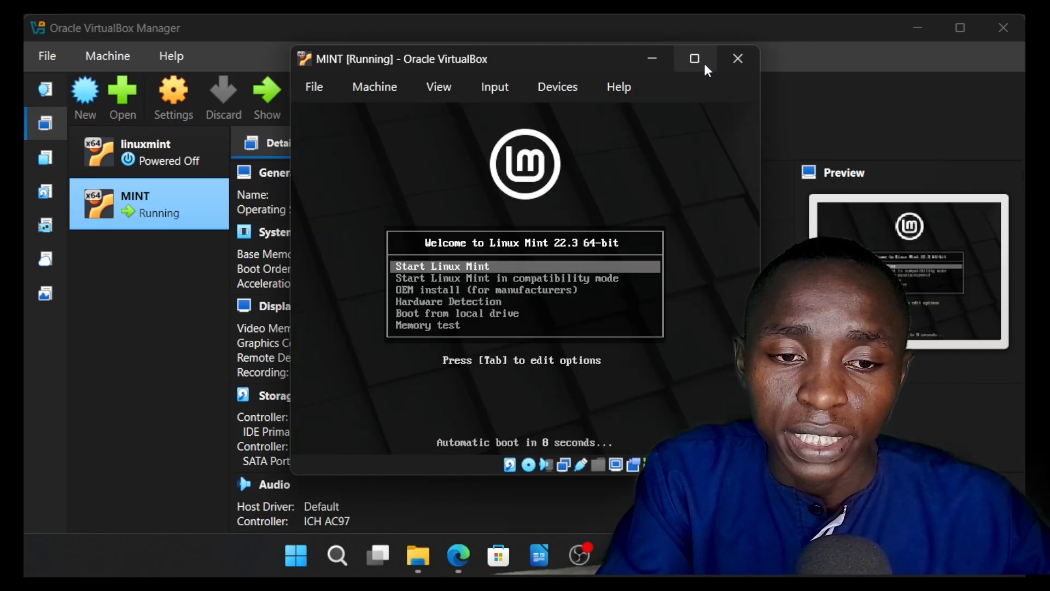
{"action": "left_click", "coordinate": [698, 60]}
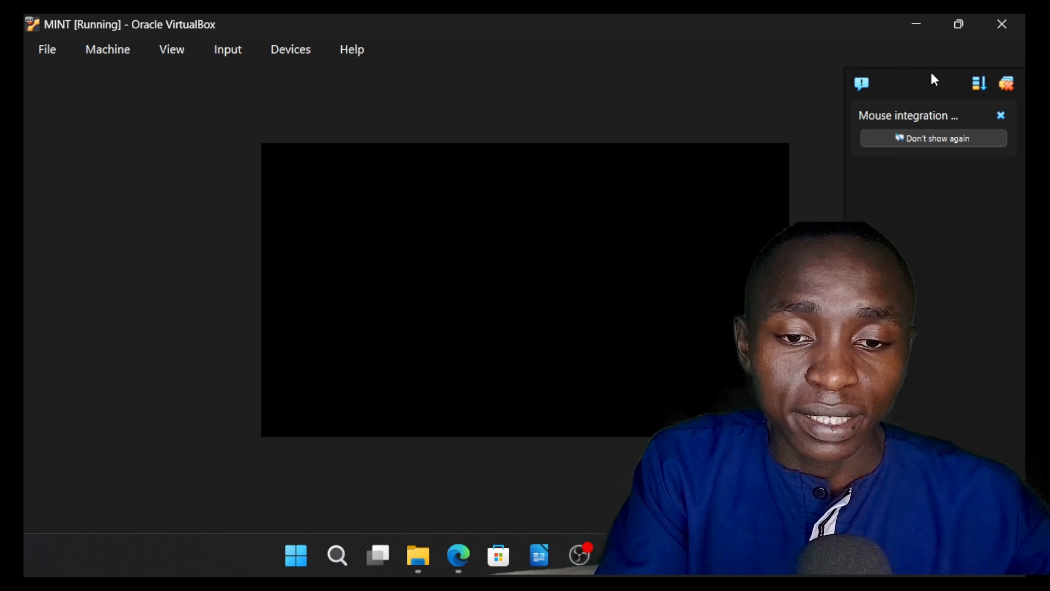
{"action": "left_click", "coordinate": [1007, 84]}
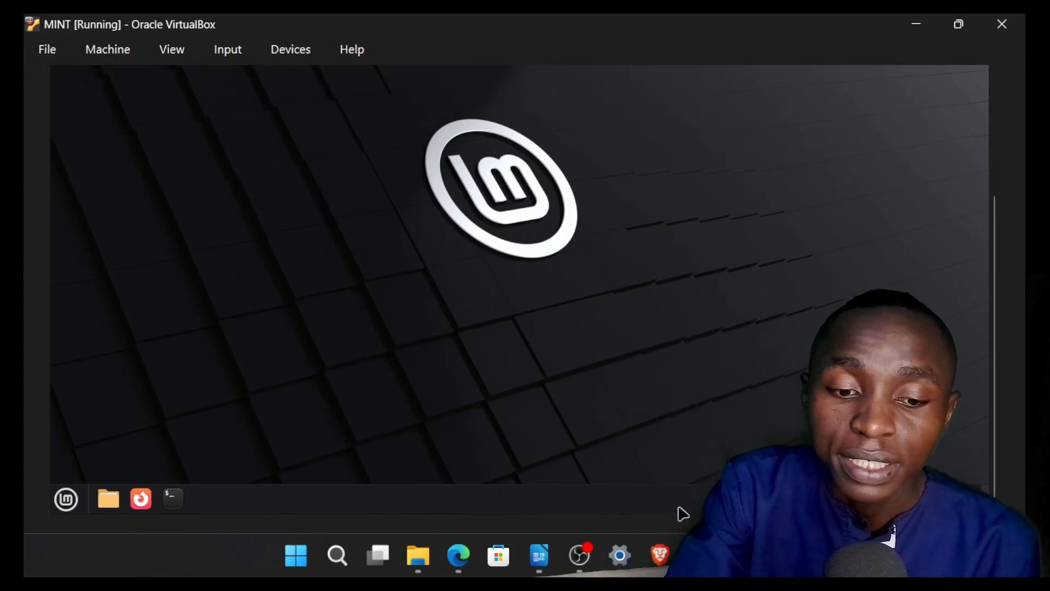
Step: Review the MINT machine's details in the VirtualBox Manager, then minimize it to return to the running machine
{"action": "left_click", "coordinate": [701, 555]}
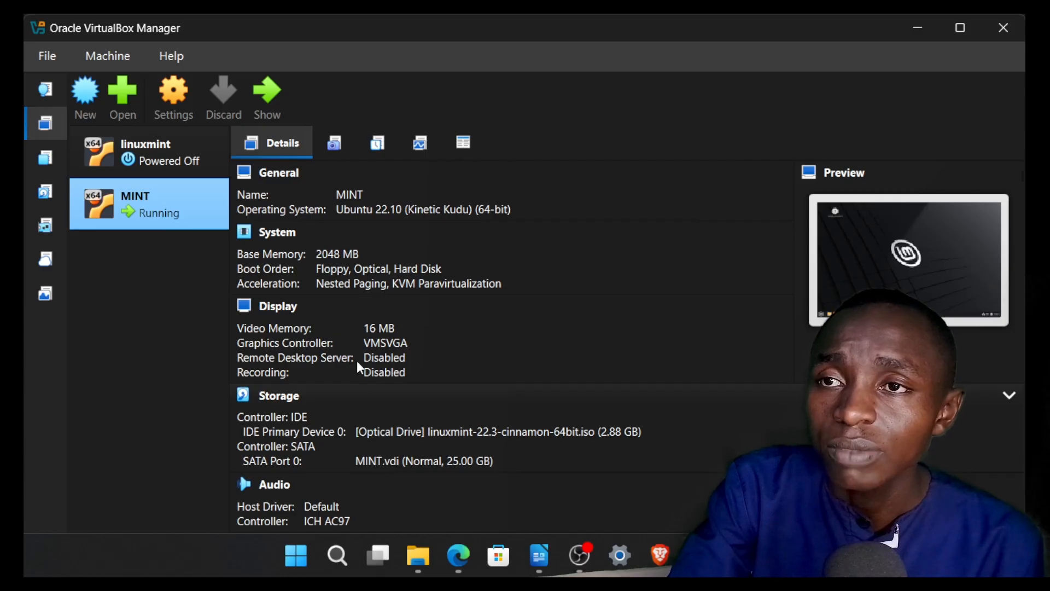
{"action": "left_click", "coordinate": [336, 257]}
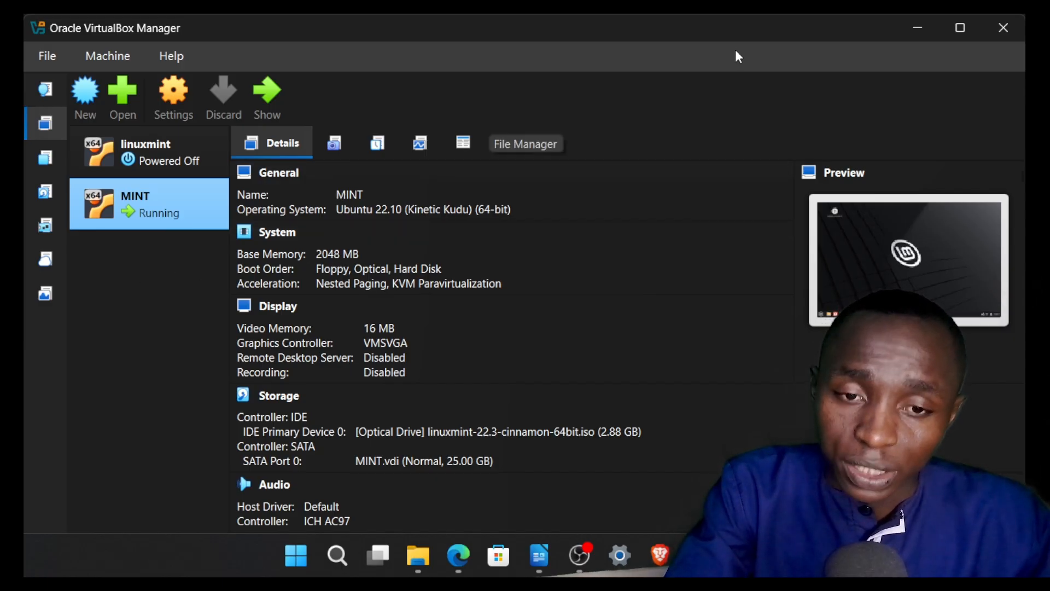
{"action": "left_click", "coordinate": [917, 26]}
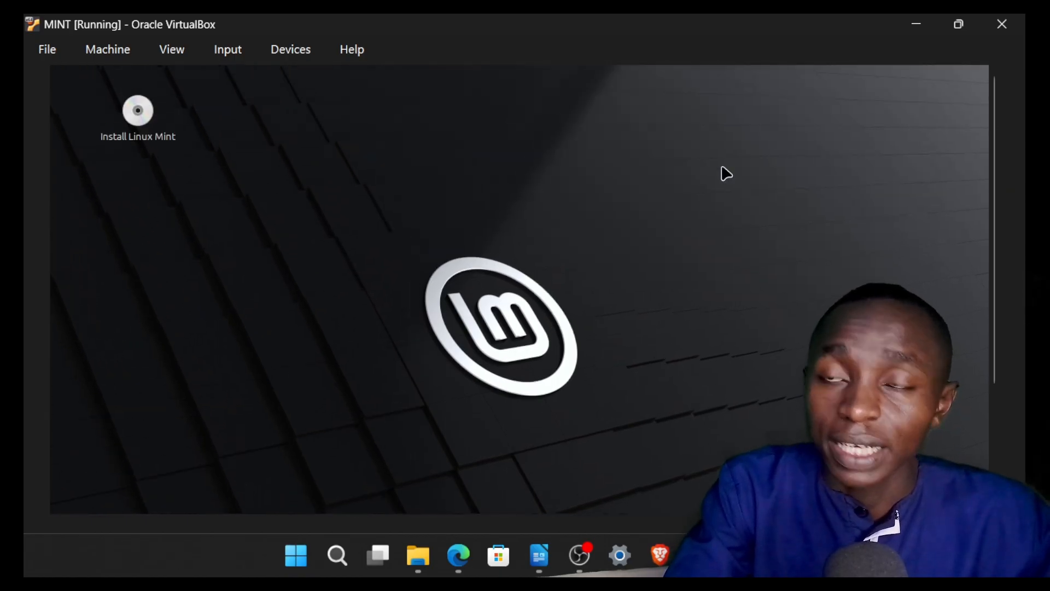
Step: Launch the Linux Mint installer from the desktop and accept English as the language and English (US) as the keyboard layout
{"action": "double_click", "coordinate": [144, 120]}
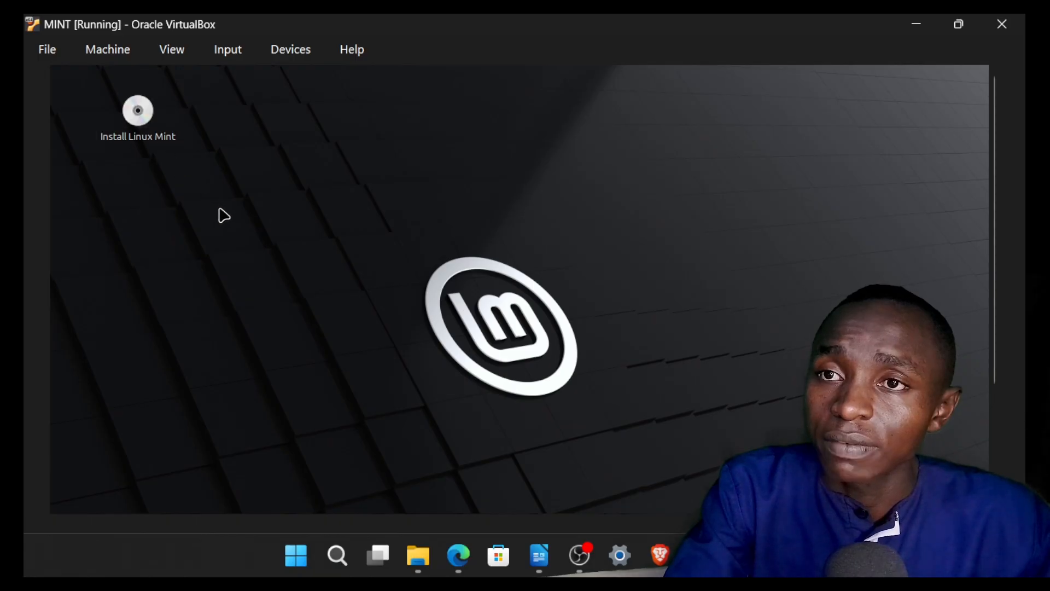
{"action": "double_click", "coordinate": [138, 111]}
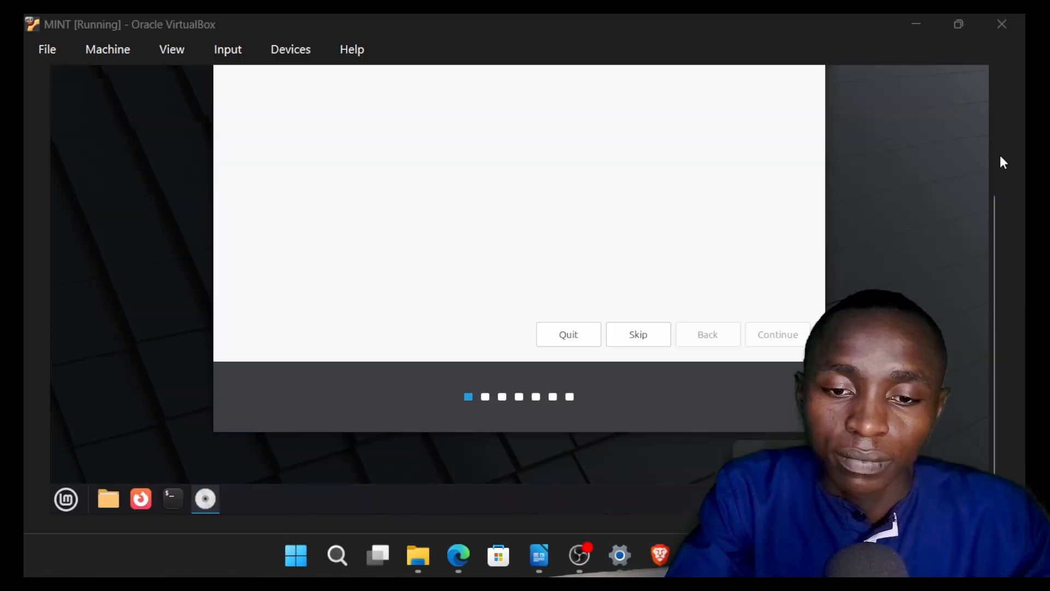
{"action": "left_click_drag", "start_coordinate": [994, 222], "coordinate": [984, 137]}
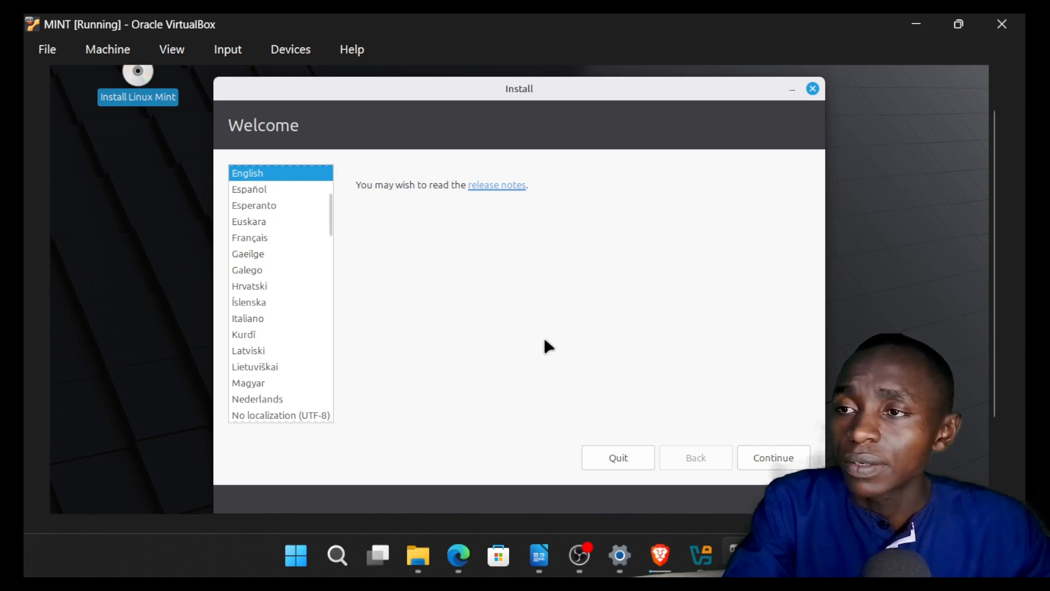
{"action": "left_click", "coordinate": [767, 462]}
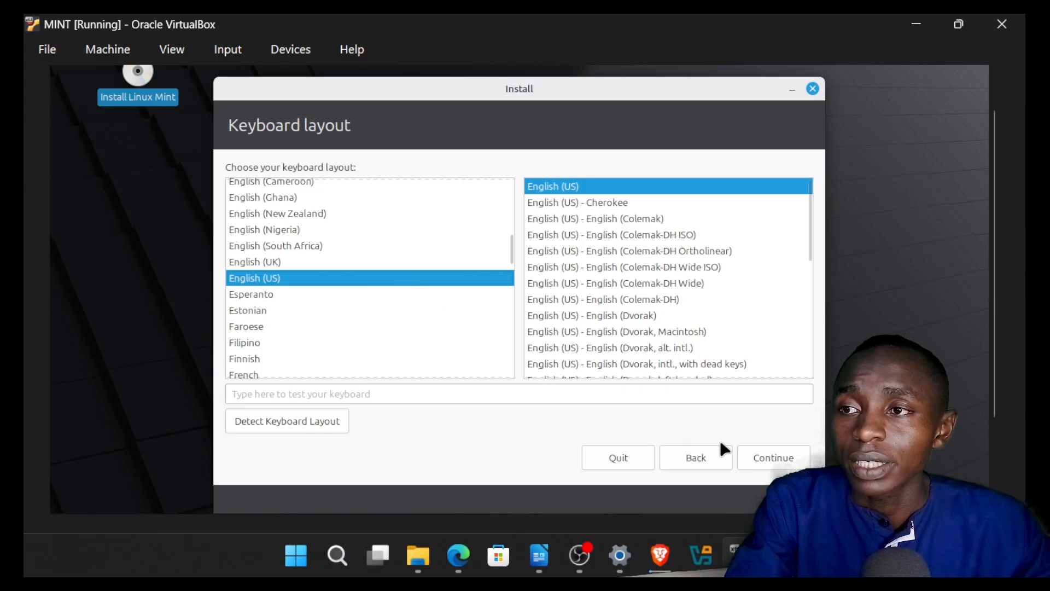
{"action": "left_click", "coordinate": [767, 454]}
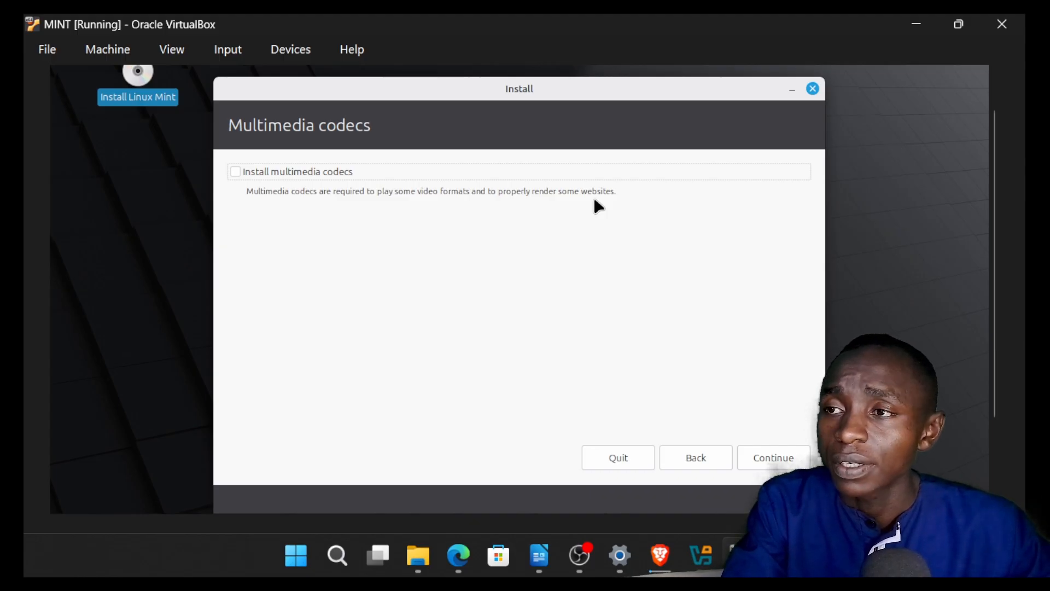
Step: Start installing Linux Mint without multimedia codecs, using the option to erase the disk, and accept Nairobi as the location
{"action": "left_click", "coordinate": [773, 456]}
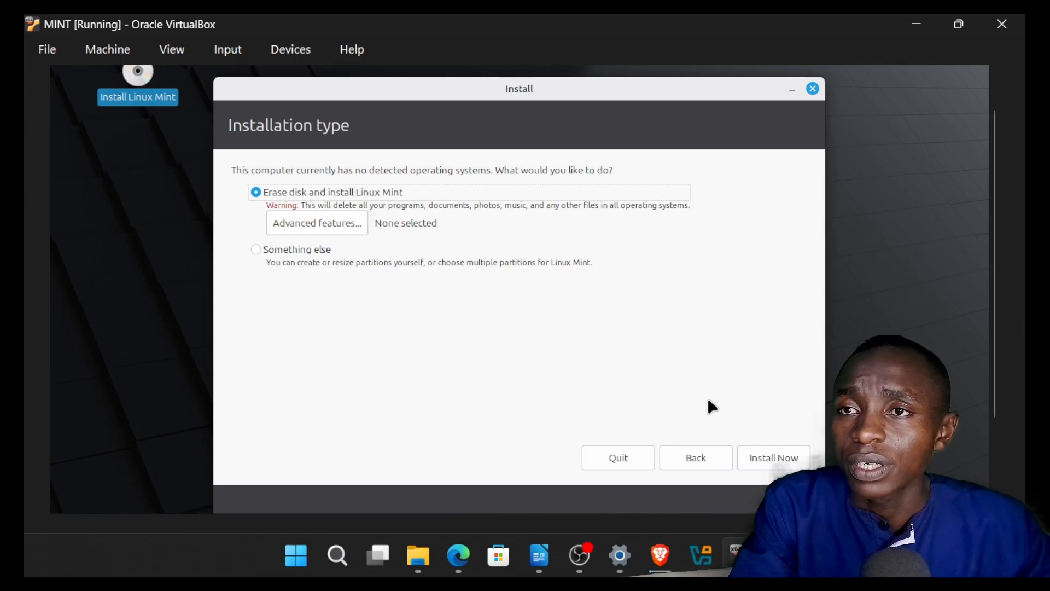
{"action": "left_click", "coordinate": [766, 456]}
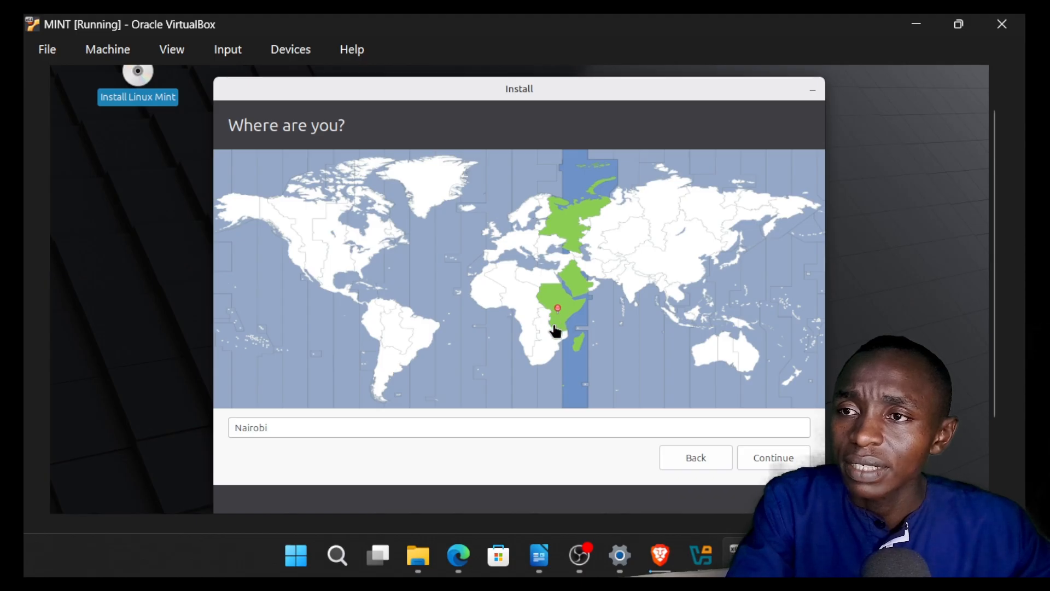
{"action": "left_click", "coordinate": [766, 458]}
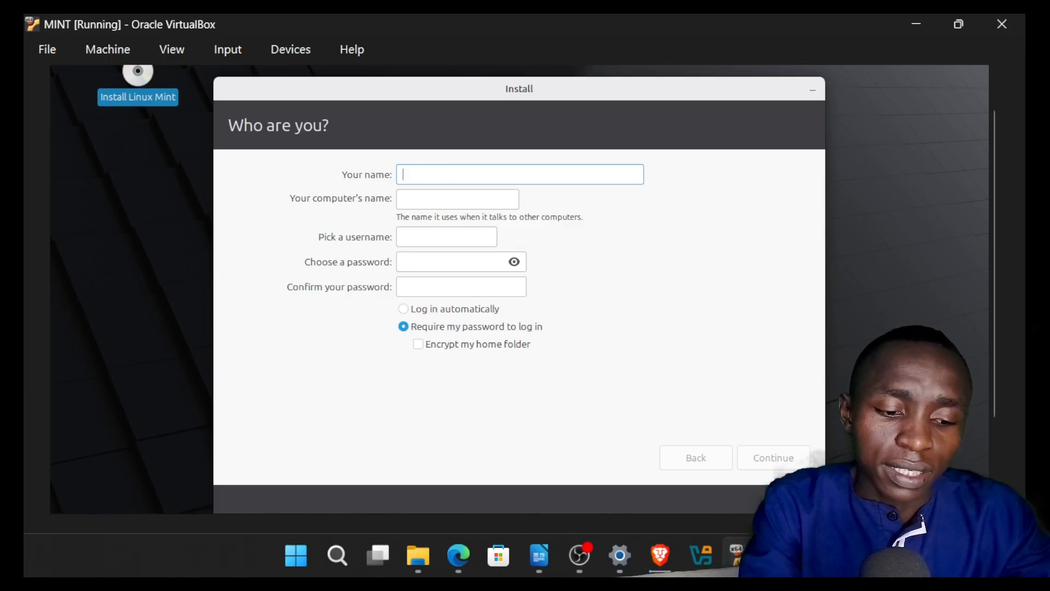
Step: Enter admin as the name of the new user account
{"action": "type", "text": "admini"}
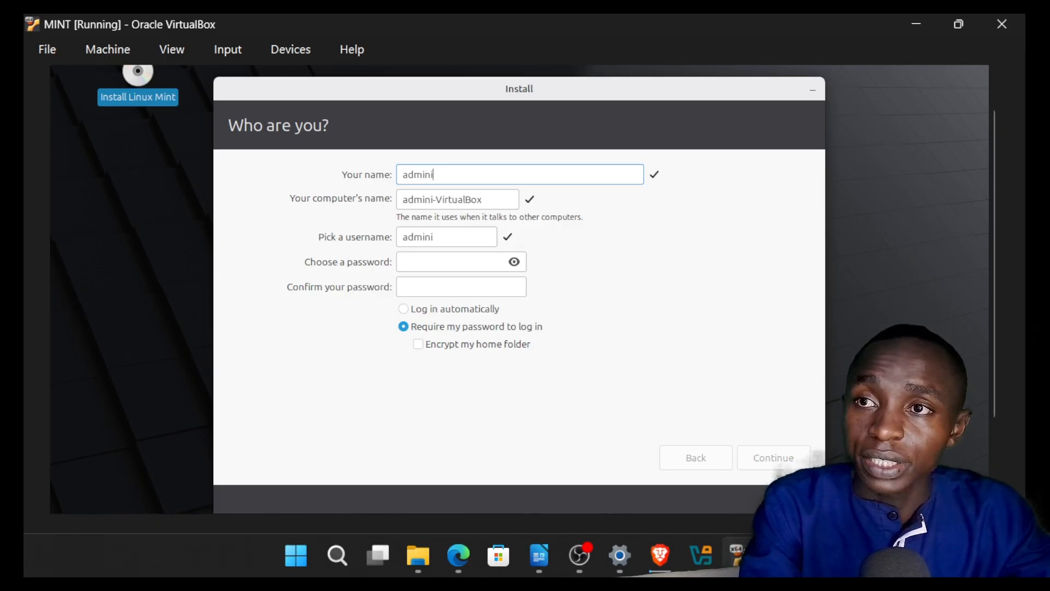
{"action": "type", "text": "starti"}
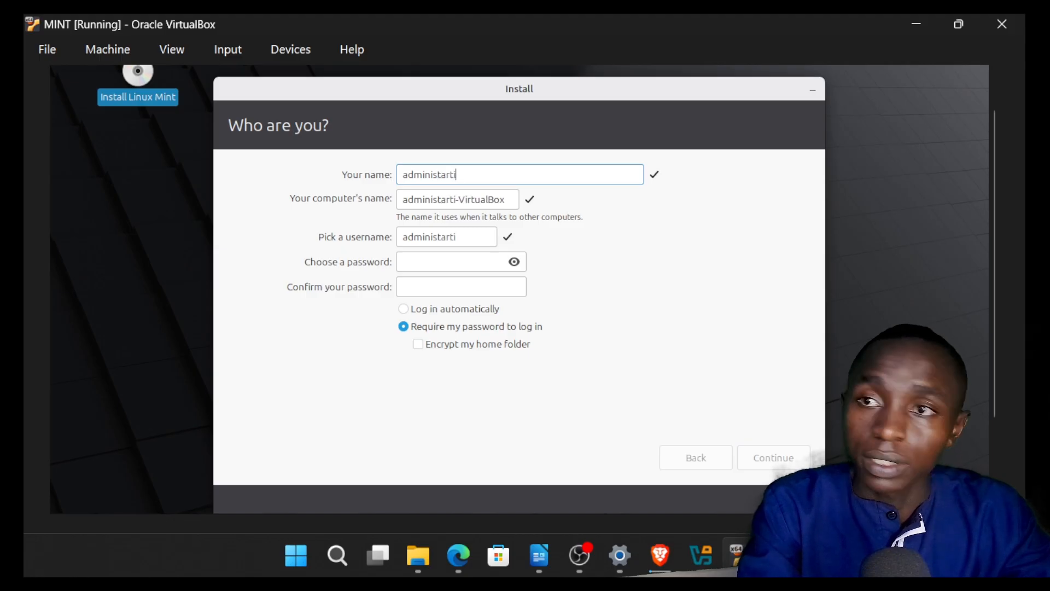
{"action": "type", "text": "on"}
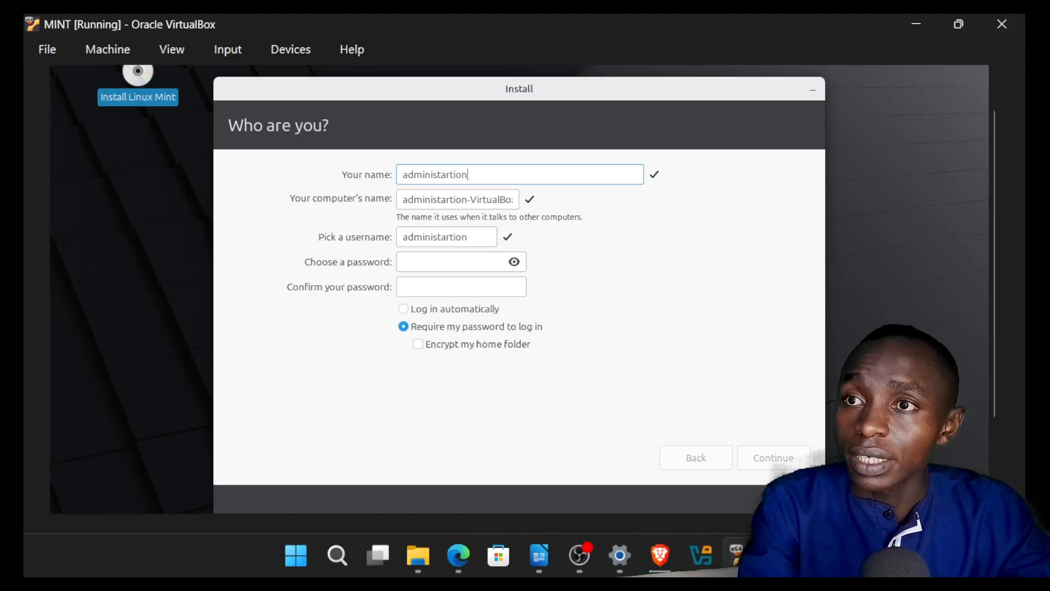
{"action": "key", "text": "BackSpace"}
{"action": "key", "text": "BackSpace"}
{"action": "key", "text": "BackSpace"}
{"action": "key", "text": "BackSpace"}
{"action": "key", "text": "BackSpace"}
{"action": "key", "text": "BackSpace"}
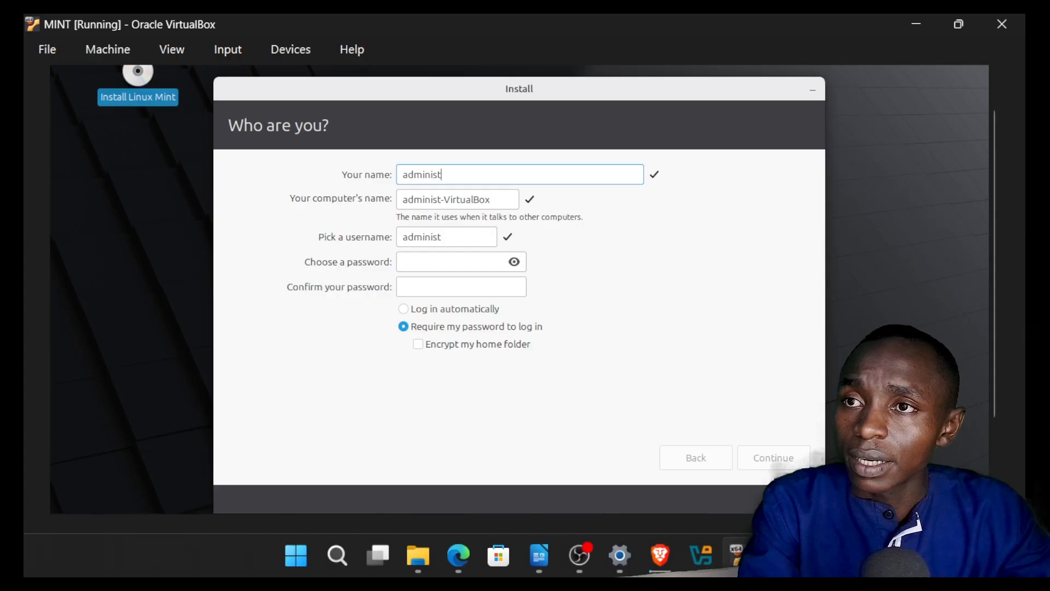
{"action": "type", "text": "ration"}
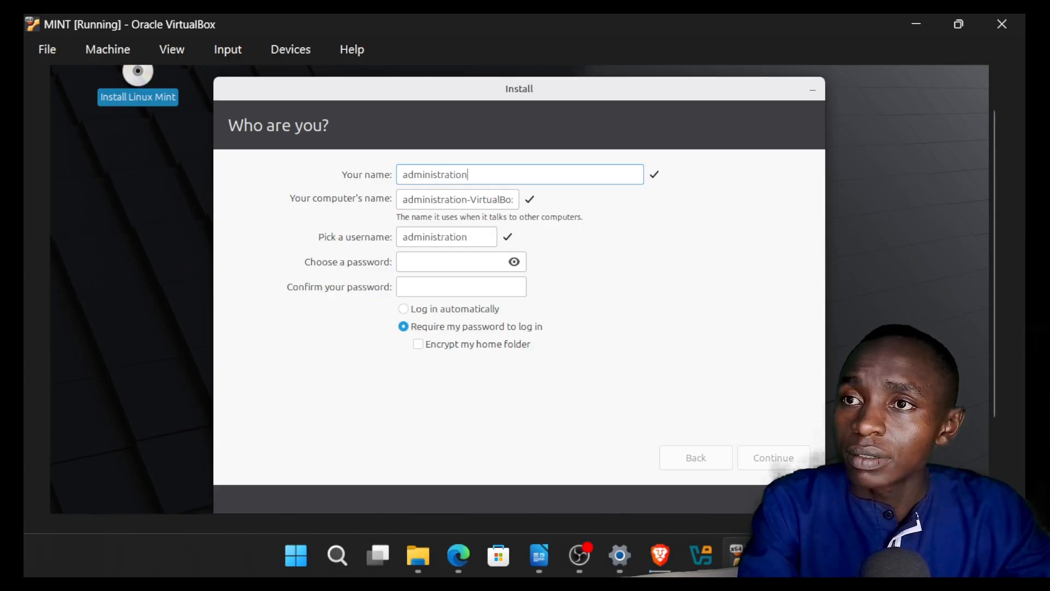
{"action": "key", "text": "BackSpace"}
{"action": "key", "text": "BackSpace"}
{"action": "key", "text": "BackSpace"}
{"action": "key", "text": "BackSpace"}
{"action": "key", "text": "BackSpace"}
{"action": "key", "text": "BackSpace"}
{"action": "key", "text": "BackSpace"}
{"action": "key", "text": "BackSpace"}
{"action": "key", "text": "BackSpace"}
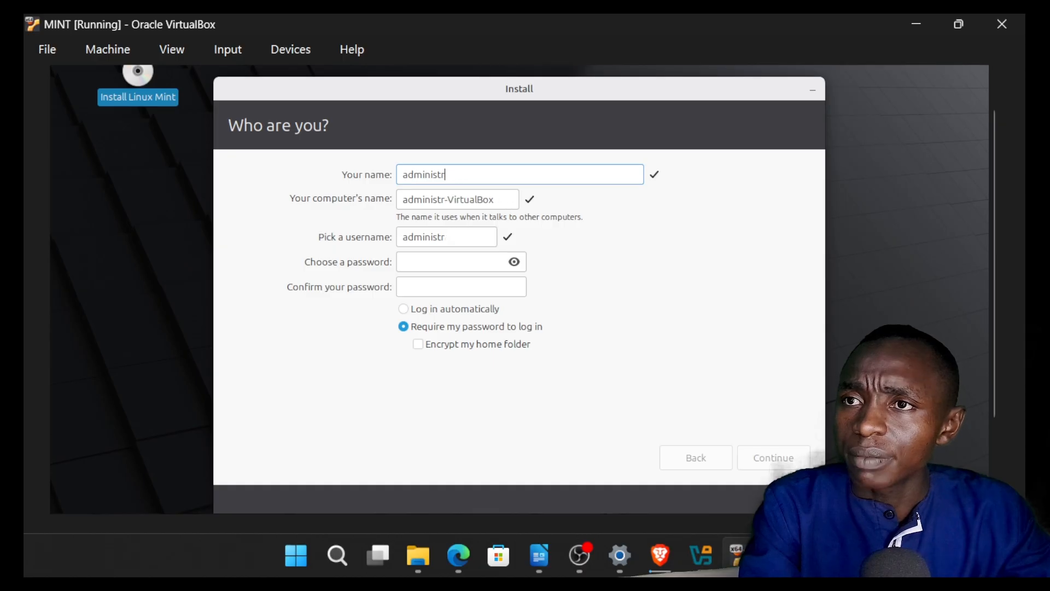
{"action": "key", "text": "BackSpace"}
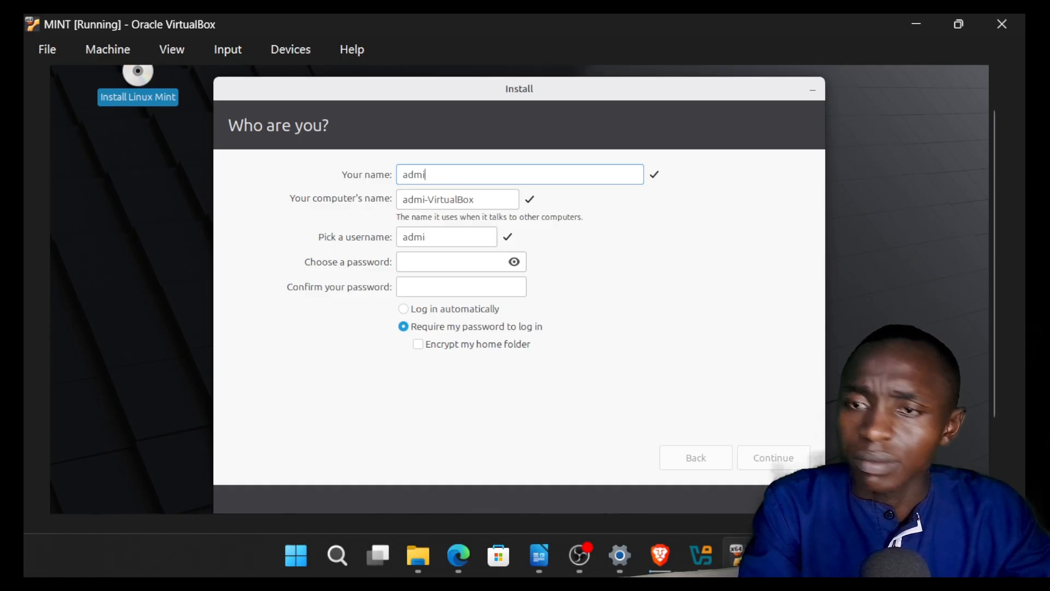
{"action": "type", "text": "n"}
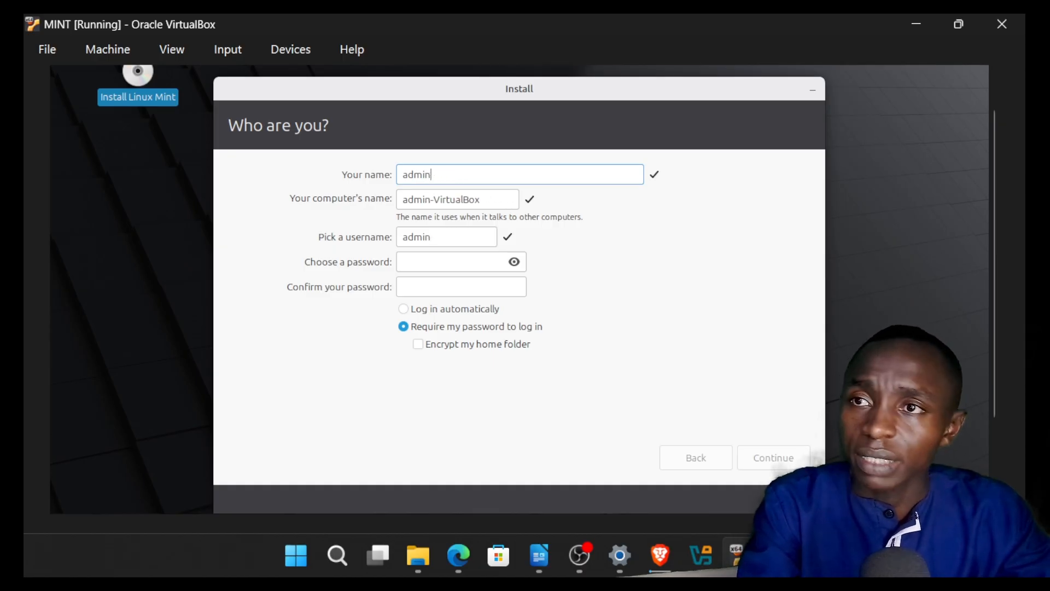
Step: Change the computer's name to admin-lab
{"action": "left_click", "coordinate": [491, 198]}
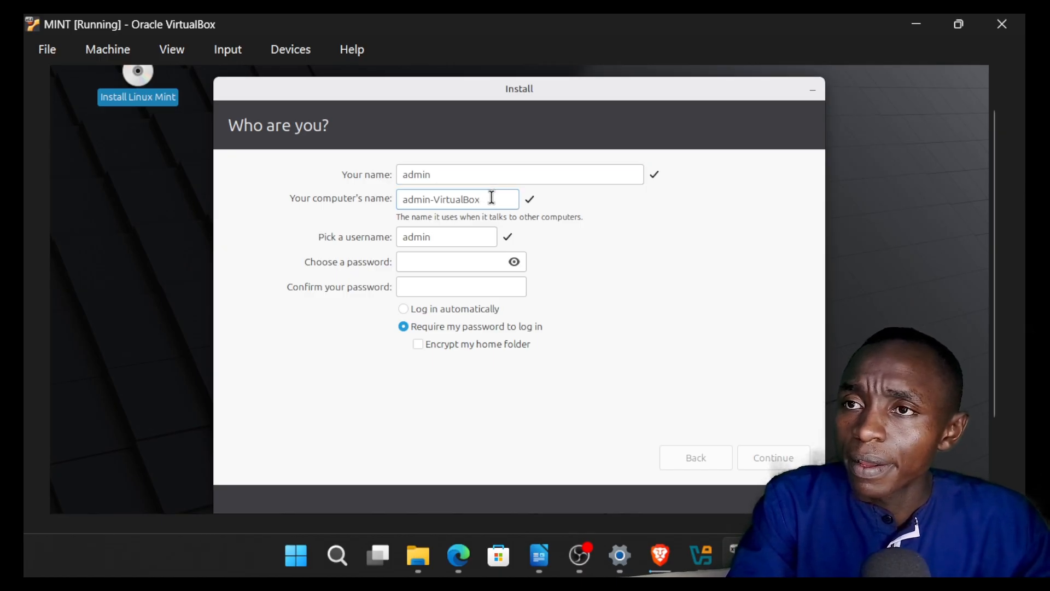
{"action": "key", "text": "BackSpace"}
{"action": "key", "text": "BackSpace"}
{"action": "key", "text": "BackSpace"}
{"action": "key", "text": "BackSpace"}
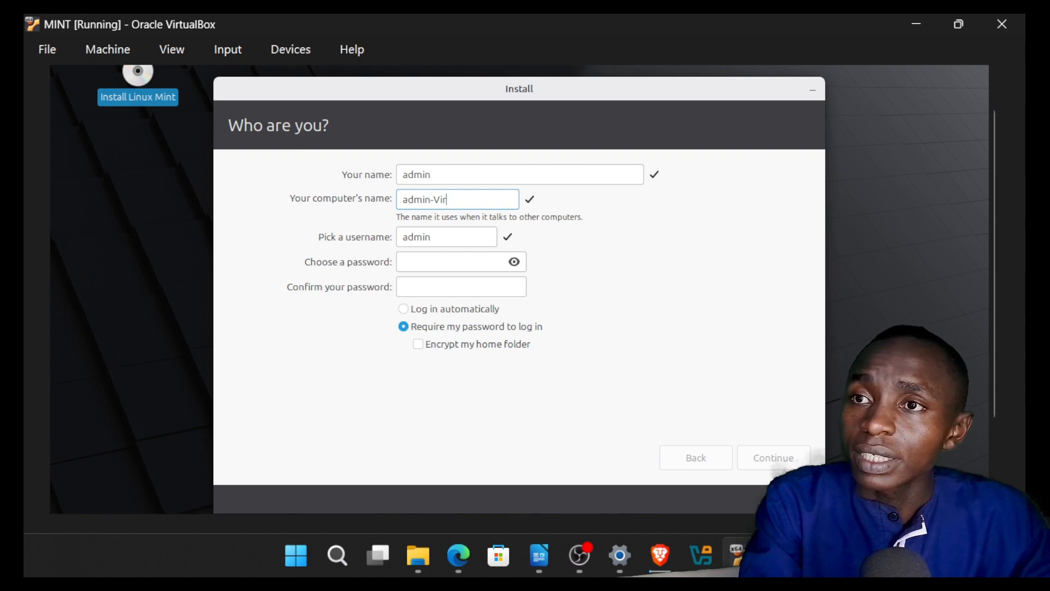
{"action": "key", "text": "BackSpace"}
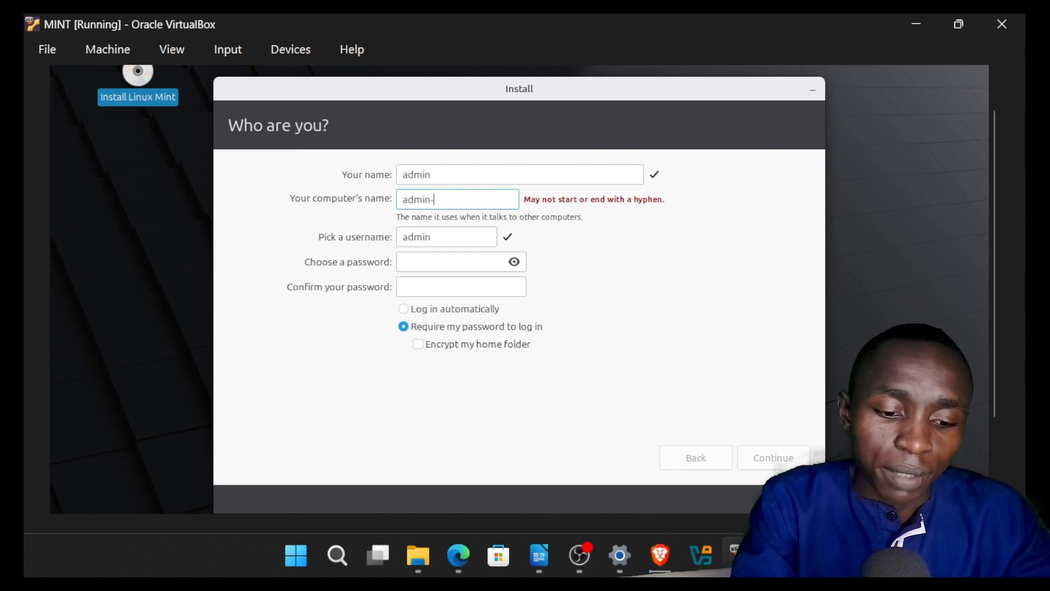
{"action": "type", "text": "lab"}
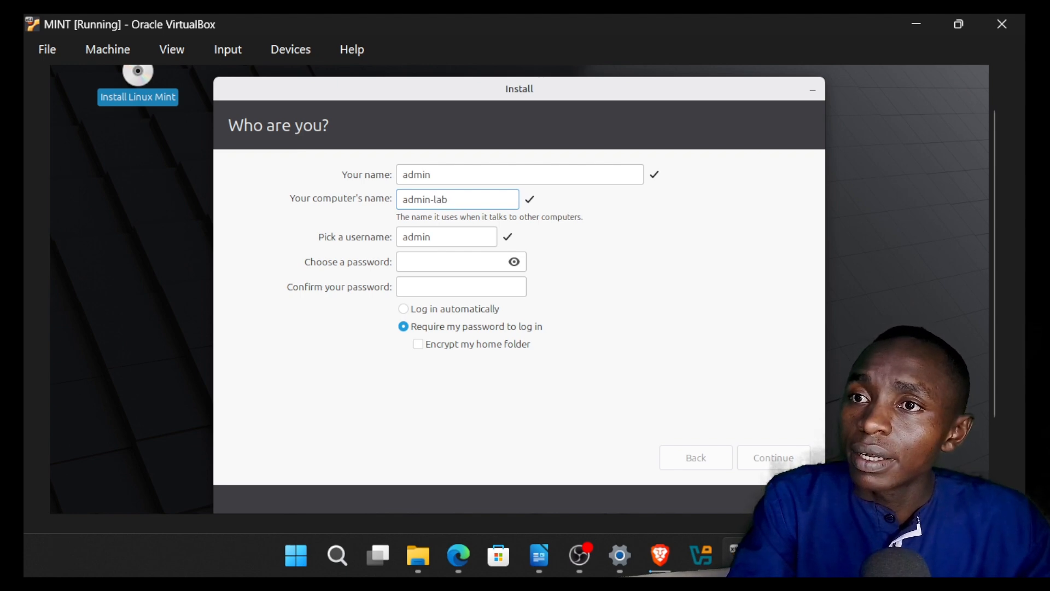
Step: Enter and confirm the account password, keep the password required for login, and submit the account details
{"action": "left_click", "coordinate": [475, 263]}
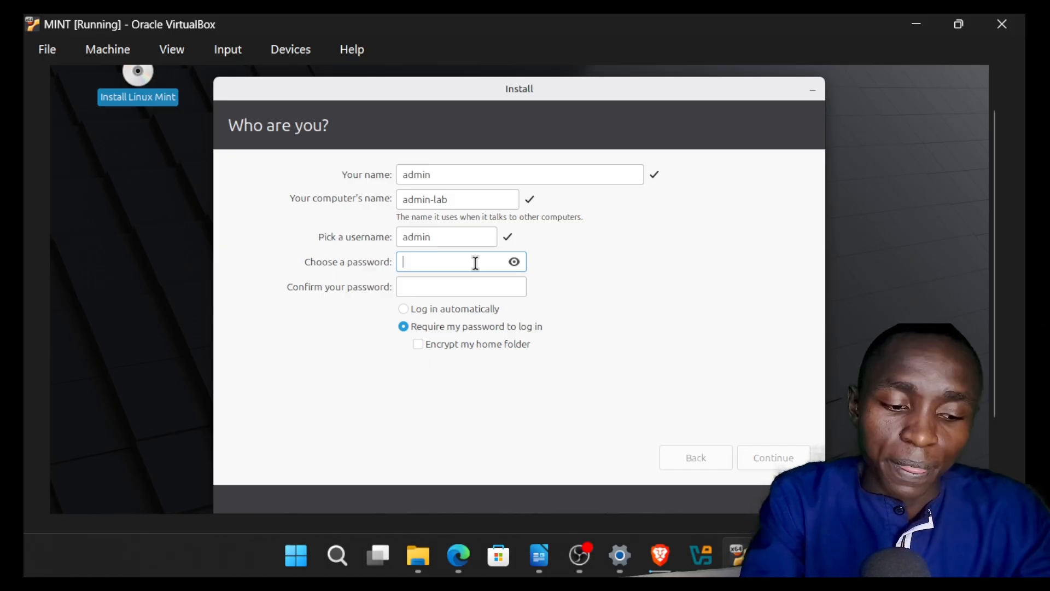
{"action": "type", "text": "••••••••"}
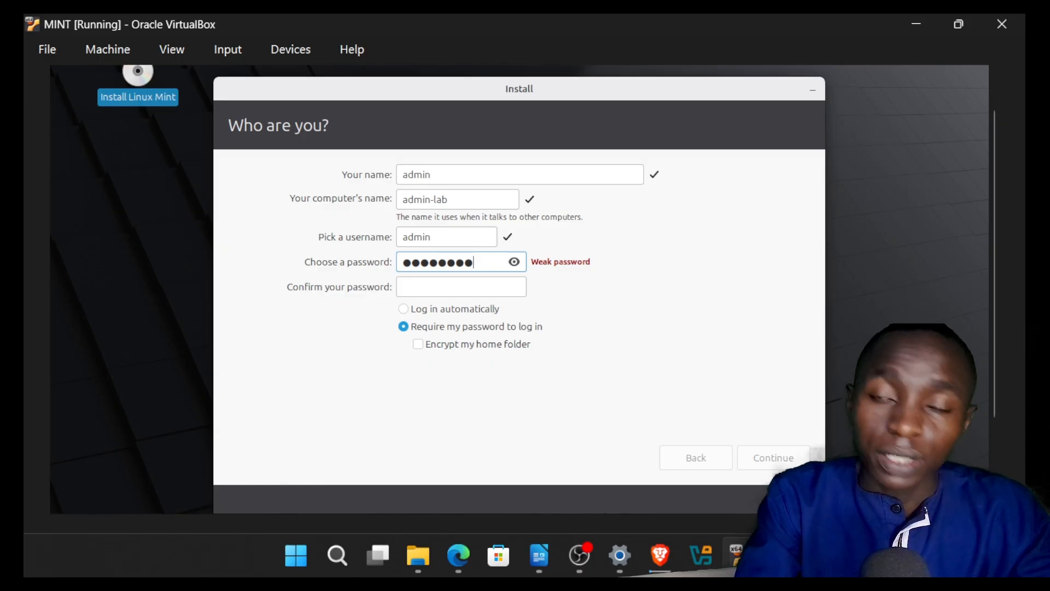
{"action": "left_click", "coordinate": [436, 285]}
{"action": "type", "text": "•••"}
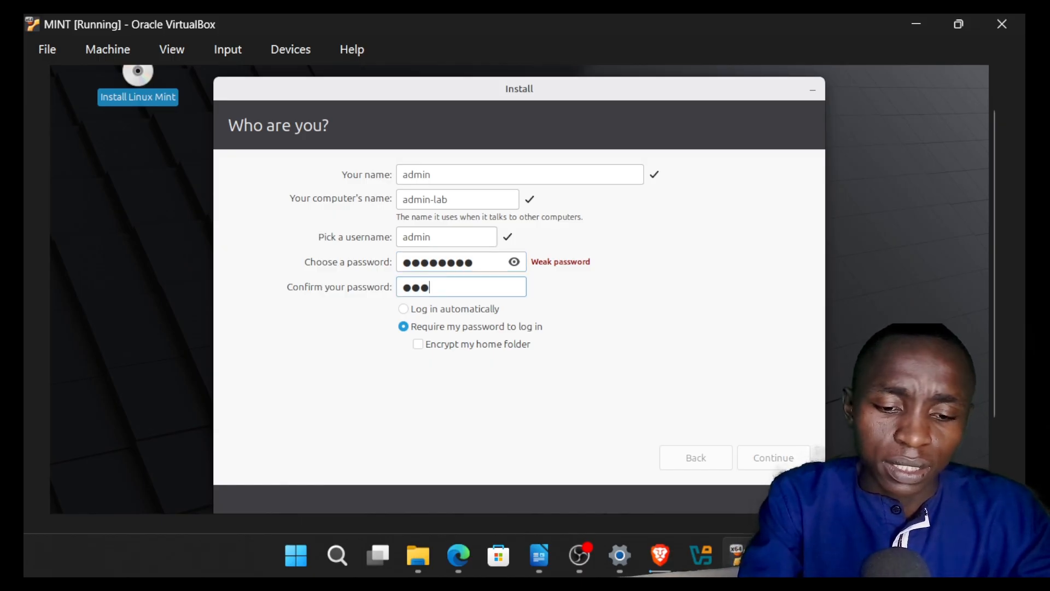
{"action": "key", "text": "BackSpace"}
{"action": "key", "text": "BackSpace"}
{"action": "key", "text": "BackSpace"}
{"action": "type", "text": "•"}
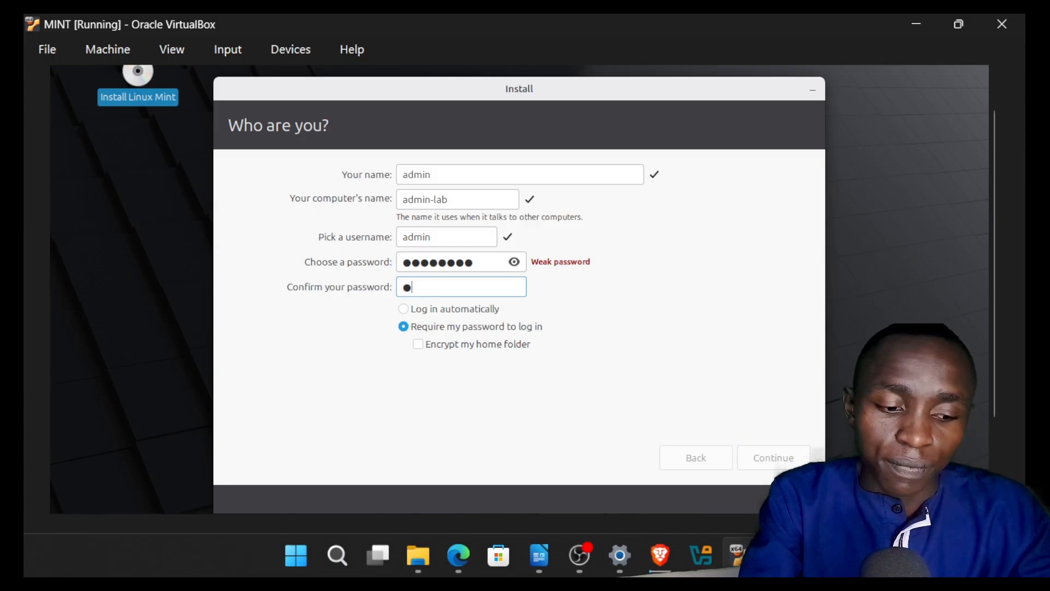
{"action": "type", "text": "•••••••"}
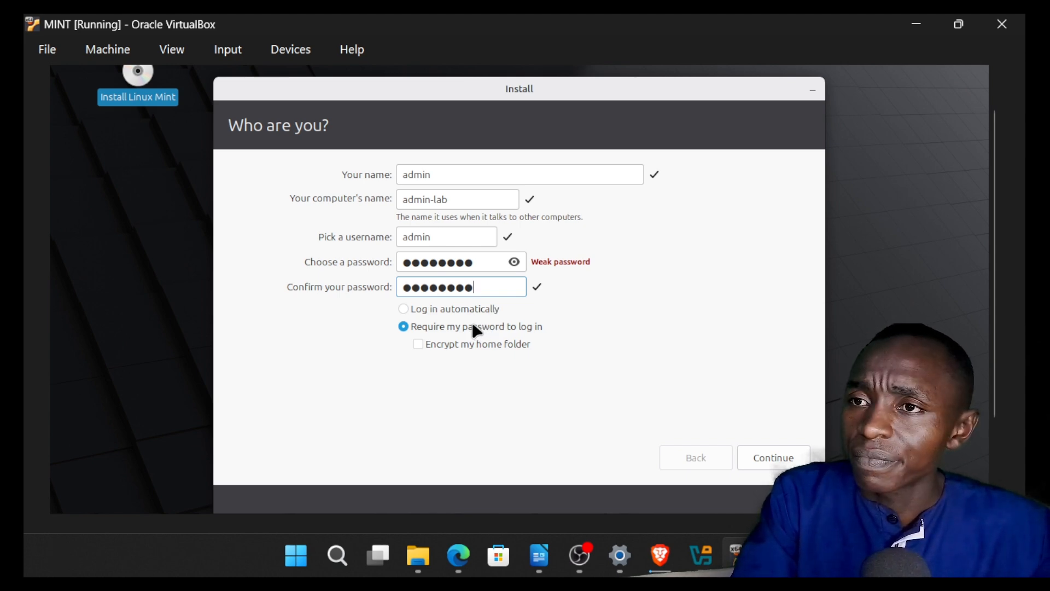
{"action": "left_click", "coordinate": [759, 451]}
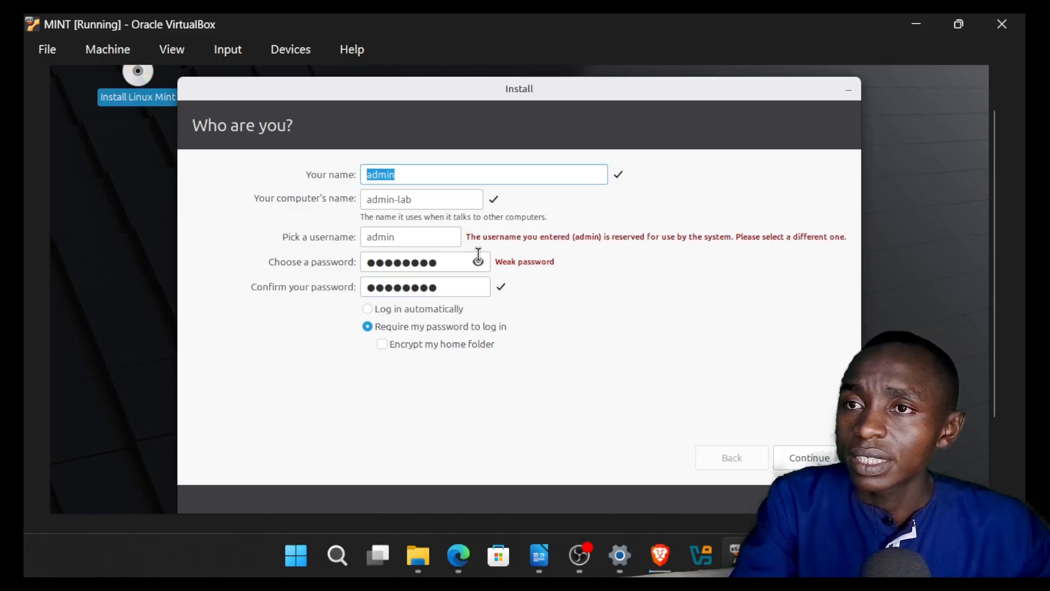
Step: Change the account's name and username to admin1 and continue the installation
{"action": "left_click", "coordinate": [417, 236]}
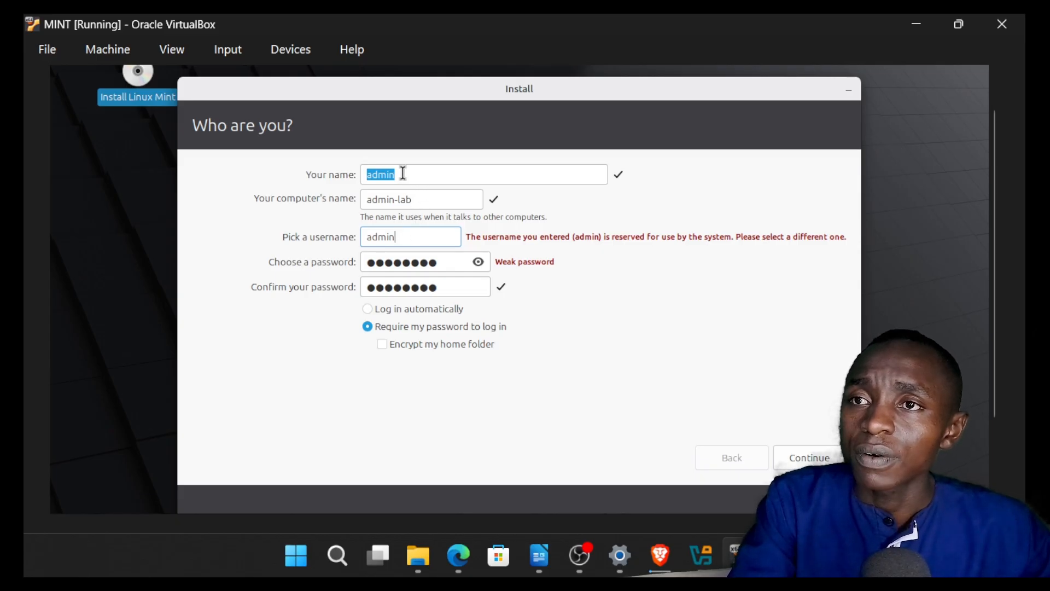
{"action": "type", "text": "admin1"}
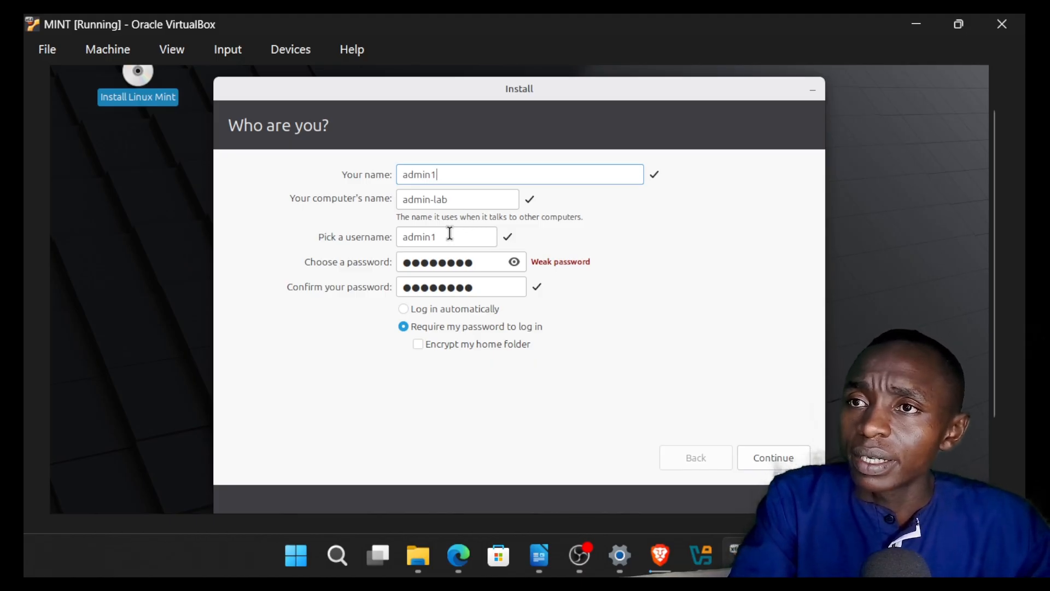
{"action": "left_click", "coordinate": [771, 465]}
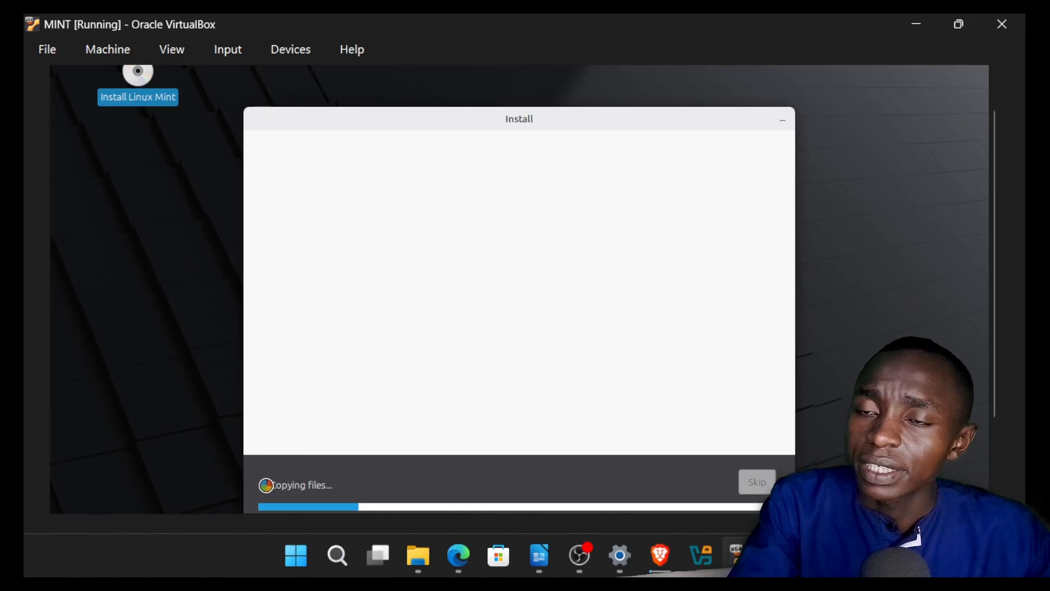
Step: Expand the installer's detailed output to examine the file copying progress, then collapse it
{"action": "left_click", "coordinate": [266, 485]}
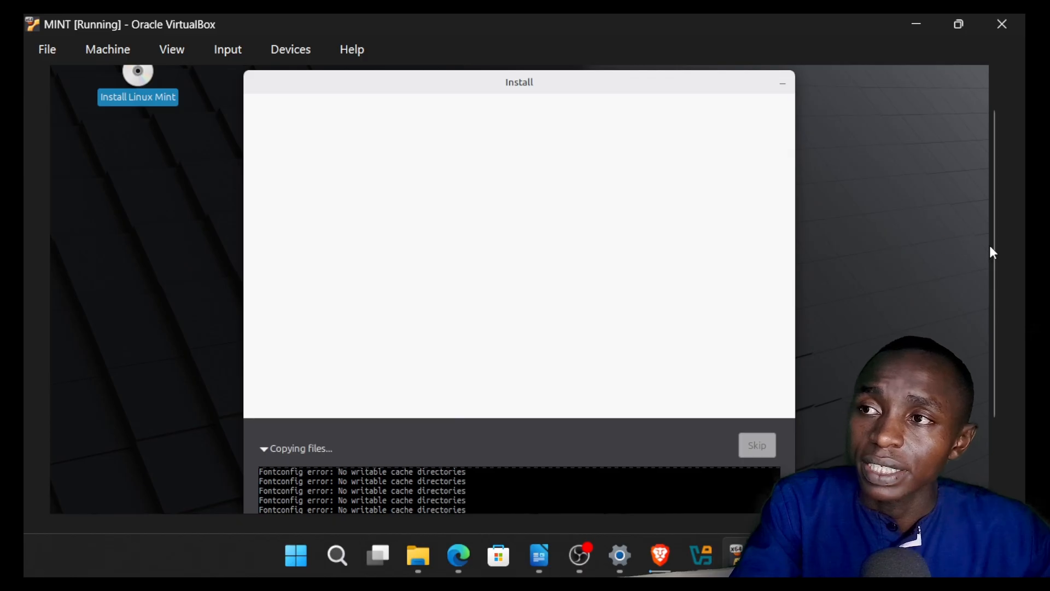
{"action": "left_click_drag", "start_coordinate": [997, 254], "coordinate": [997, 279]}
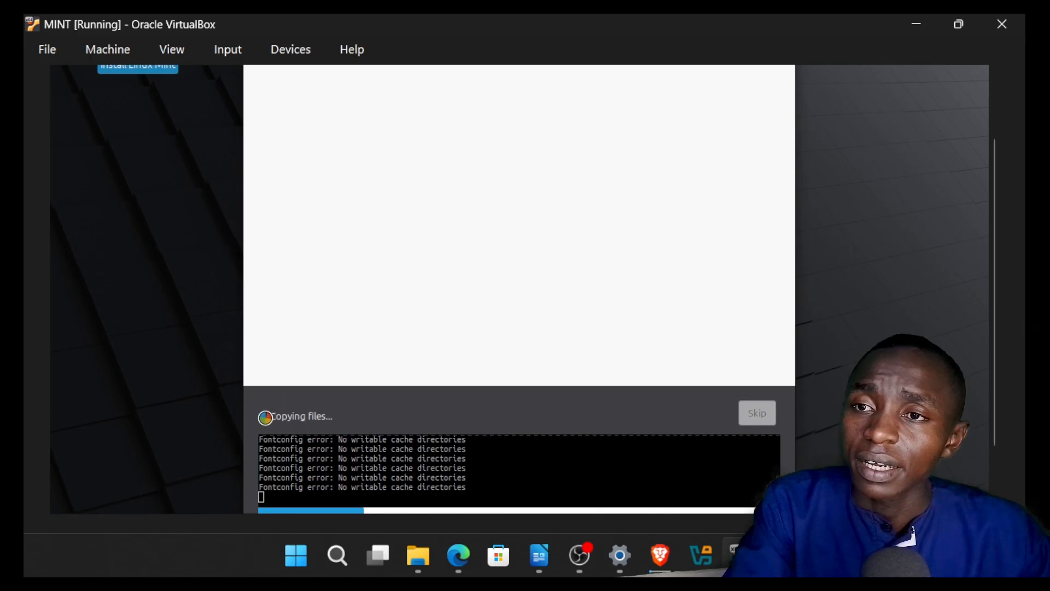
{"action": "left_click", "coordinate": [264, 416]}
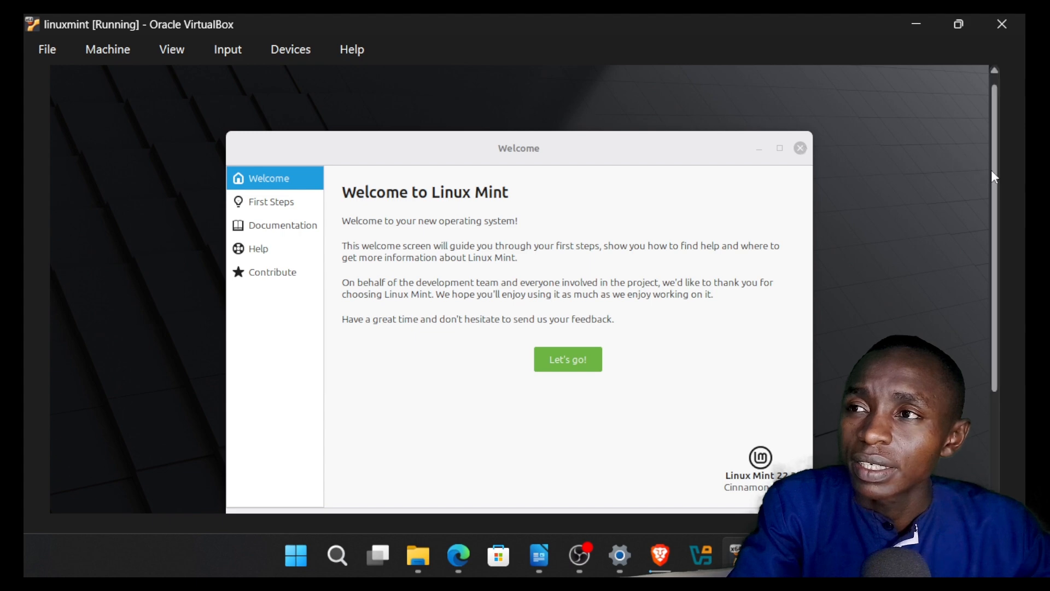
Step: Open a terminal on the desktop of the running linuxmint machine
{"action": "left_click_drag", "start_coordinate": [993, 172], "coordinate": [994, 285]}
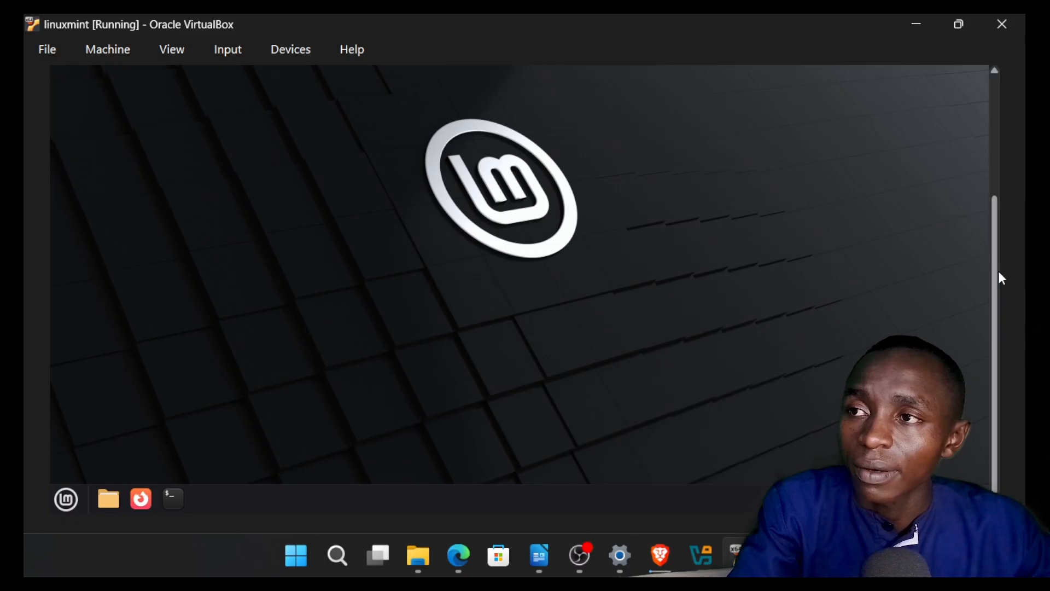
{"action": "left_click_drag", "start_coordinate": [999, 272], "coordinate": [992, 349]}
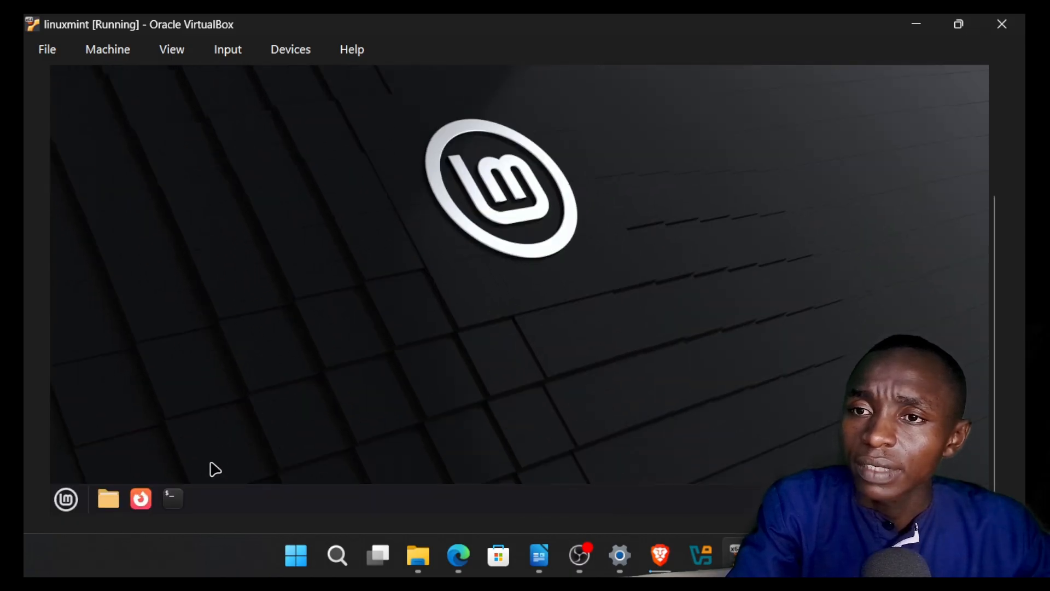
{"action": "left_click", "coordinate": [174, 495]}
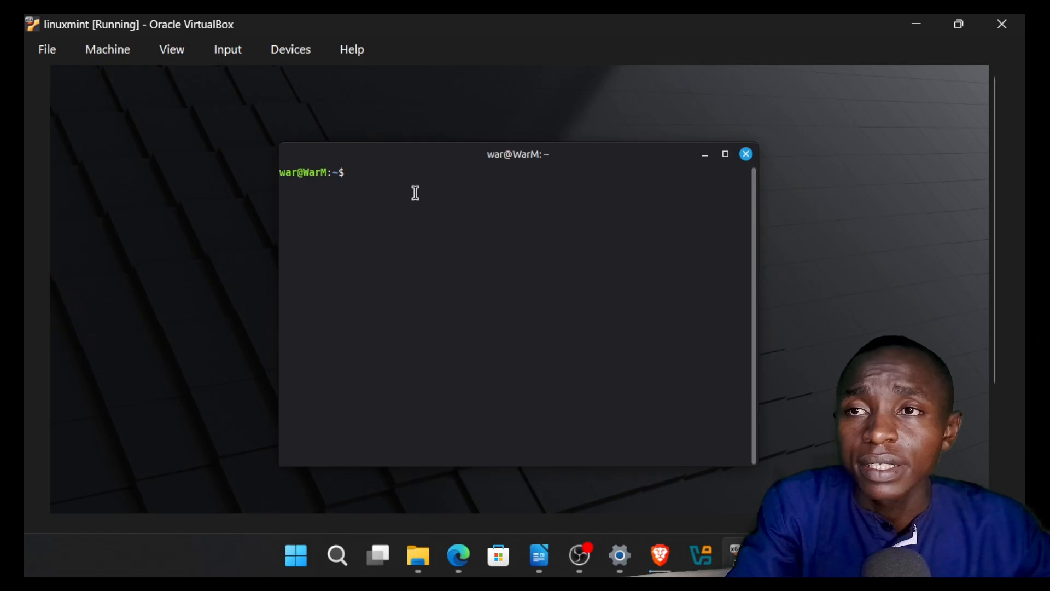
Step: Enlarge the terminal's text by three zoom levels, clear stray characters from the prompt, and reposition the terminal window near the desktop's upper-left corner
{"action": "left_click_drag", "start_coordinate": [530, 159], "coordinate": [391, 143]}
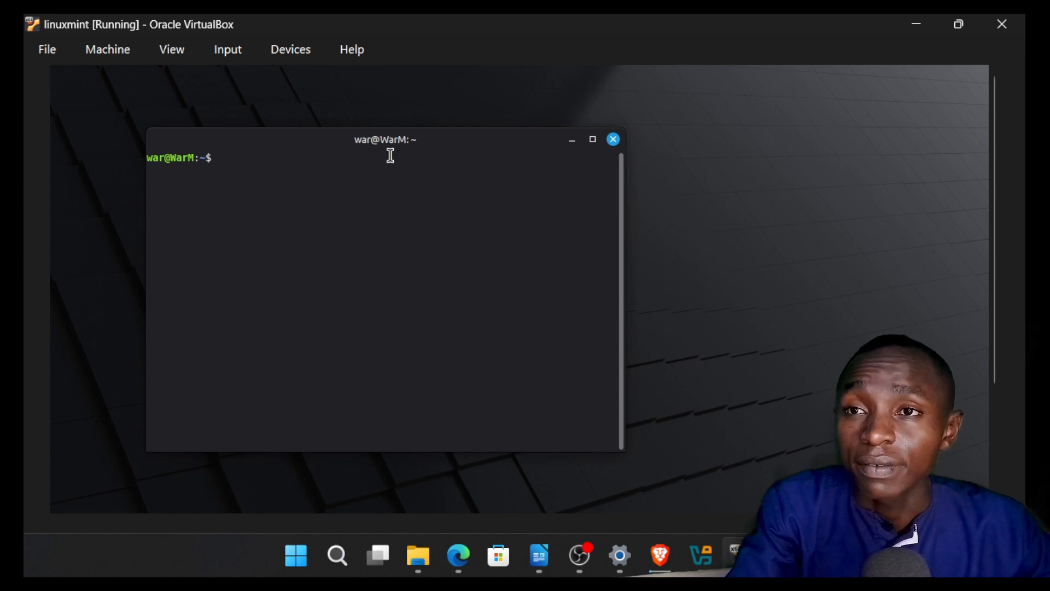
{"action": "left_click_drag", "start_coordinate": [333, 141], "coordinate": [414, 148]}
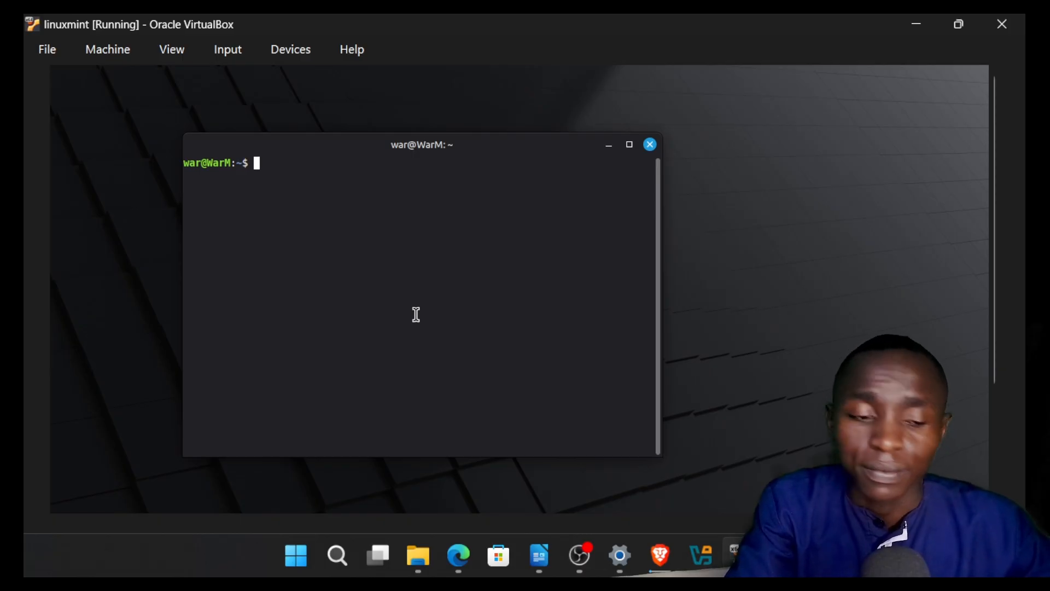
{"action": "key", "text": "ctrl+plus"}
{"action": "type", "text": "+="}
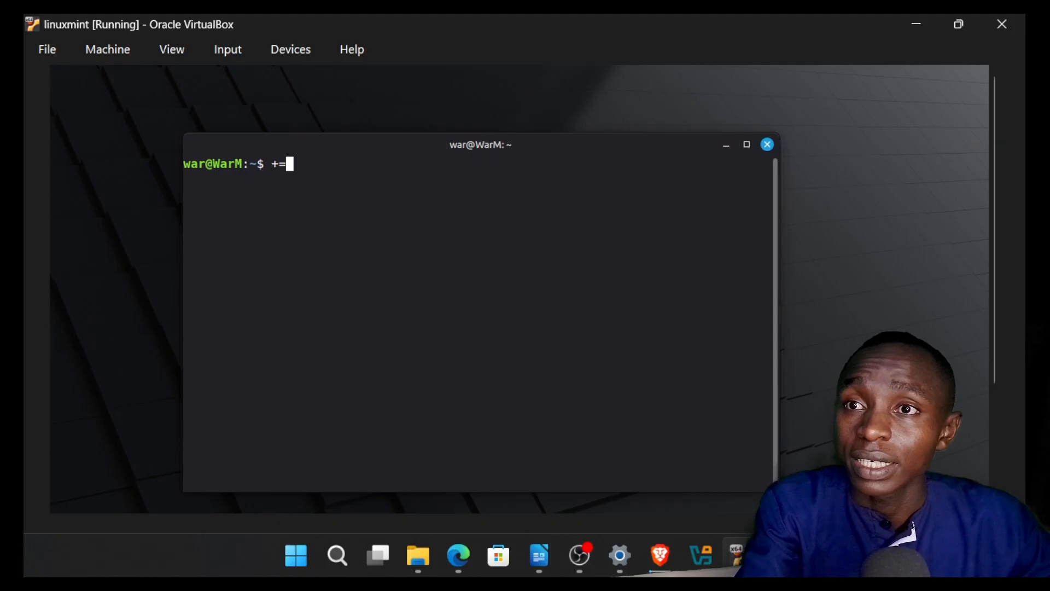
{"action": "key", "text": "ctrl+plus"}
{"action": "type", "text": "="}
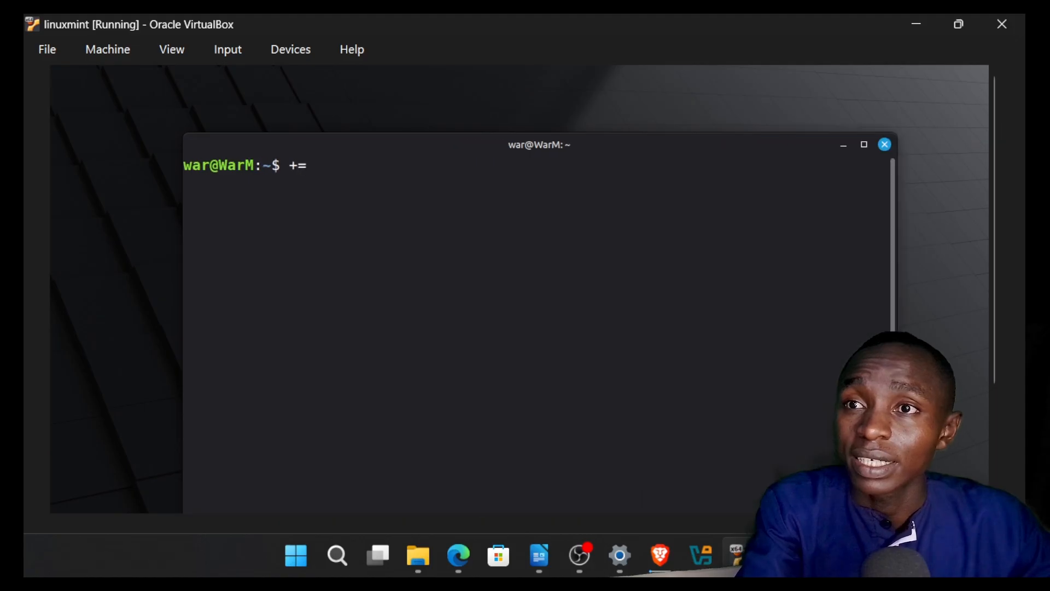
{"action": "key", "text": "ctrl+plus"}
{"action": "key", "text": "BackSpace"}
{"action": "key", "text": "BackSpace"}
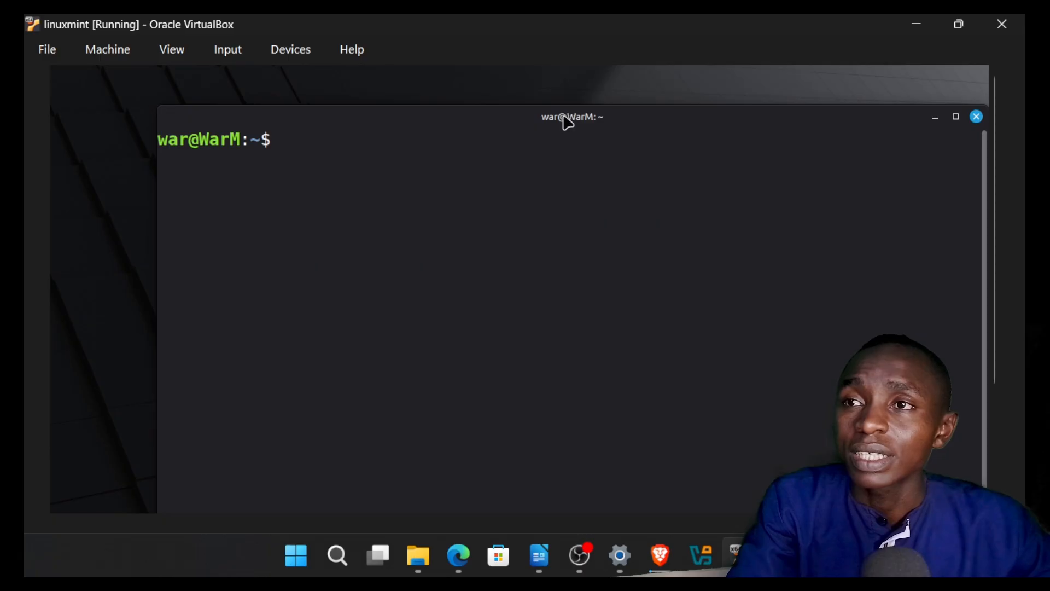
{"action": "left_click_drag", "start_coordinate": [563, 117], "coordinate": [455, 97]}
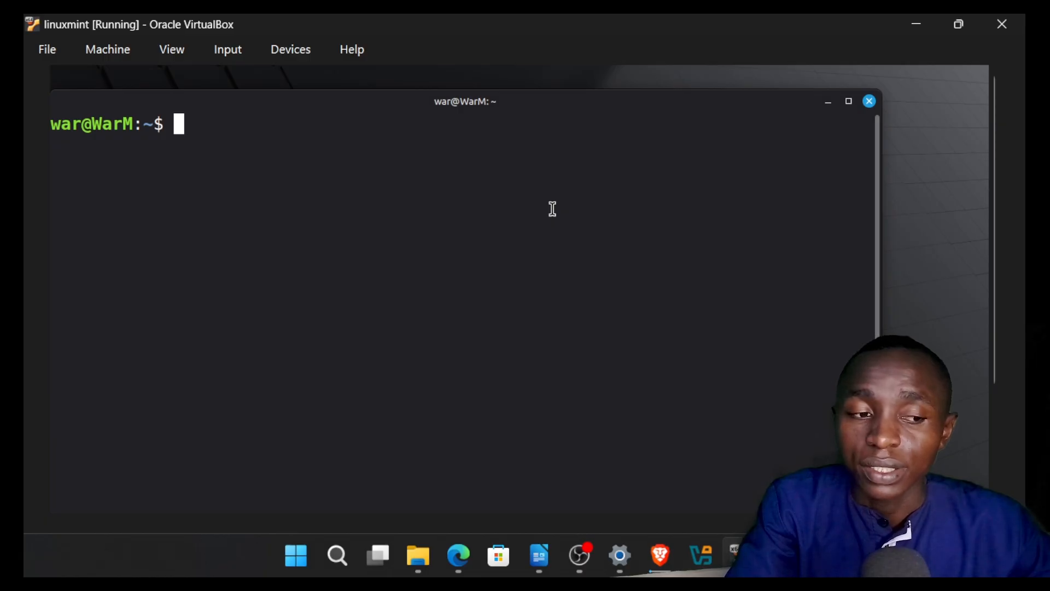
Step: Pause the running linuxmint virtual machine and close it with its machine state saved
{"action": "left_click", "coordinate": [124, 50]}
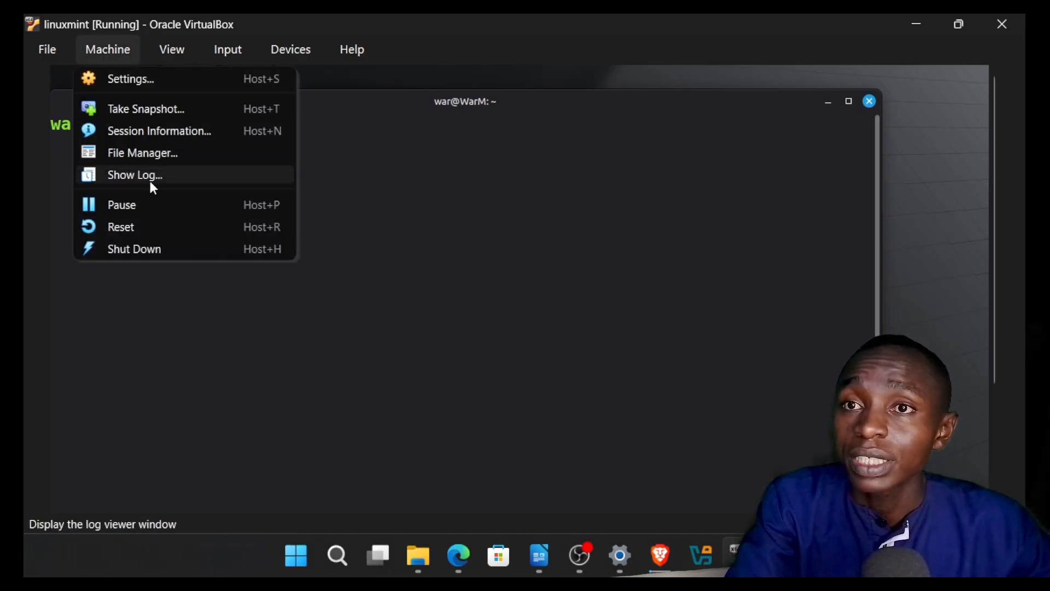
{"action": "left_click", "coordinate": [176, 209]}
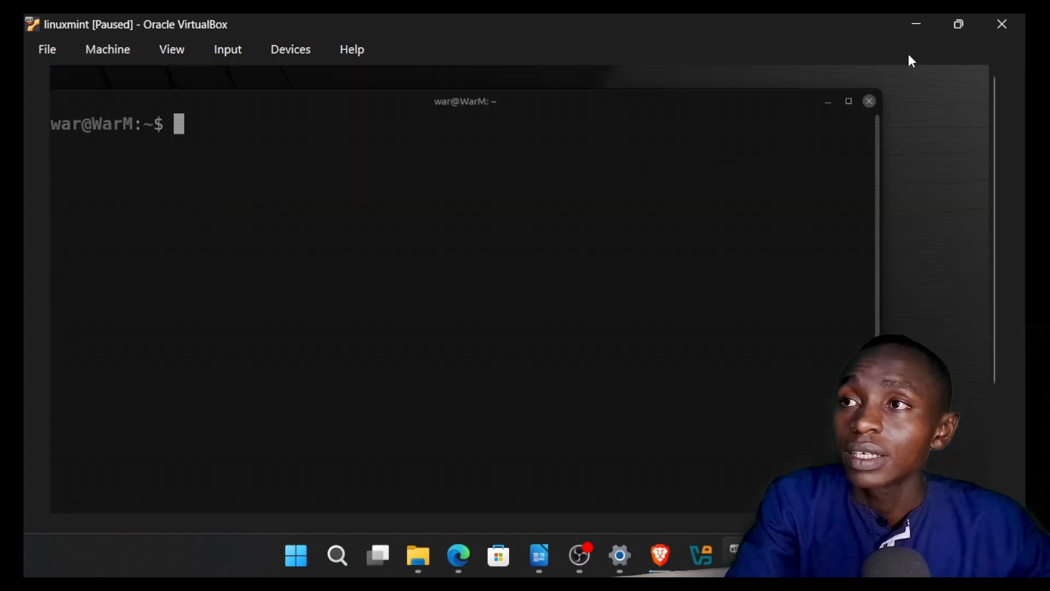
{"action": "left_click", "coordinate": [1001, 31]}
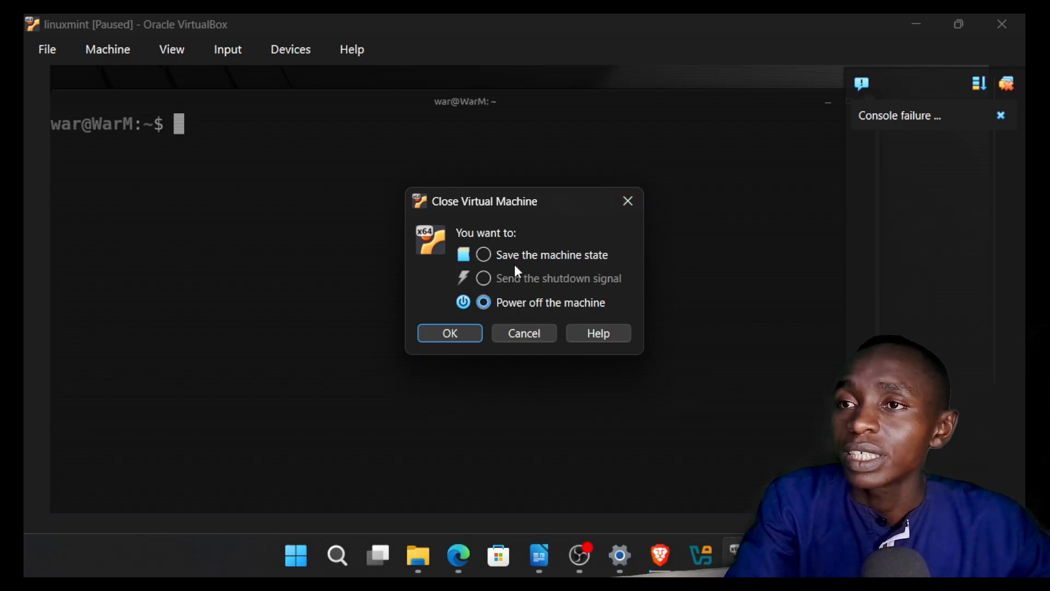
{"action": "left_click", "coordinate": [487, 254]}
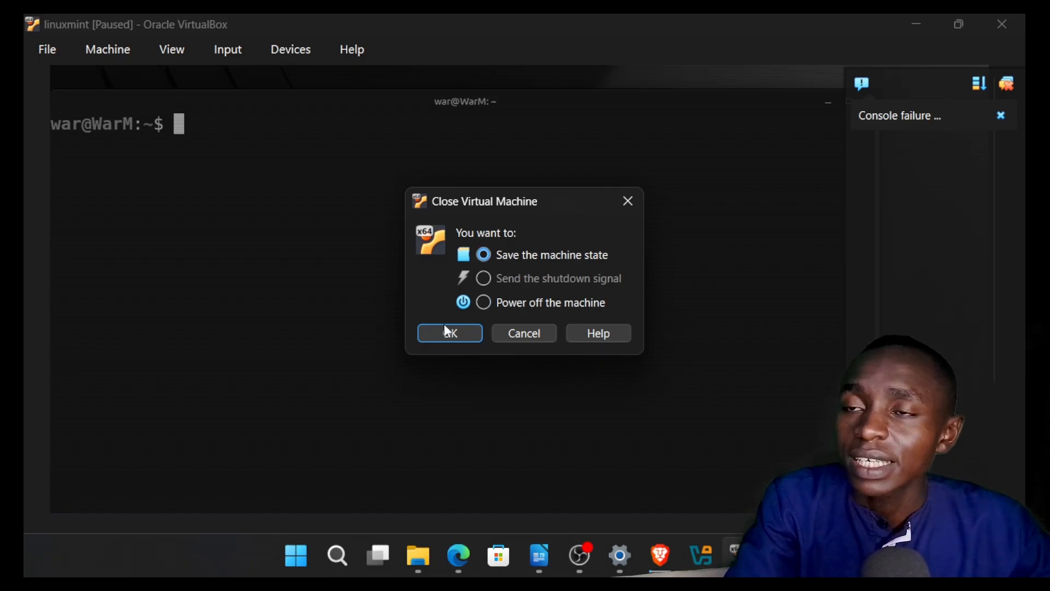
{"action": "left_click", "coordinate": [439, 338]}
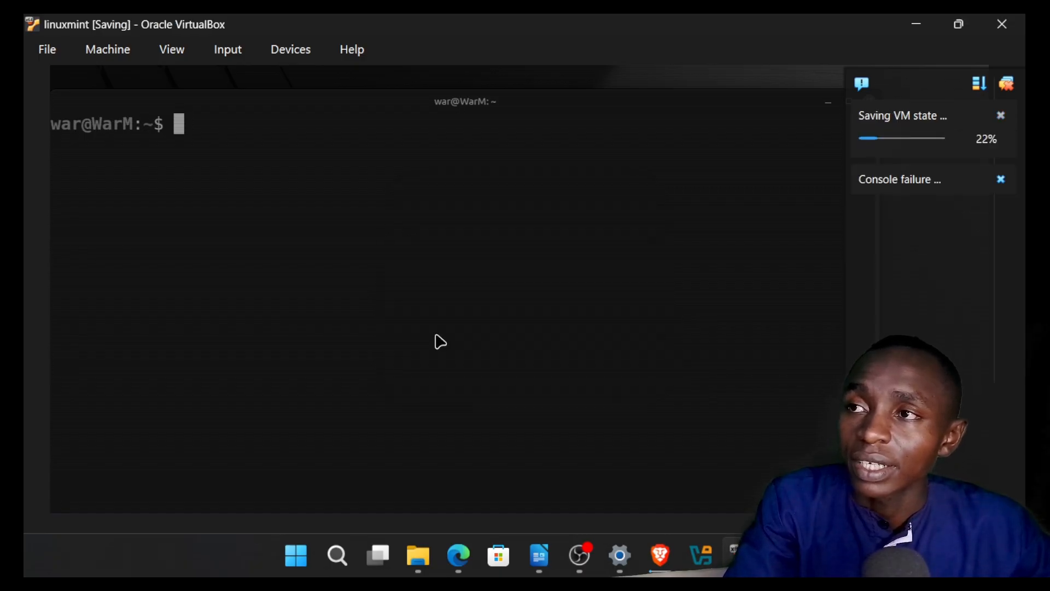